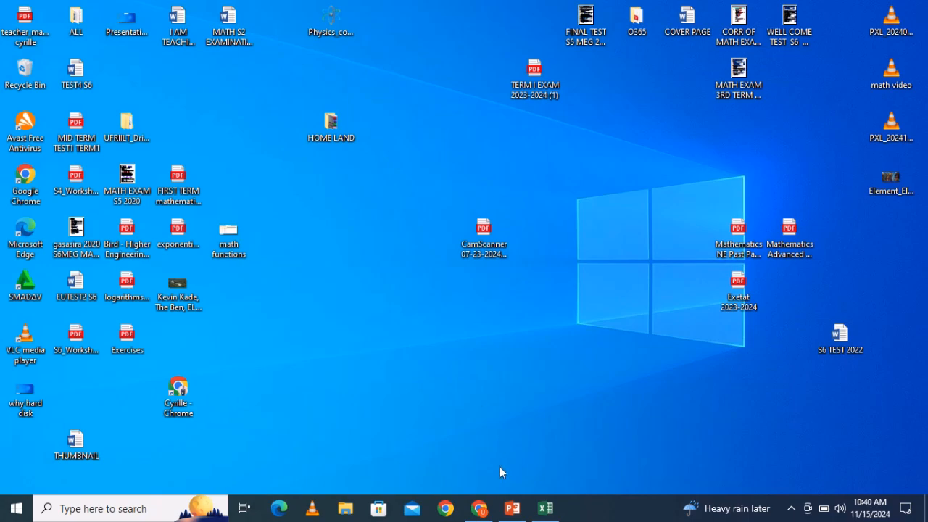
- Switch to the open Excel workbook Book1 and examine the marks, if functions and grade columns
left_click(548, 508)
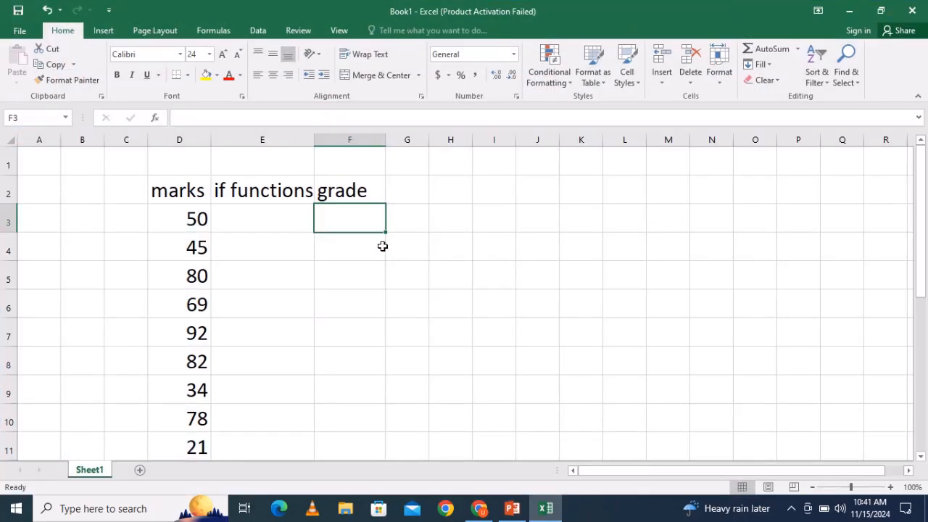
left_click(258, 214)
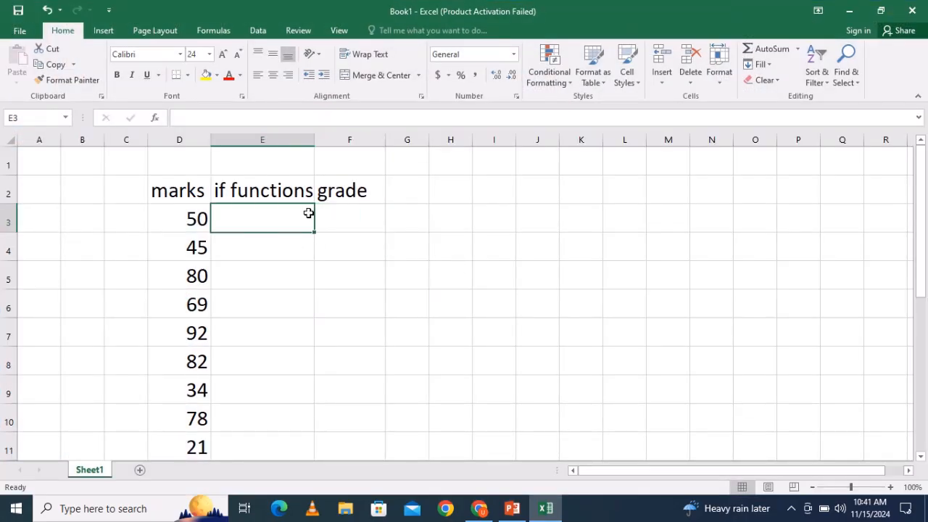
left_click(337, 218)
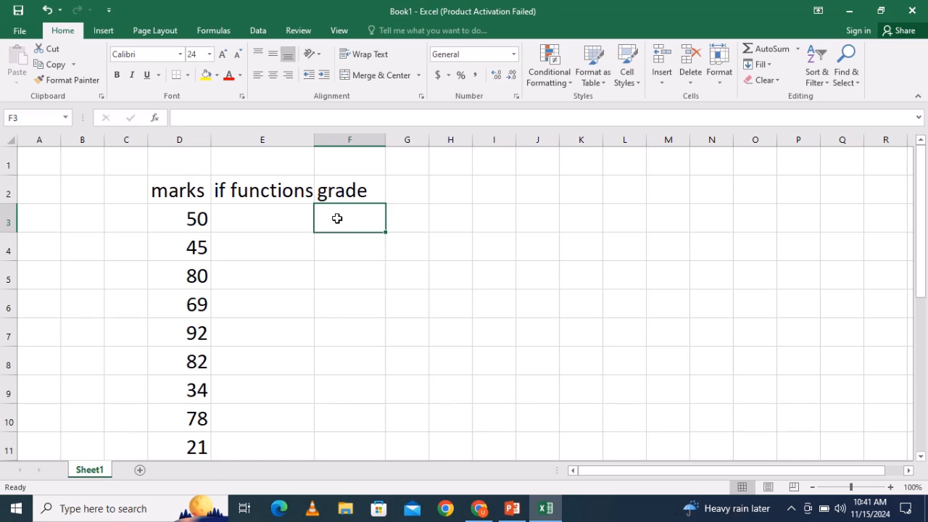
left_click(240, 190)
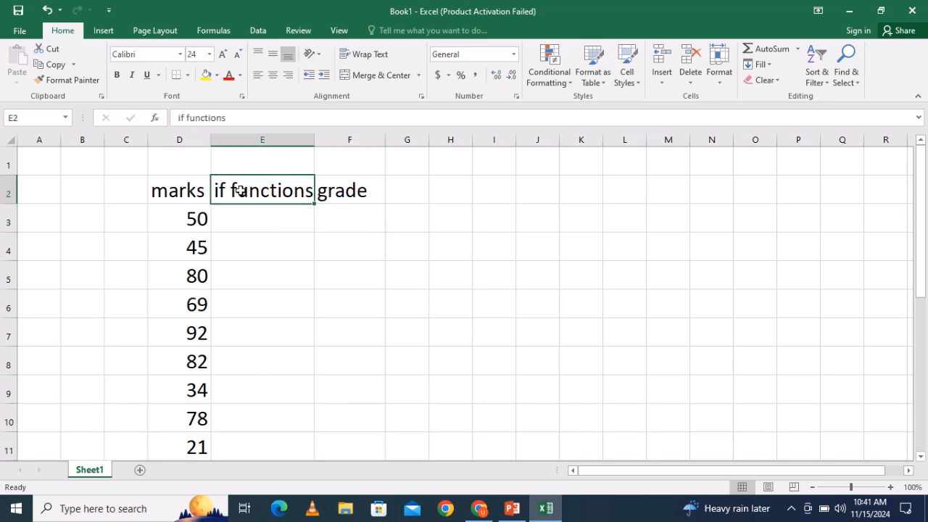
left_click(347, 190)
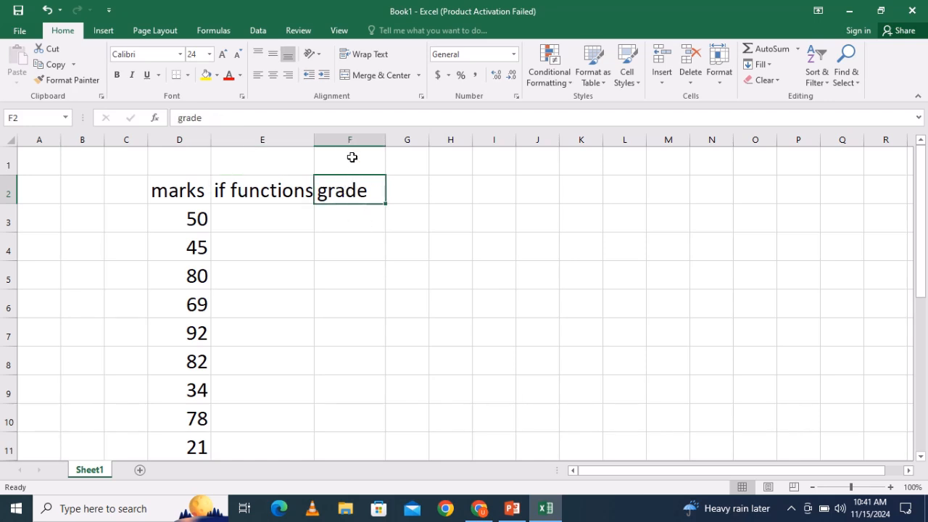
left_click(242, 196)
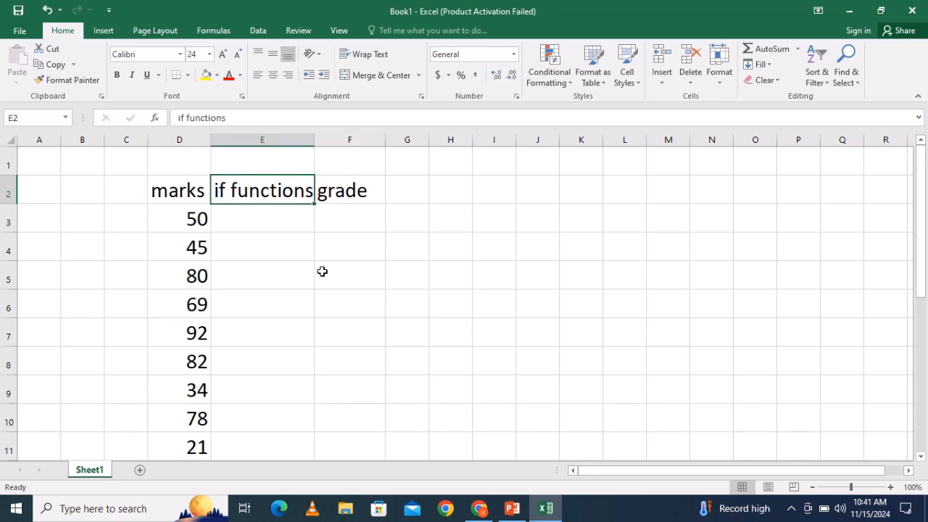
left_click(347, 220)
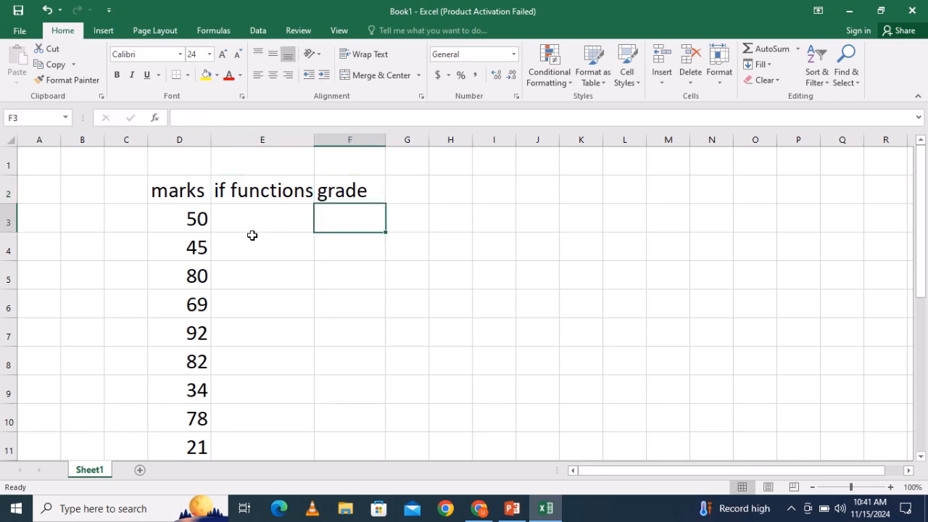
left_click(245, 224)
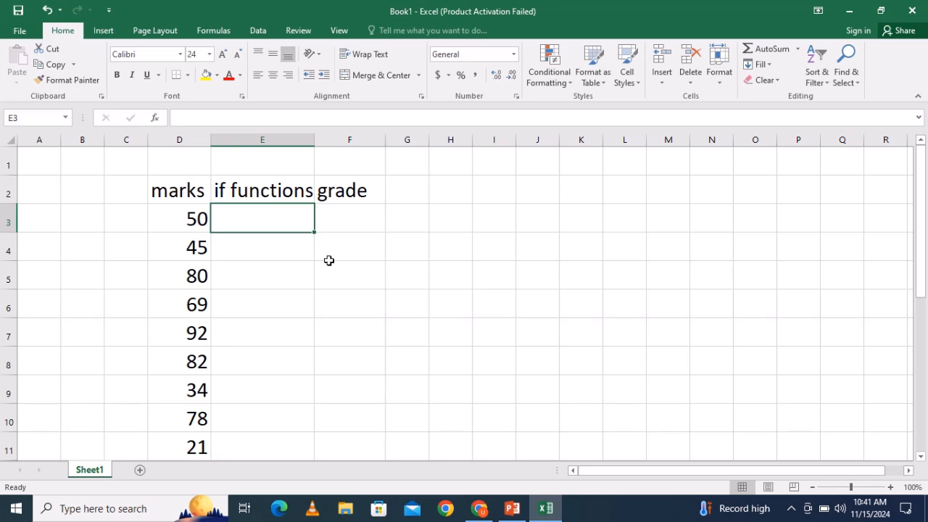
- Enter the label "syntax: formula" in cell L2
left_click(621, 195)
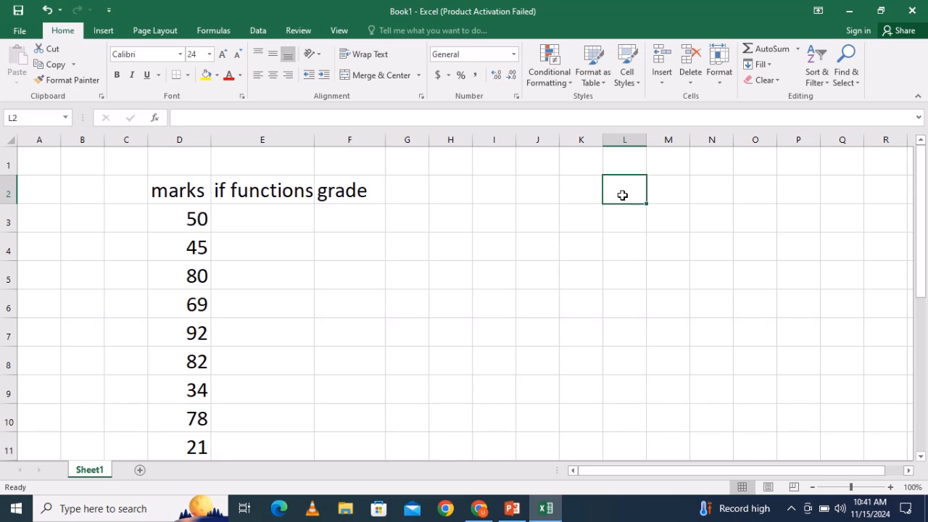
type("synt")
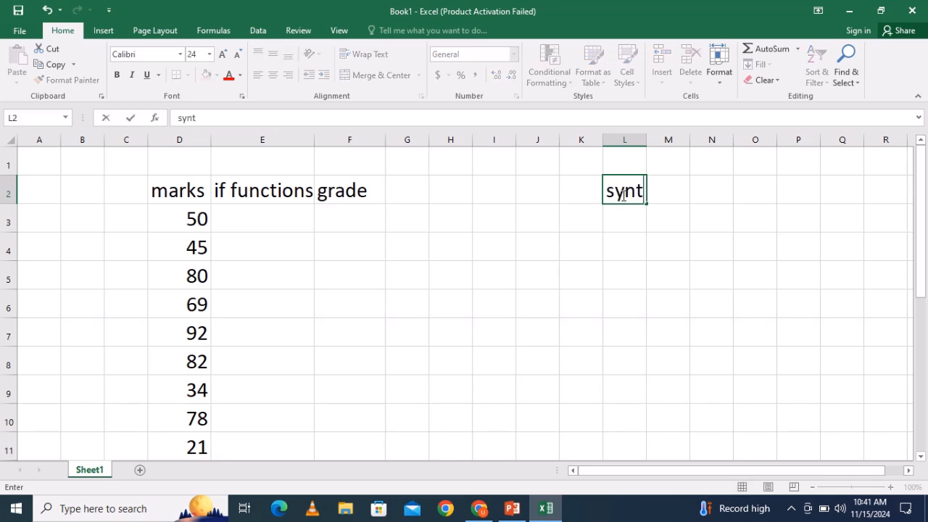
type("ax: formul")
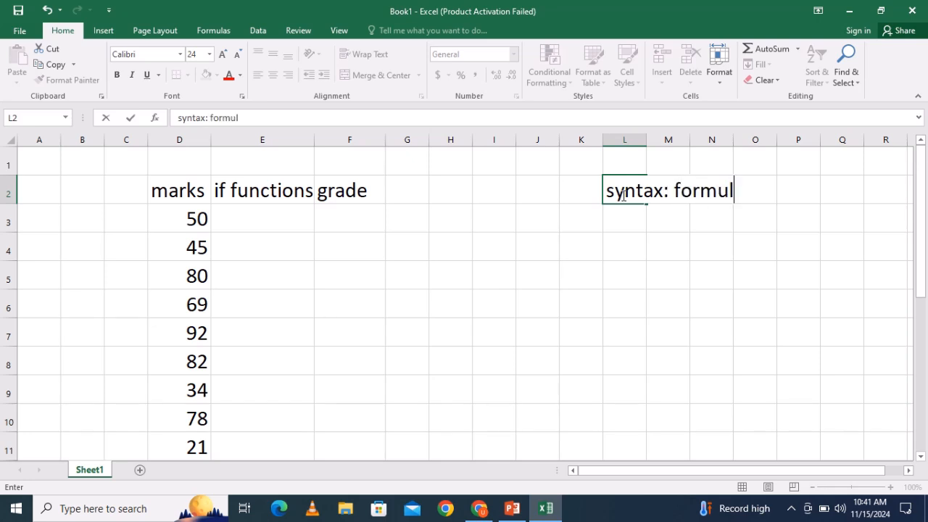
type("a")
- Begin a sample IF formula in cell M3 with "=if("
left_click(667, 224)
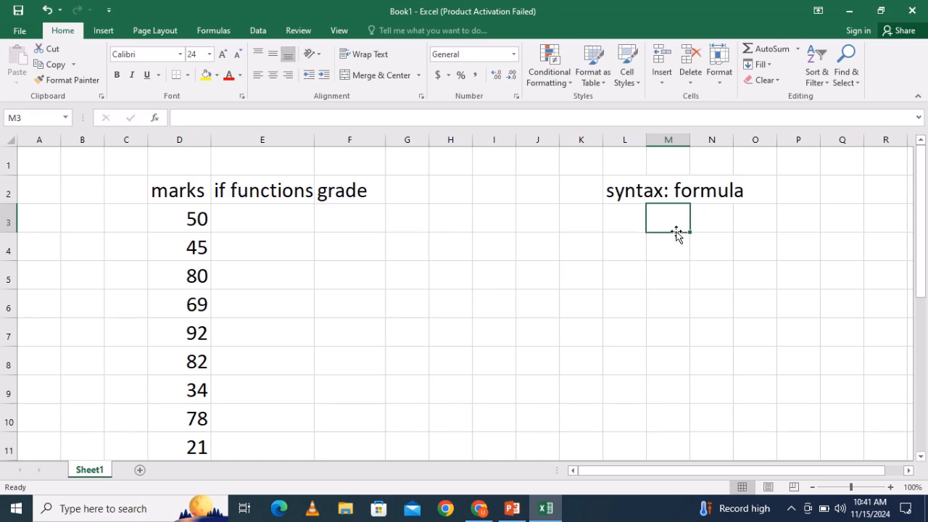
type("=")
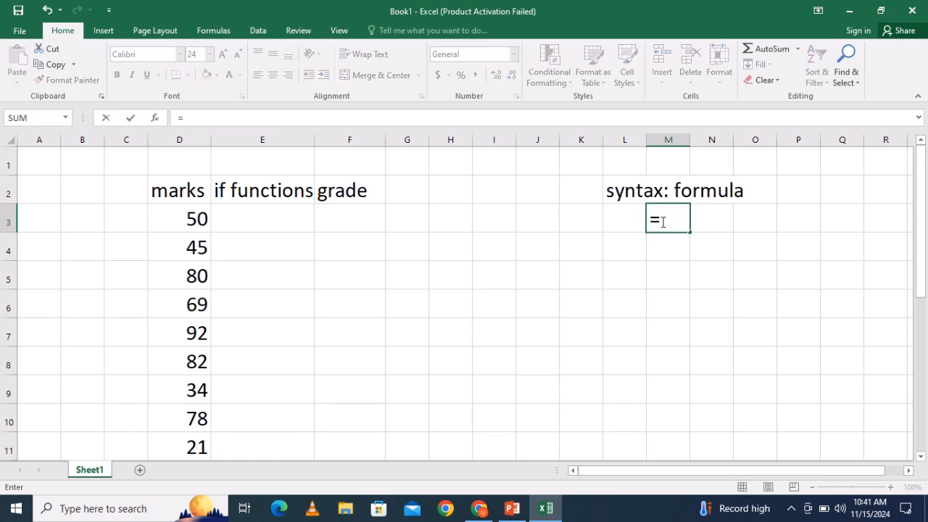
type("if")
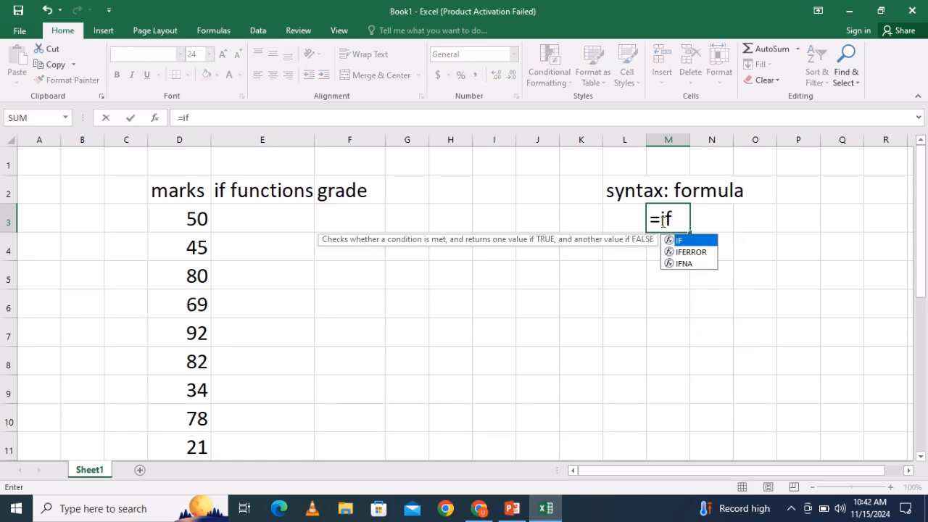
type("(")
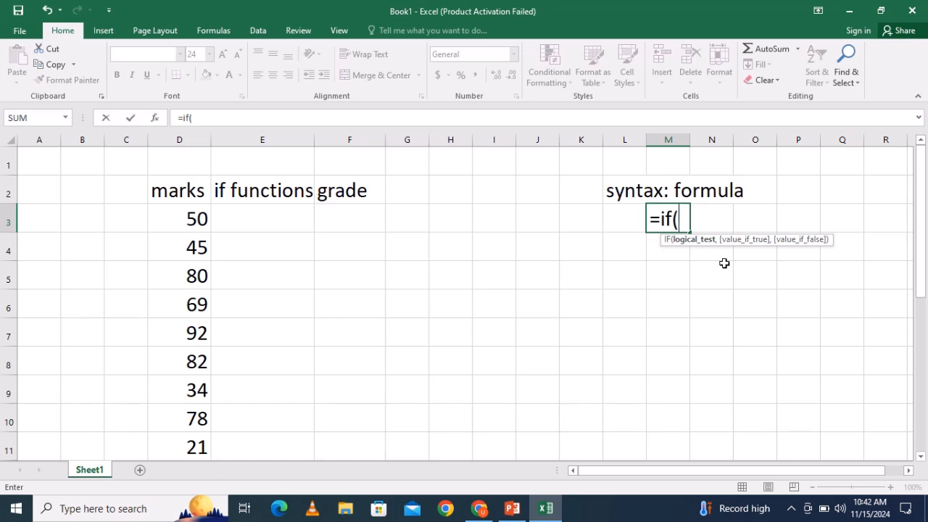
left_click(724, 265)
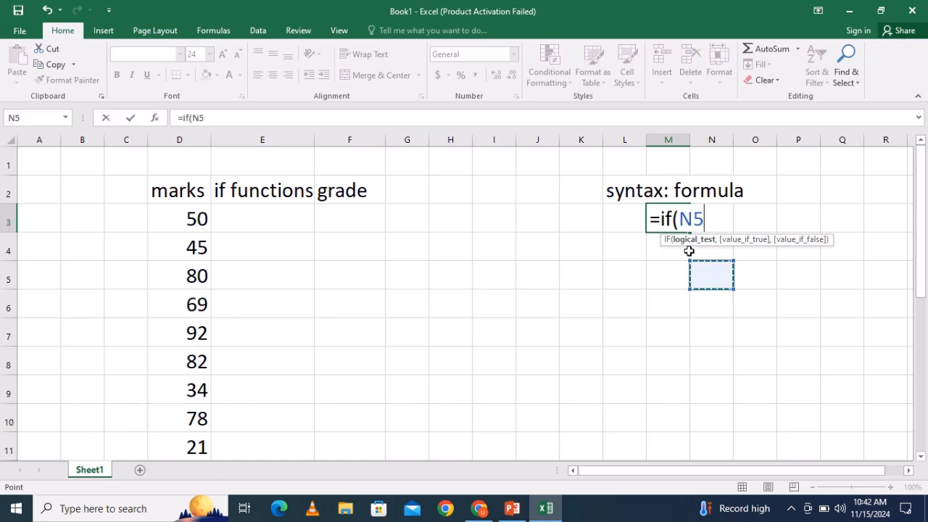
key("BackSpace")
key("BackSpace")
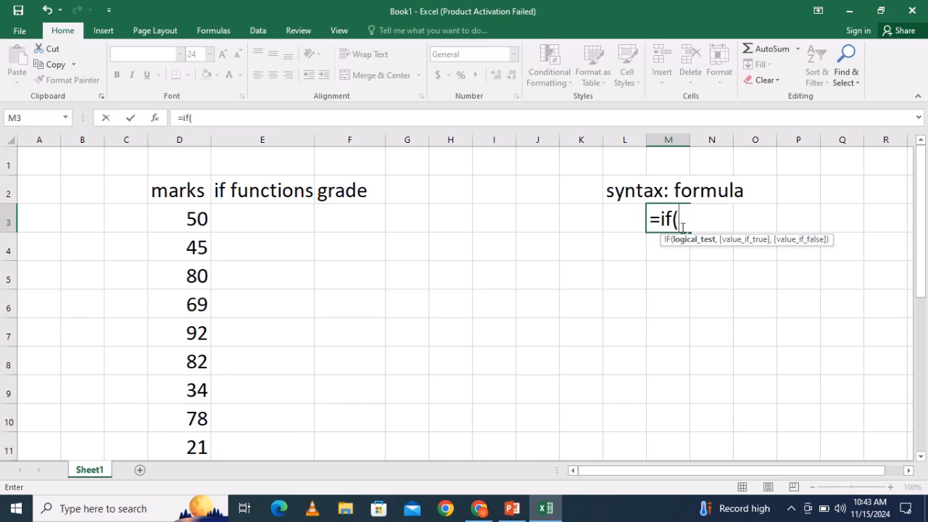
- Fill in the arguments of the sample formula in M3 so it reads "=if(condition, decision1,decision 2)"
type("co")
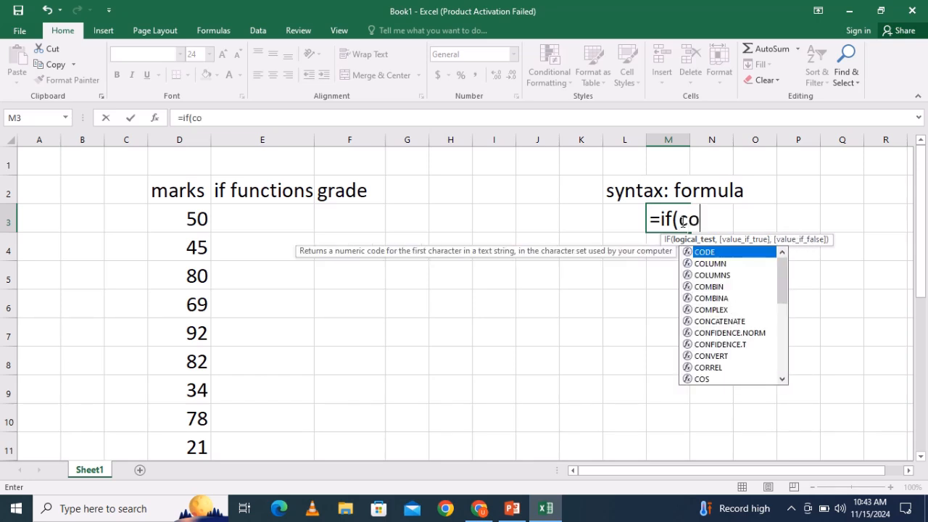
type("ndition,")
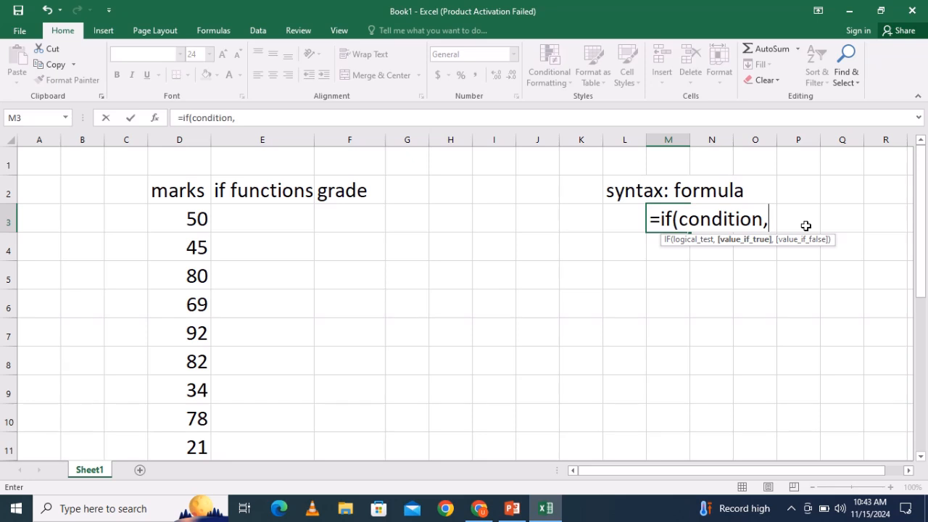
type("decision")
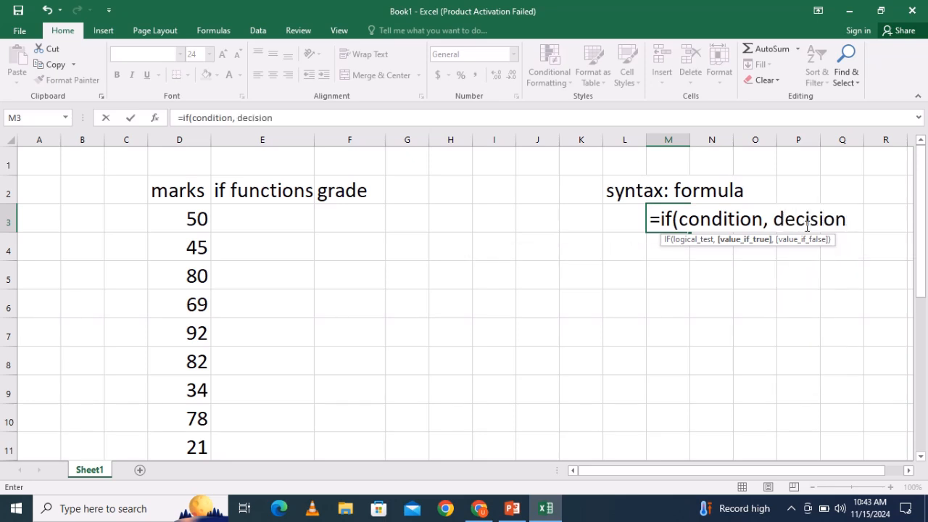
type("1,")
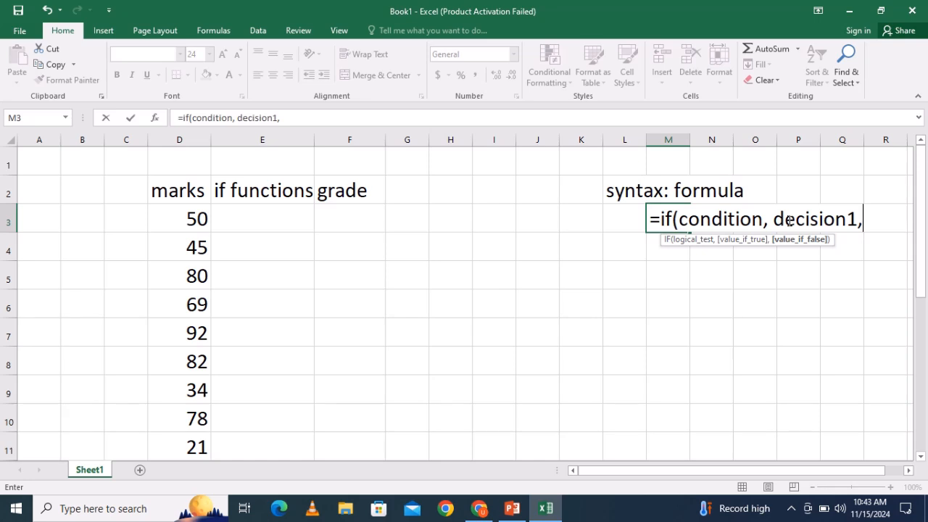
type("deci")
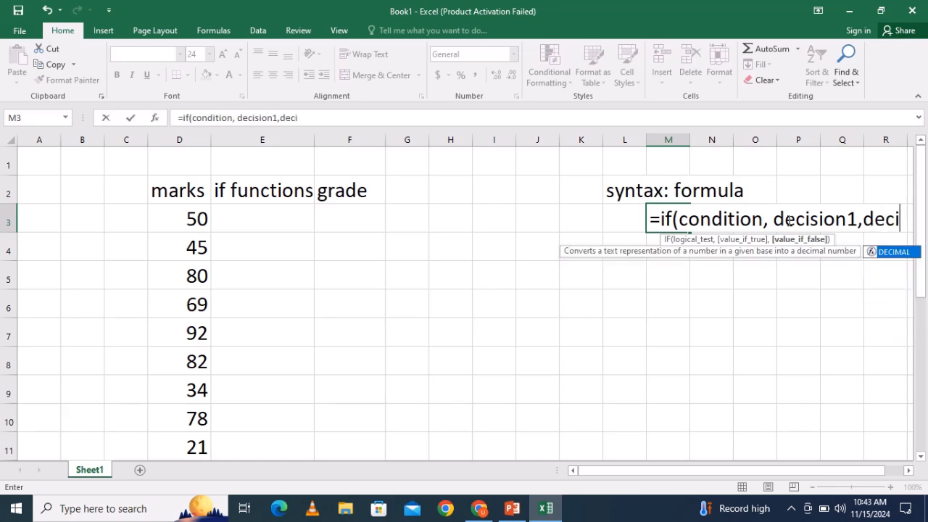
type("sion 2")
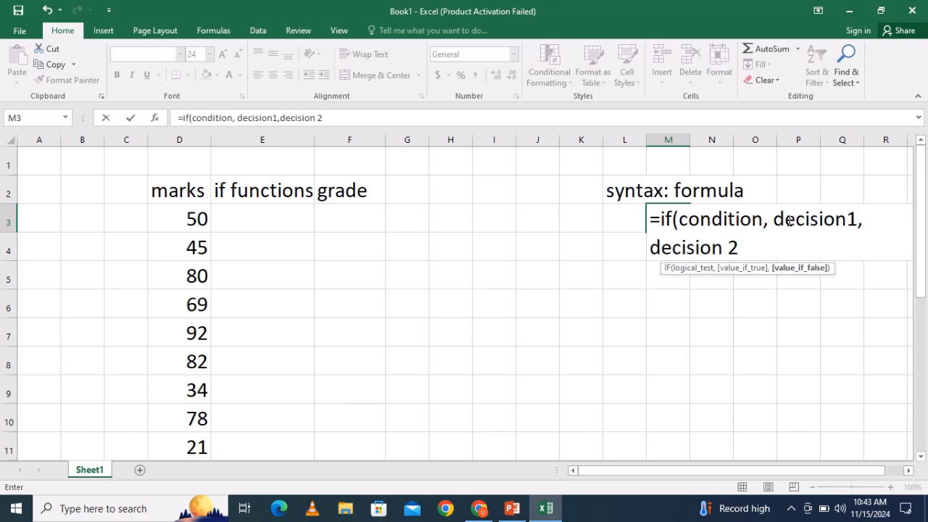
type(")")
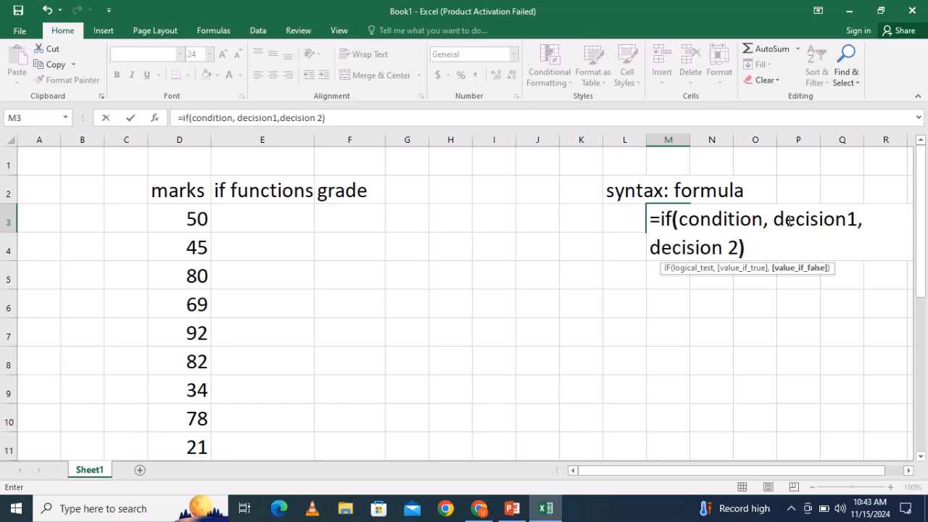
- Try to leave cell M3 with the sample formula kept as a live formula and move to cell E3
left_click(752, 248)
left_click(240, 222)
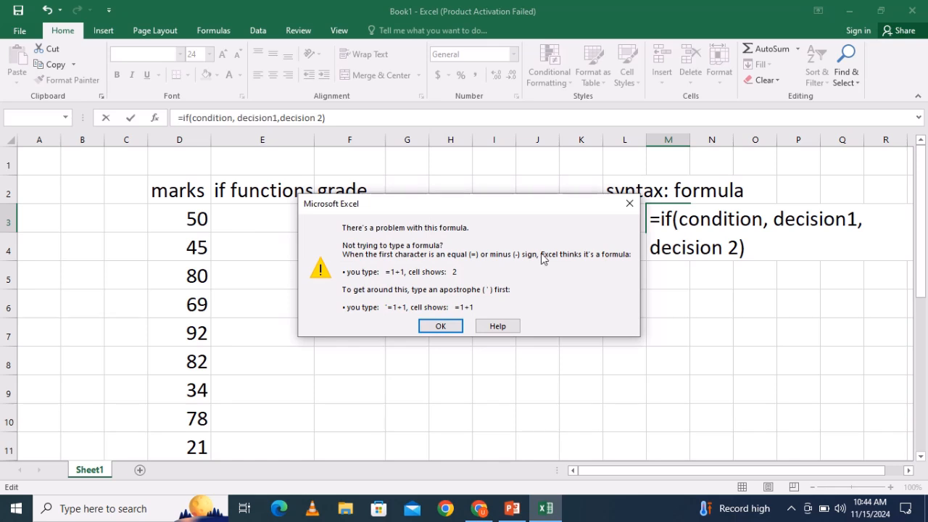
left_click(629, 203)
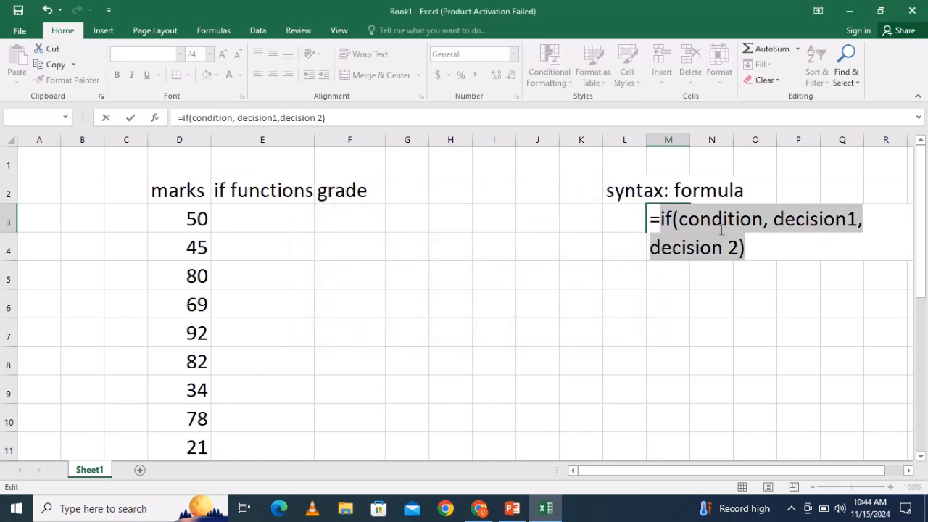
left_click(755, 255)
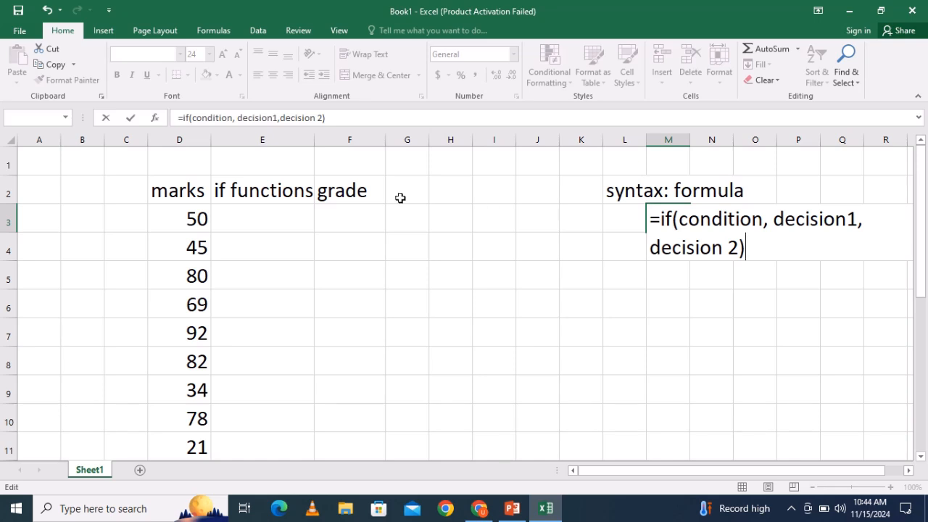
left_click(280, 224)
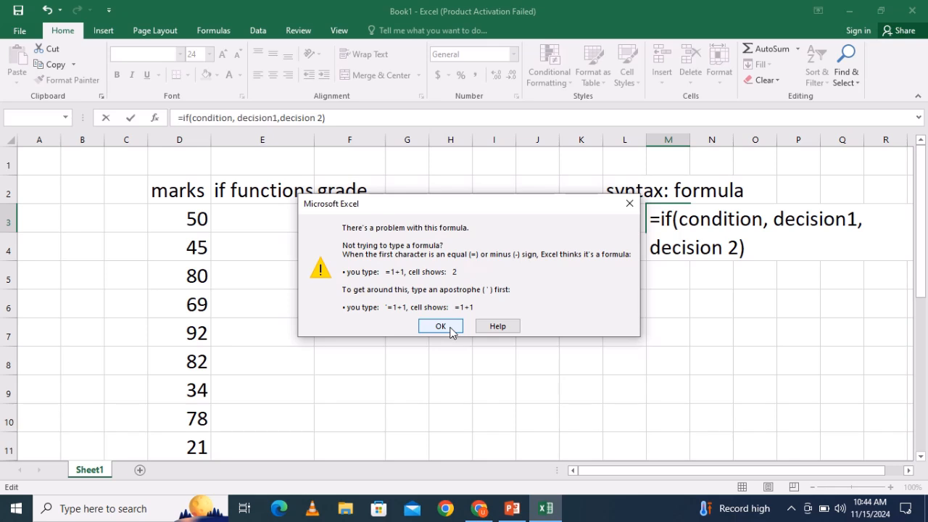
key("Return")
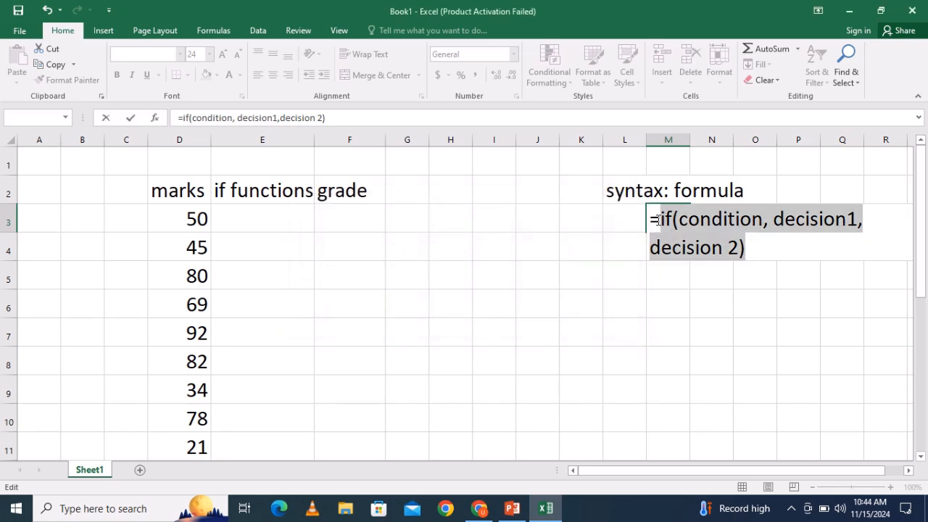
left_click(656, 221)
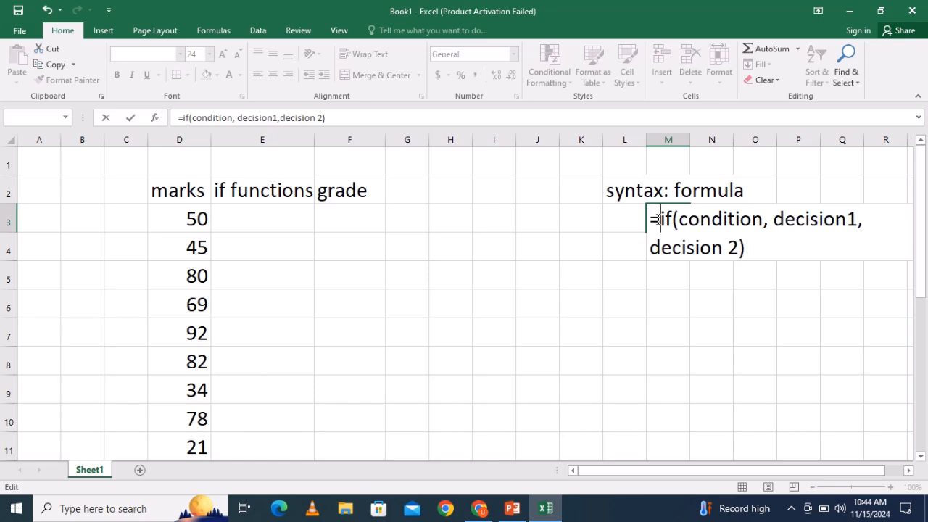
left_click_drag(651, 219, 792, 269)
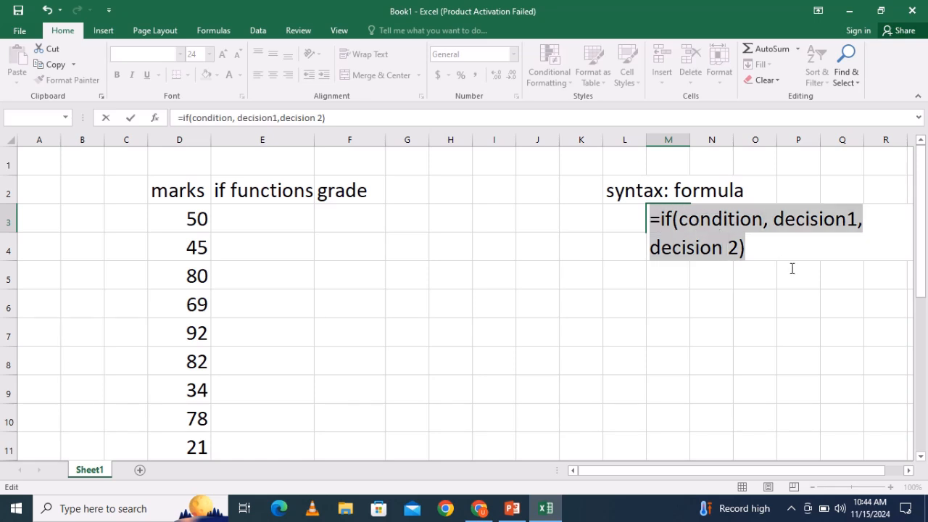
left_click(754, 250)
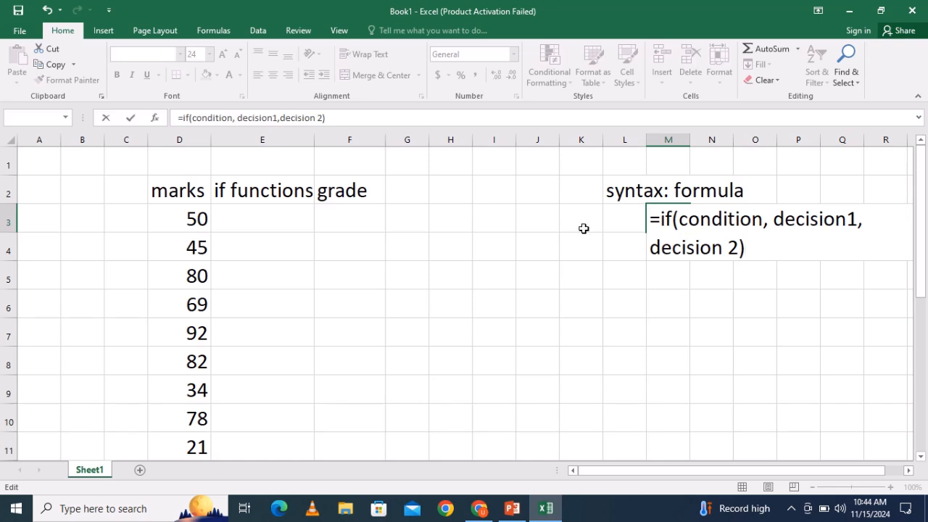
left_click(288, 226)
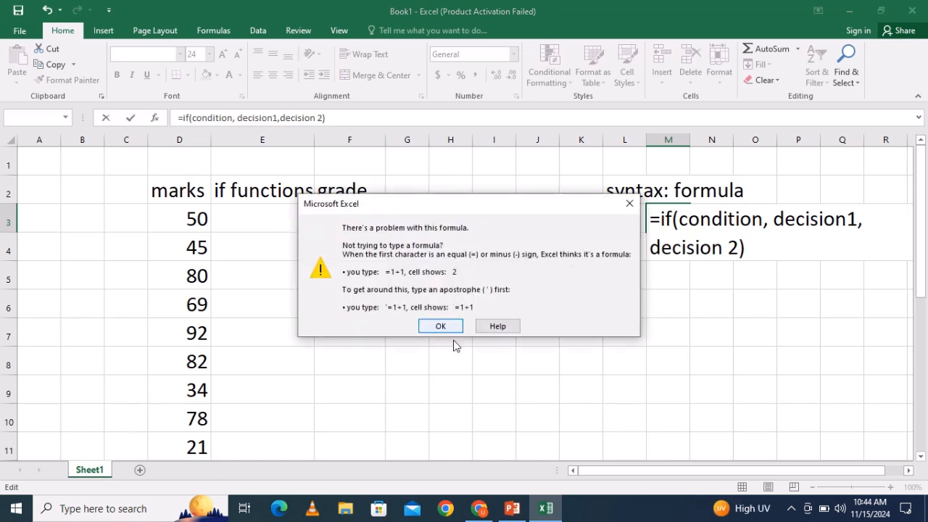
left_click(630, 203)
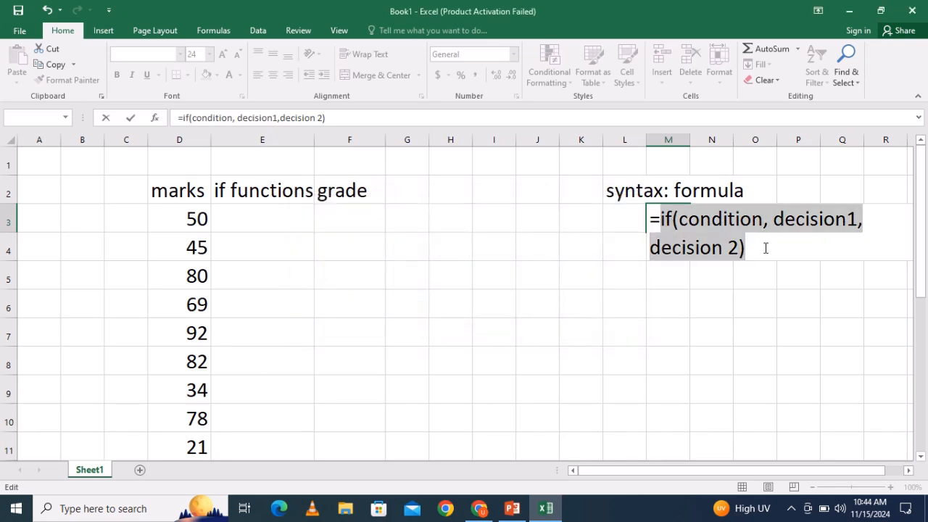
- Remove the leading equals sign from the sample in M3 to store it as text, and move to cell E3
left_click(661, 217)
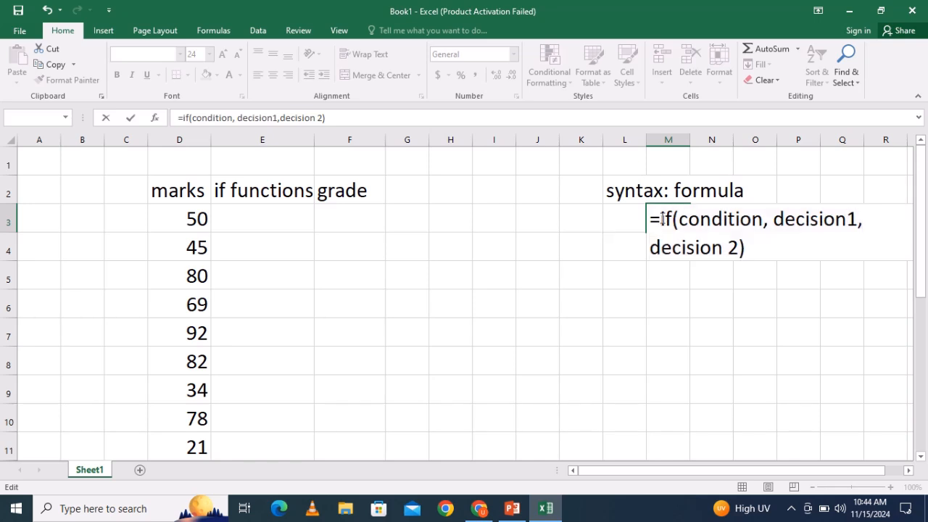
key("BackSpace")
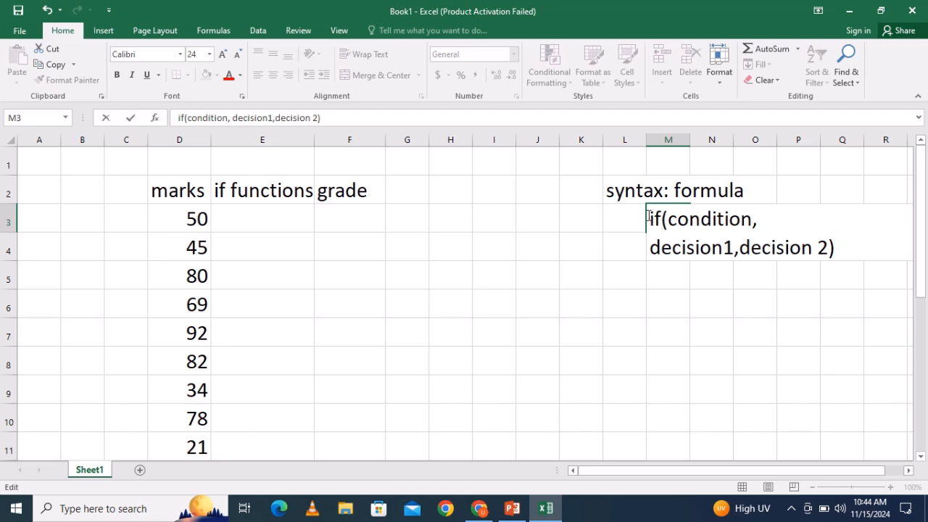
left_click(274, 222)
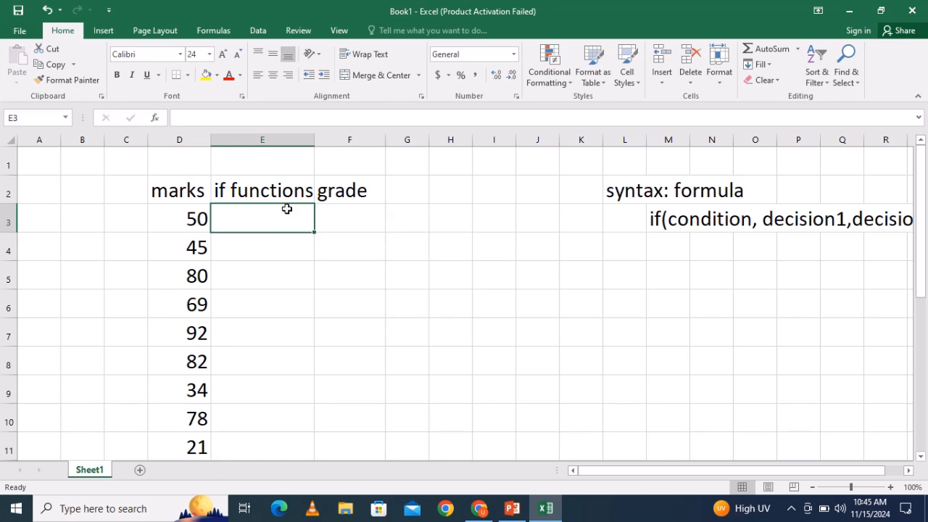
- Begin an IF formula in cell E3 with the condition D3>=50
type("=")
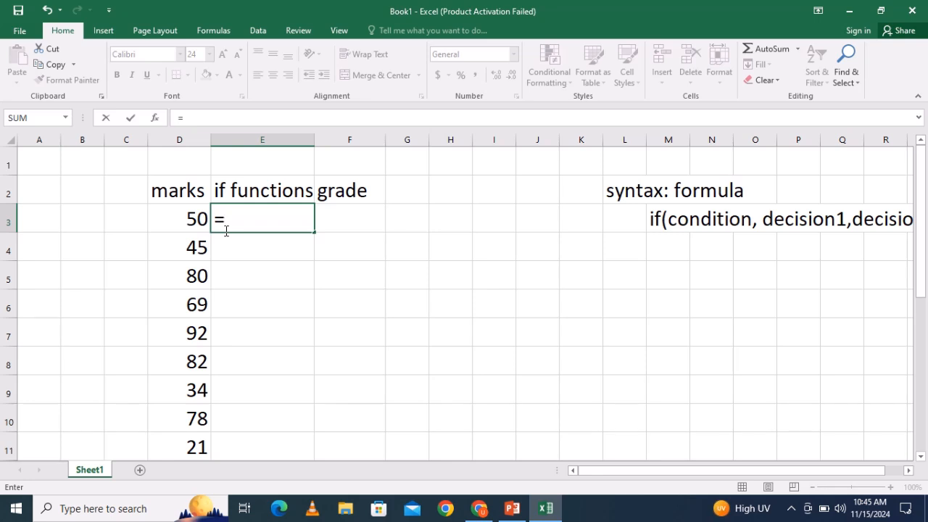
type("if")
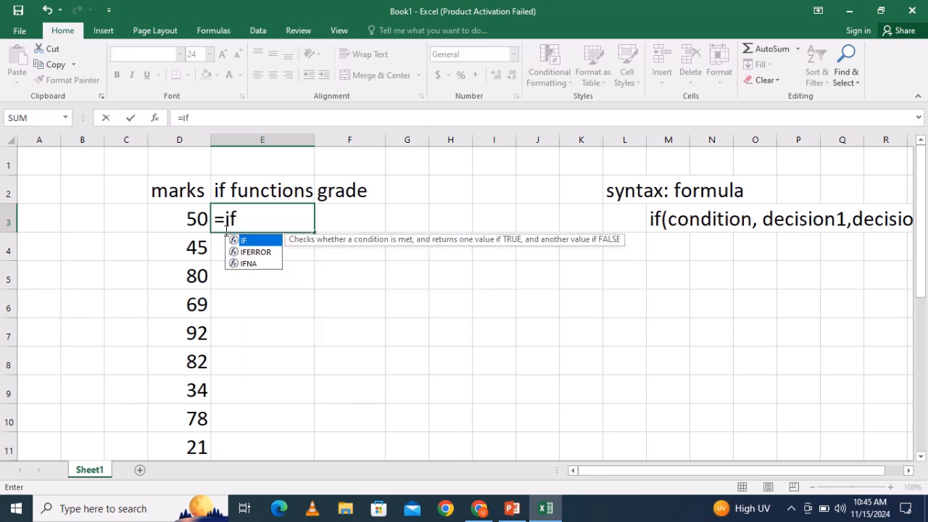
type("(")
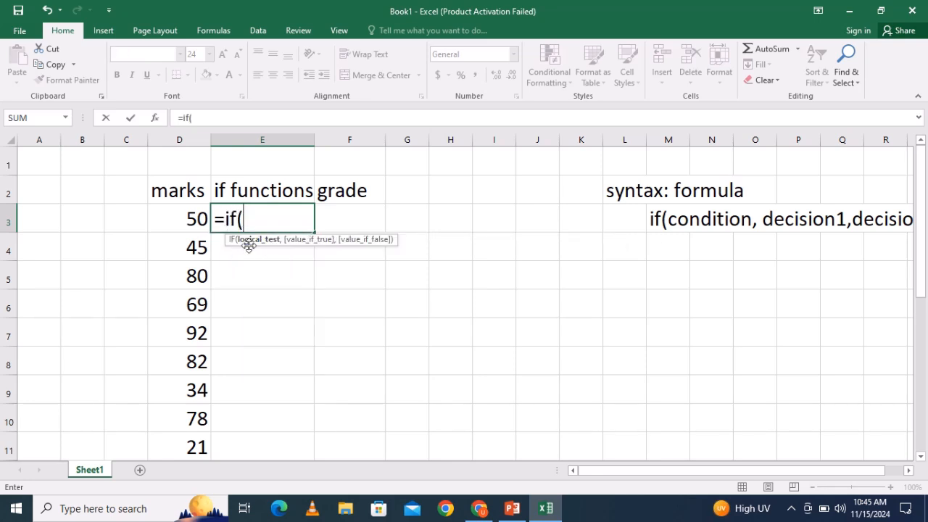
left_click(196, 222)
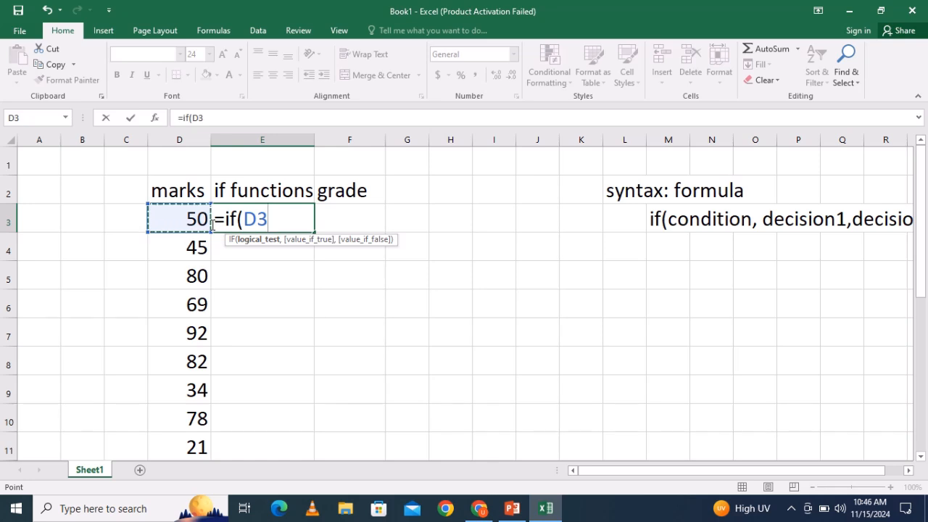
type(">=")
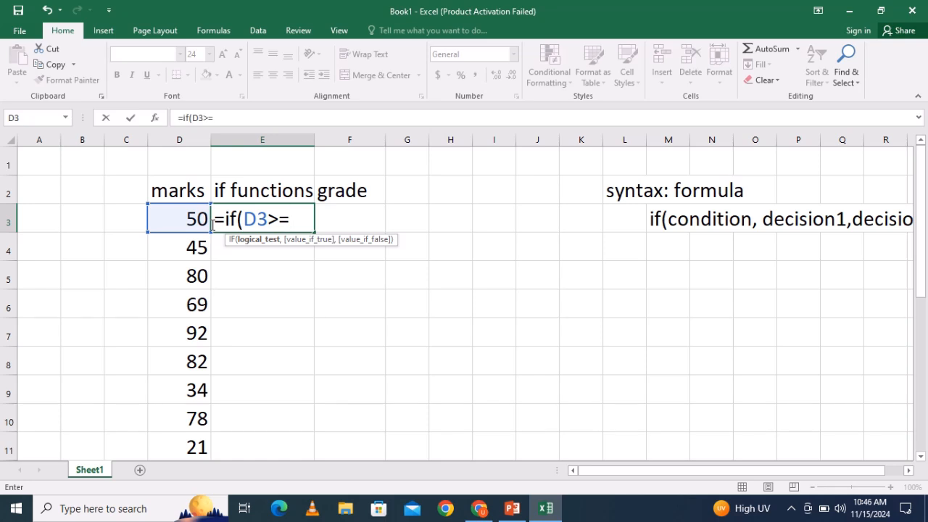
type("50,")
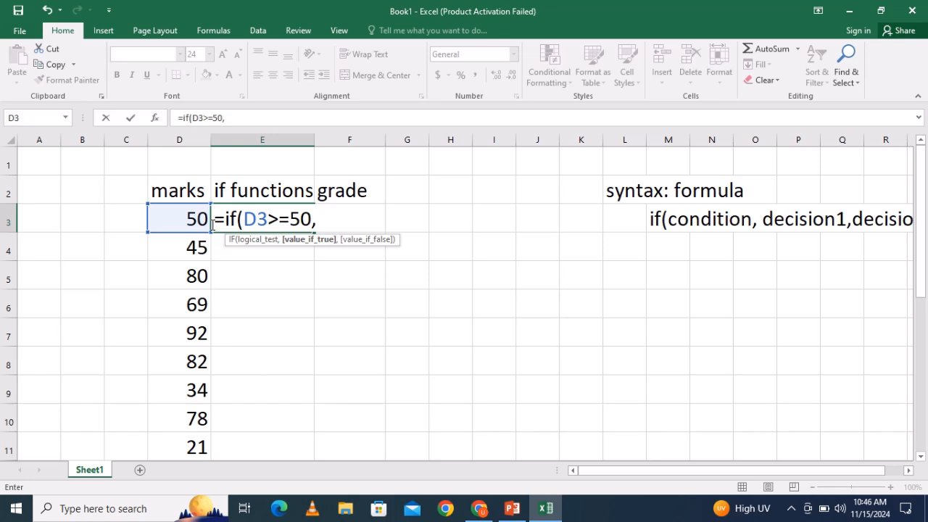
- Complete the E3 formula with "promoted" as the true result and "repeat" as the false result
type("\"promo")
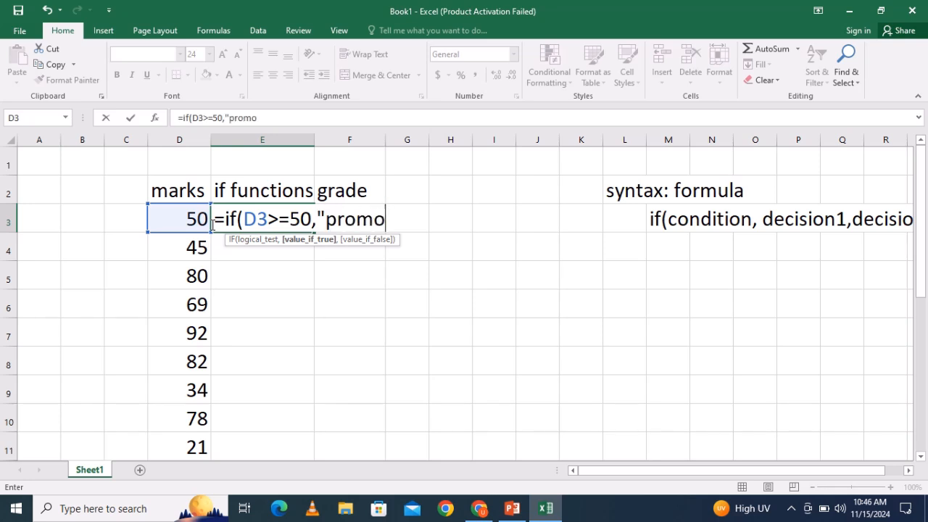
type("ted\",")
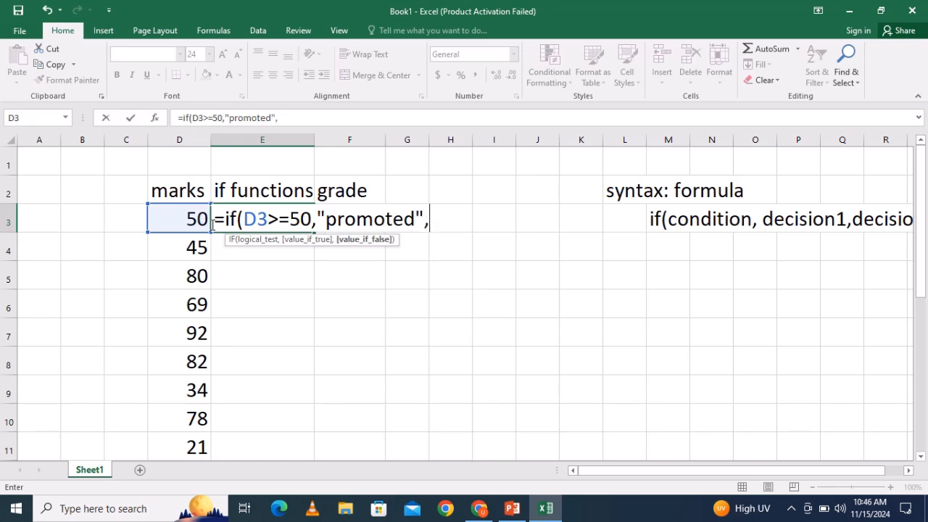
type("\"repeat")
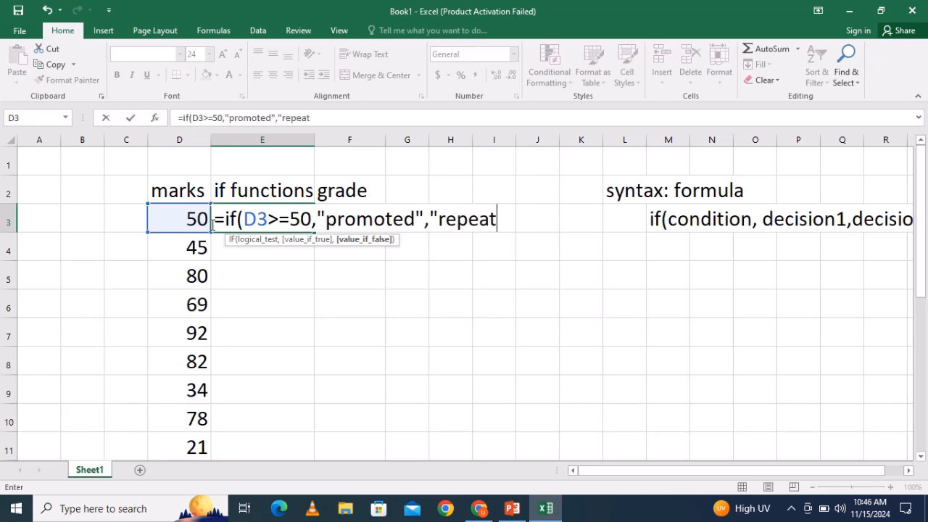
type("\")")
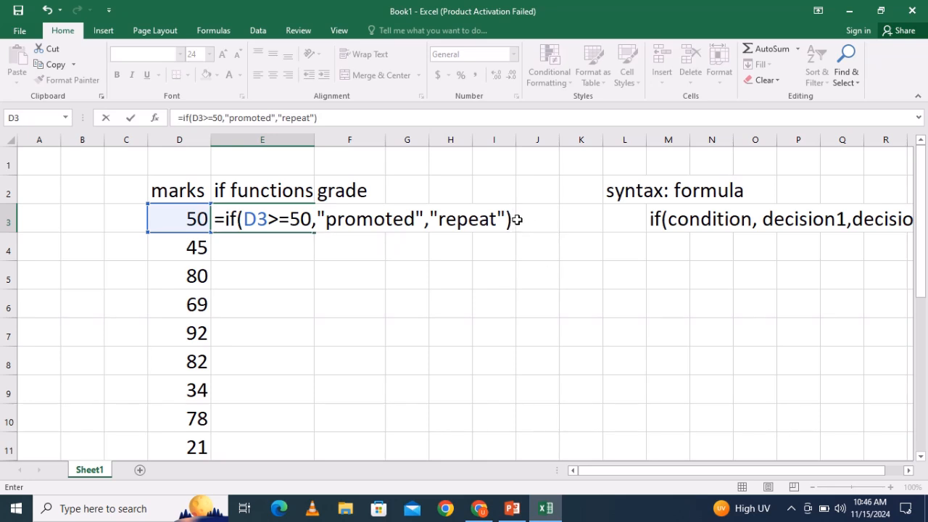
left_click(513, 219)
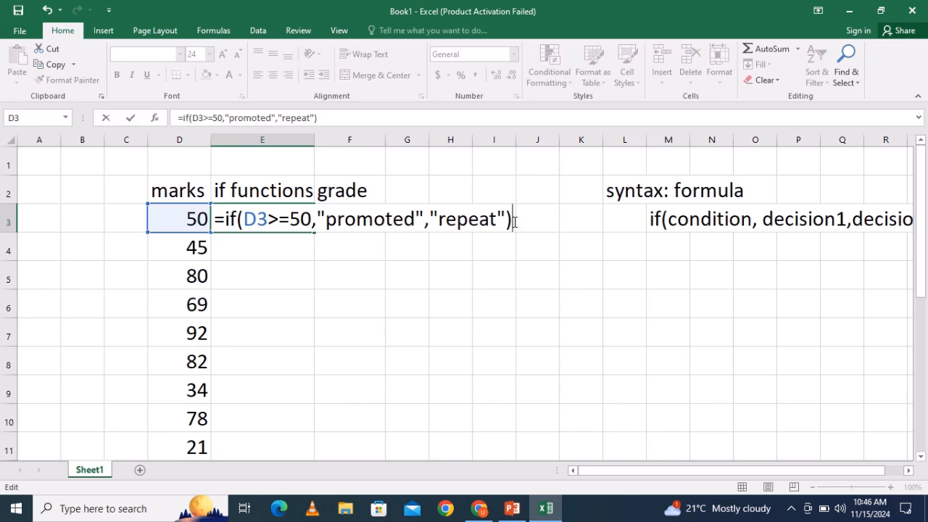
- Retype the opening quotation mark before repeat in the E3 formula and try to commit it
left_click(438, 216)
key("BackSpace")
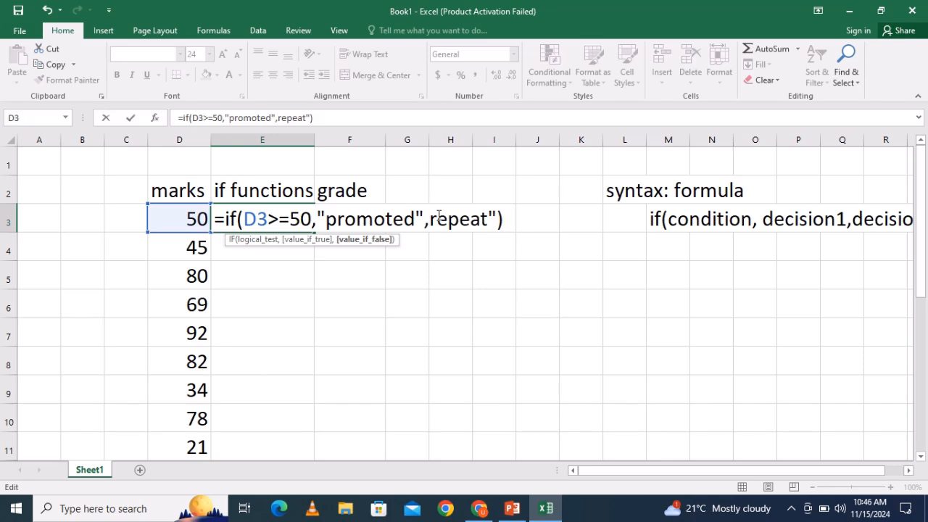
type("\"")
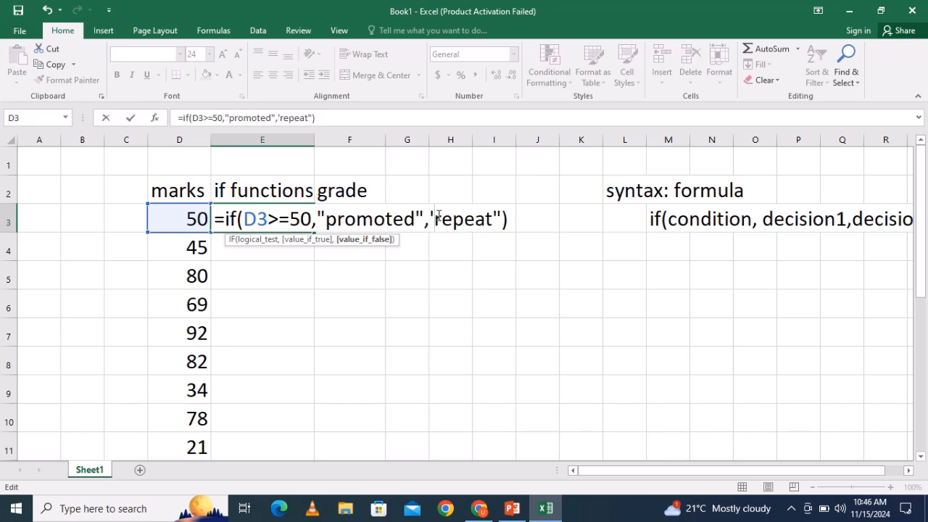
key("BackSpace")
type("\"")
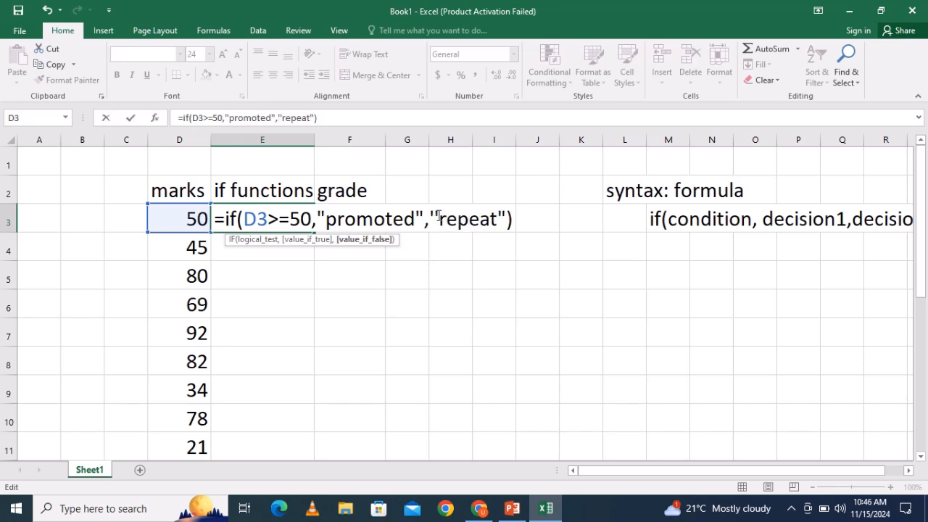
left_click(513, 220)
key("Return")
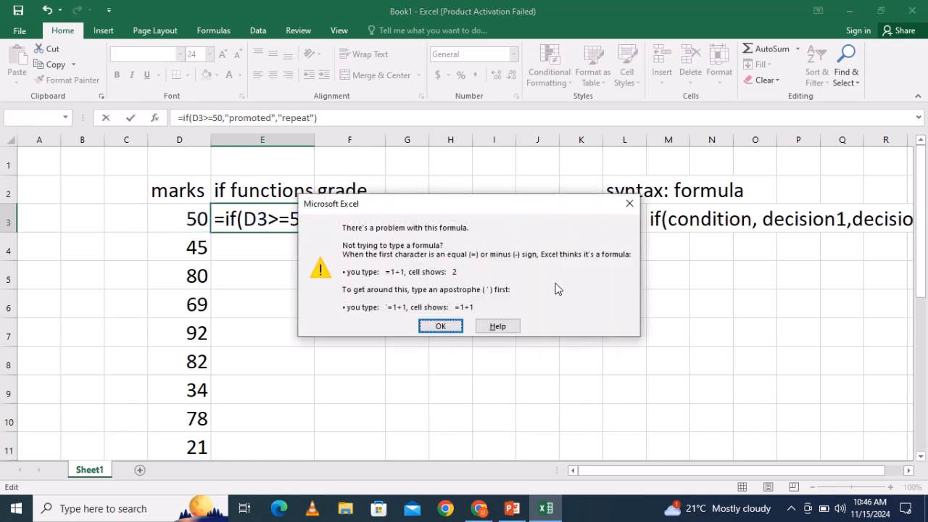
- Replace the opening mark before repeat in the E3 formula with a single double-quote character
left_click(627, 207)
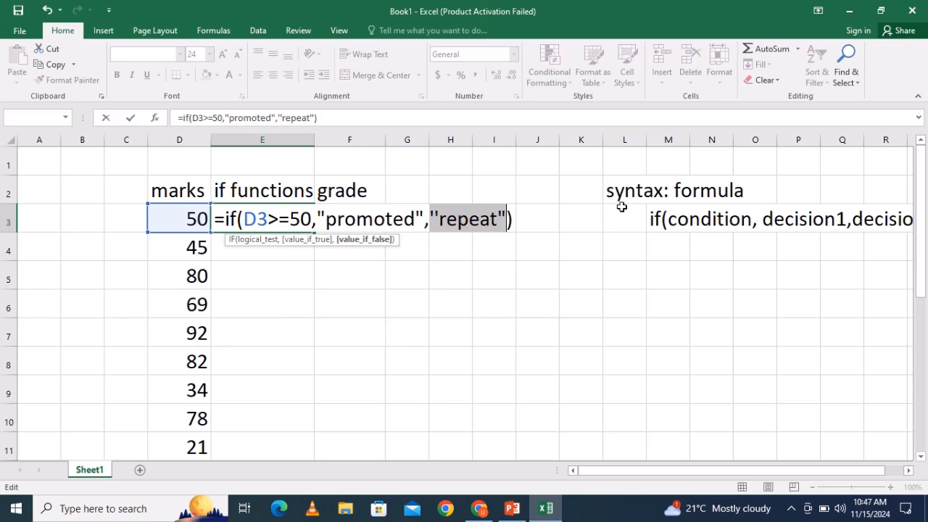
left_click(440, 219)
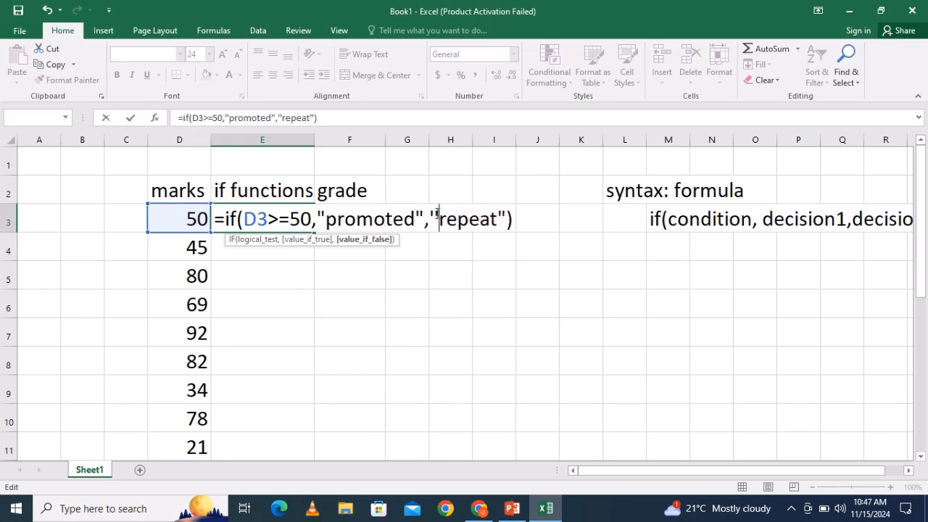
key("BackSpace")
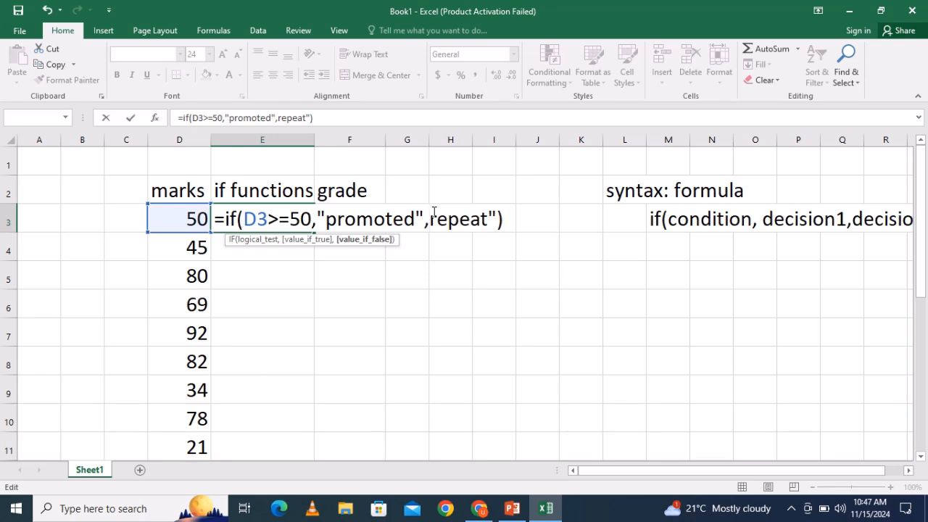
type("\"")
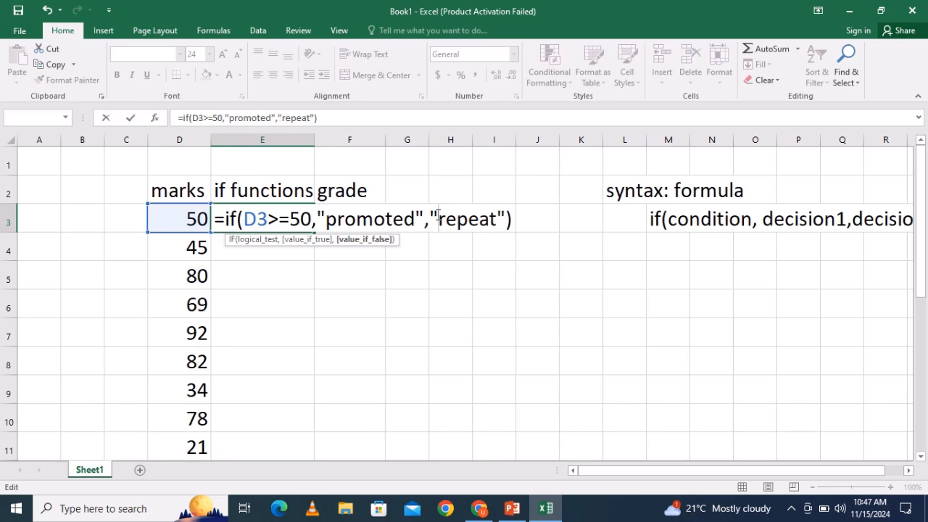
- Retype the opening quotation mark before promoted in the E3 formula as one double-quote character and commit the formula
left_click(326, 218)
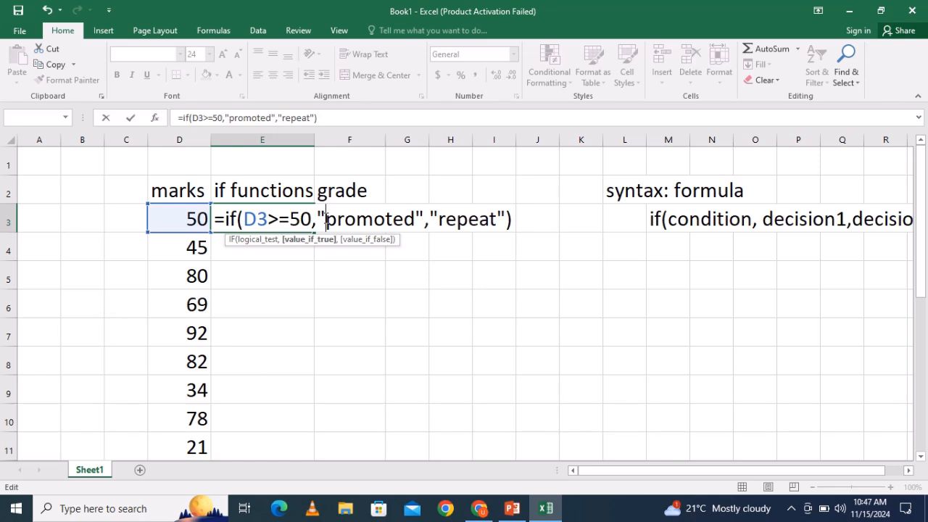
key("BackSpace")
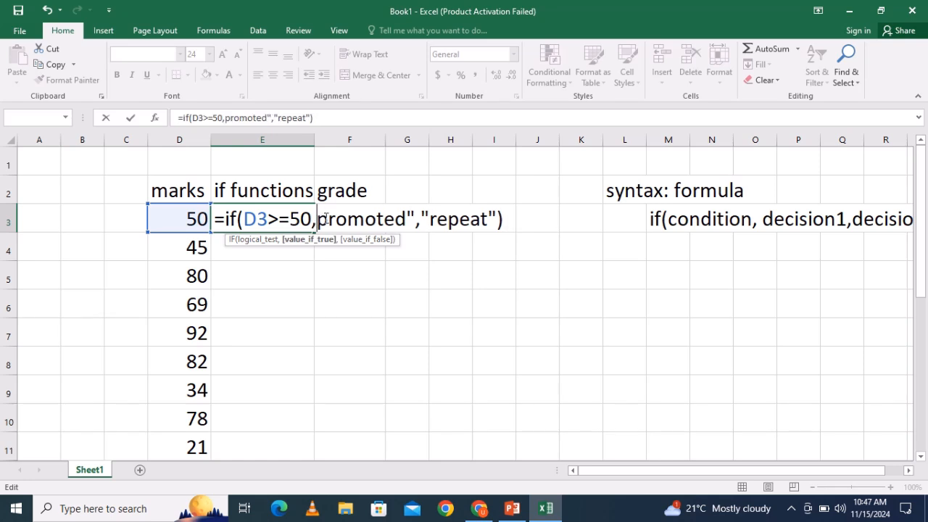
type("\"")
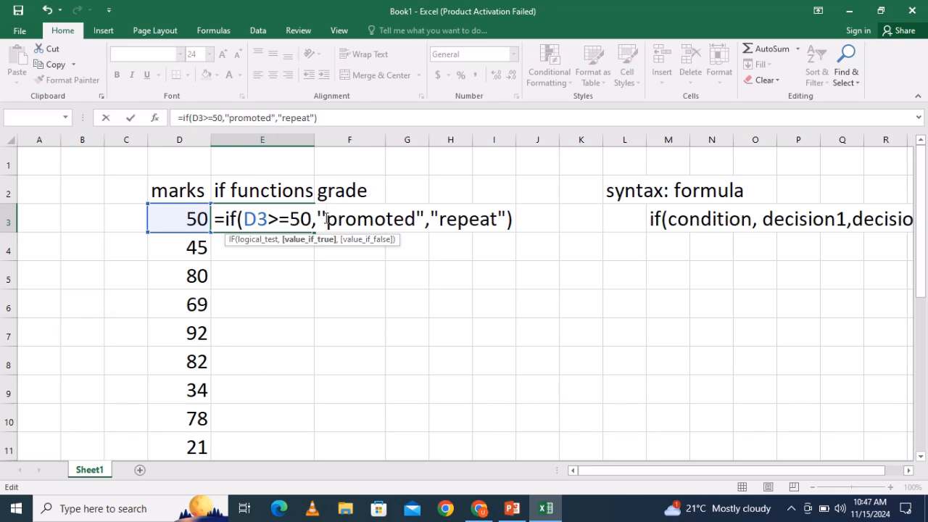
key("BackSpace")
type("'")
key("BackSpace")
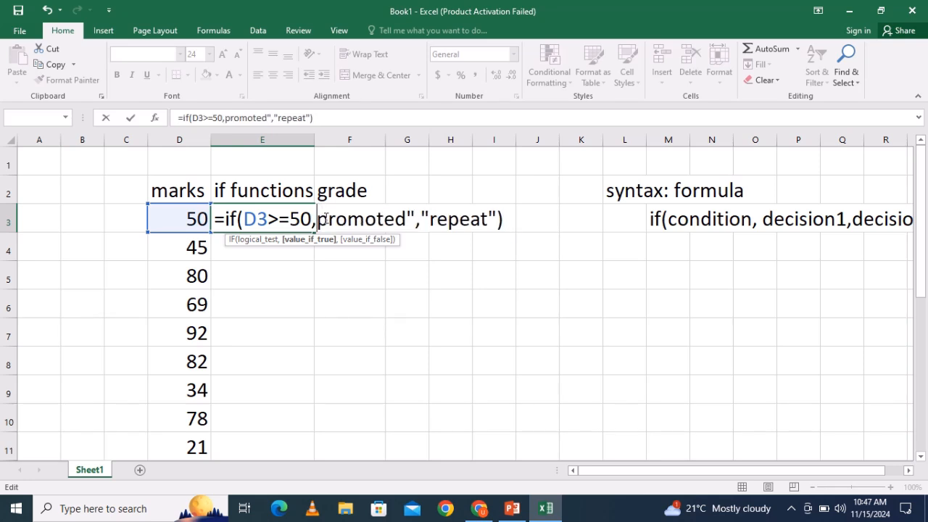
type("\"")
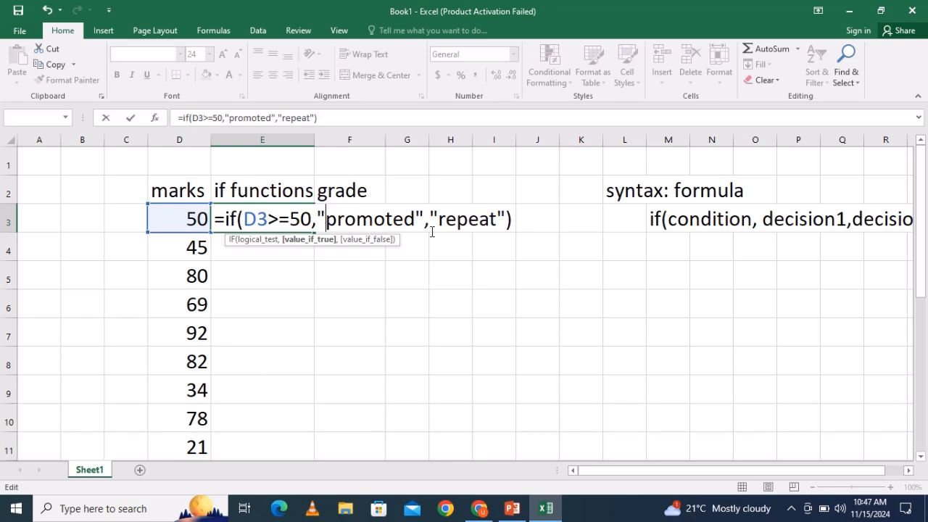
left_click(512, 220)
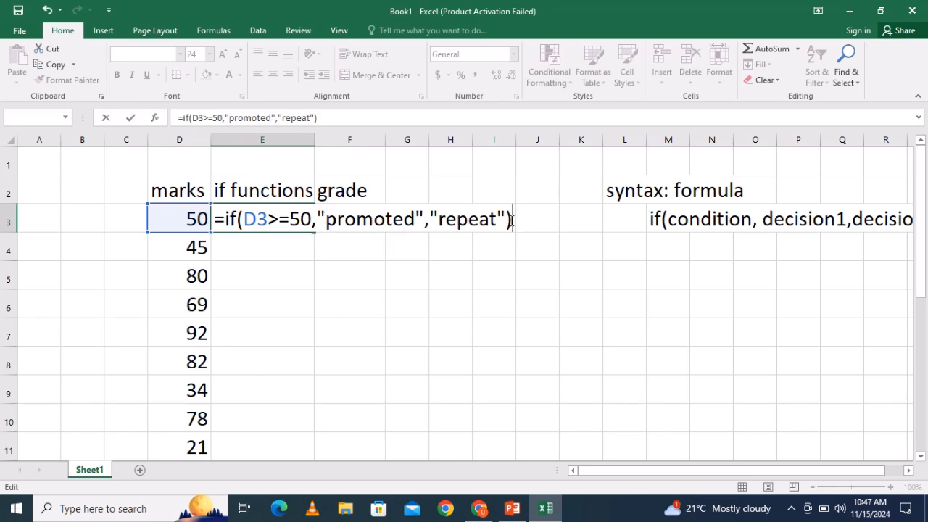
key("Return")
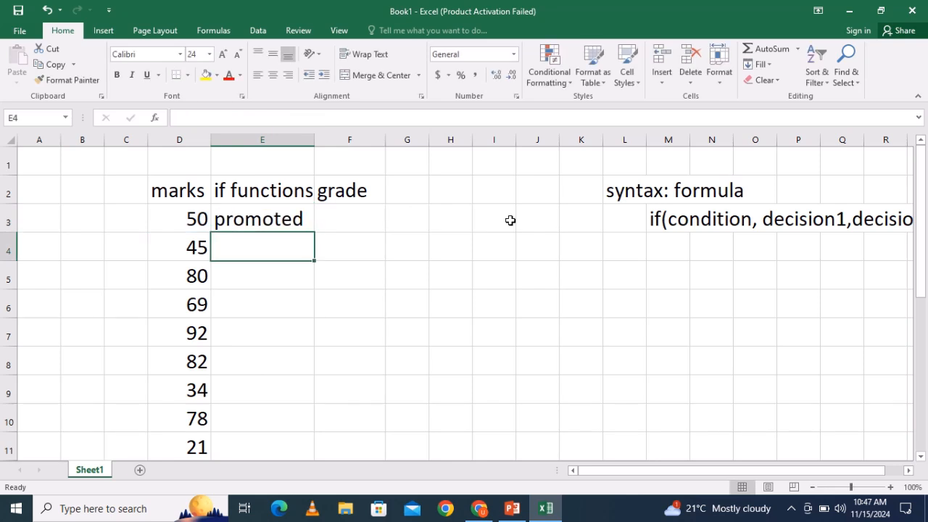
- Fill the IF formula from E3 down to E11 to evaluate all the marks
left_click(256, 222)
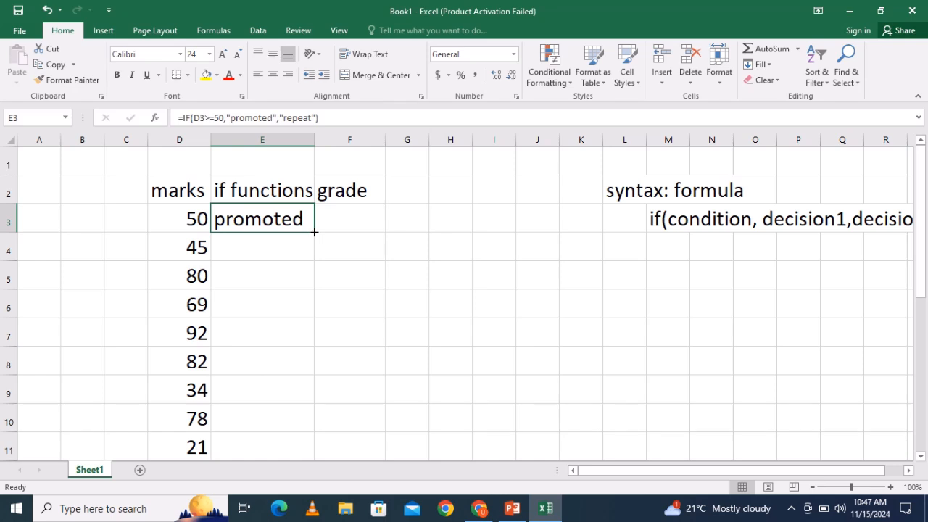
left_click_drag(314, 232, 305, 449)
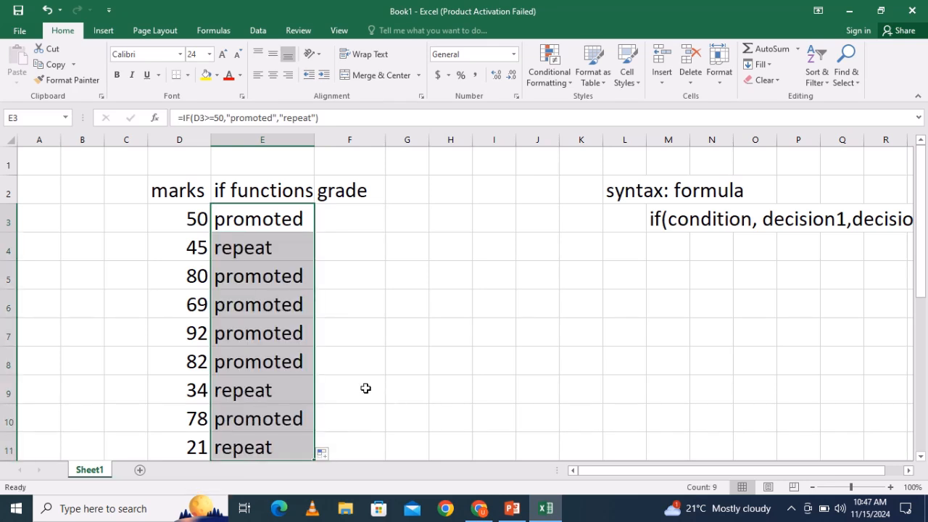
left_click(363, 389)
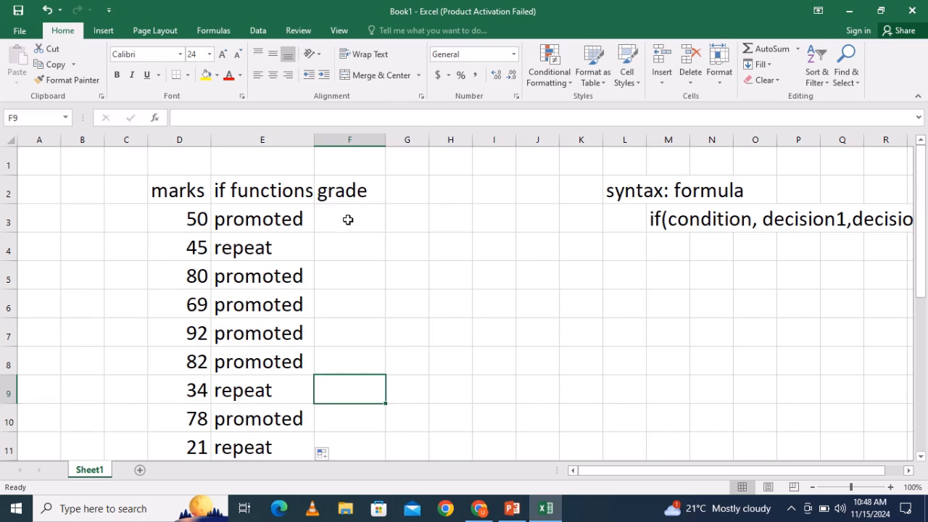
- Reopen and recommit the IF formula in E3 without edits, and refill it down to E5
left_click(270, 221)
double_click(271, 221)
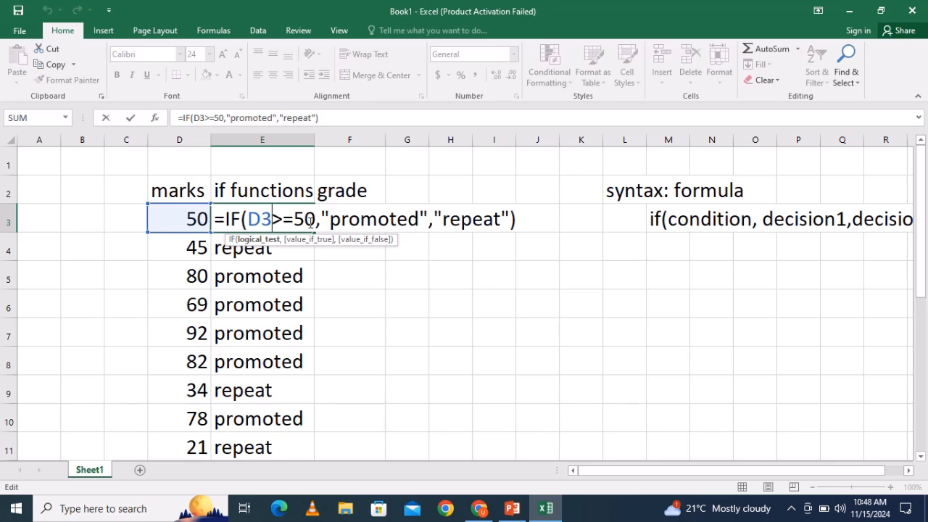
left_click(516, 219)
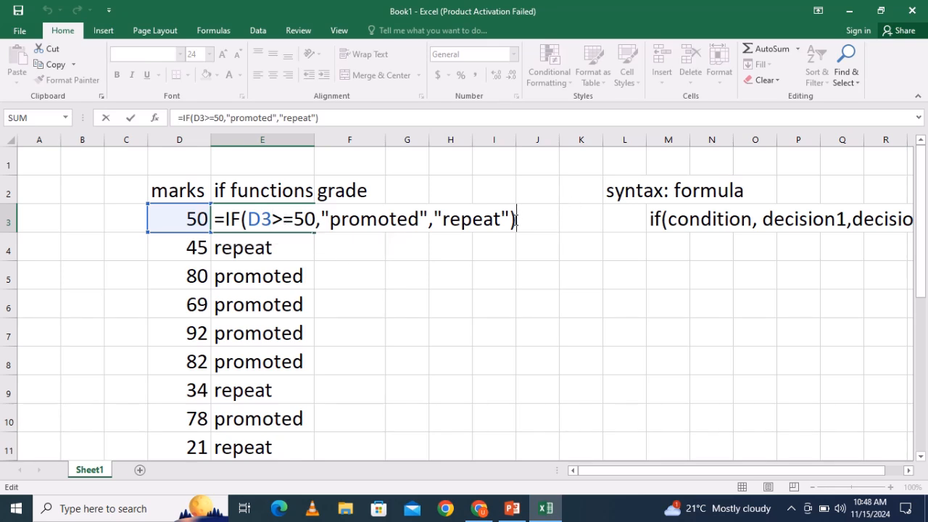
key("Return")
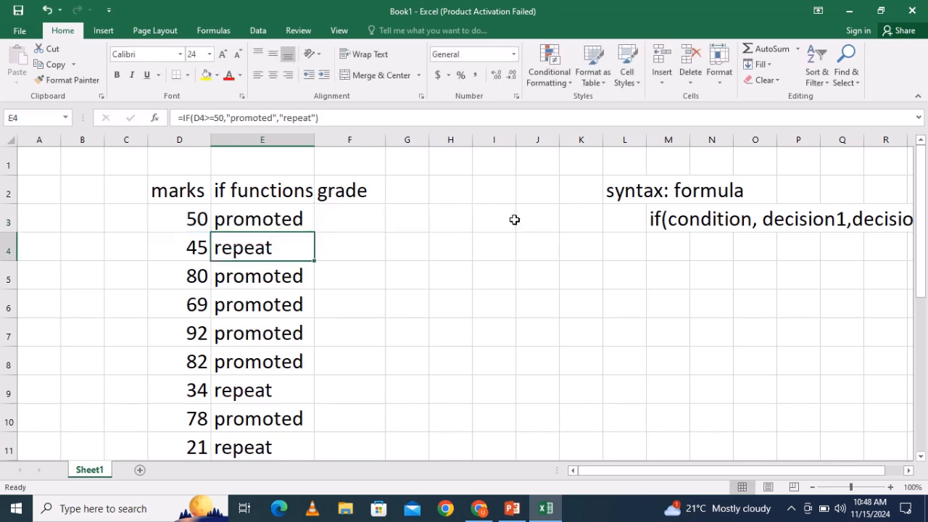
left_click(286, 227)
left_click_drag(313, 232, 312, 284)
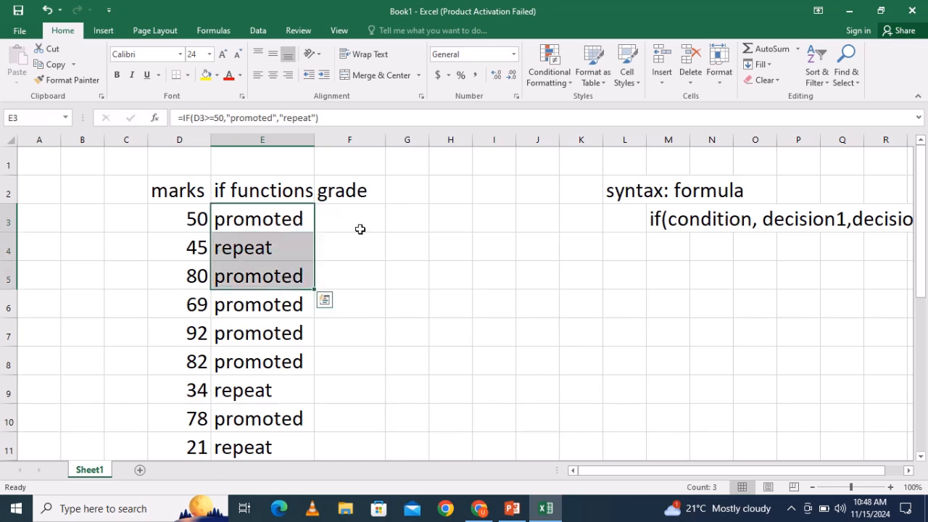
left_click(360, 229)
- Clear the contents of cells E4 to E11, keeping the formula in E3
left_click_drag(268, 251, 255, 441)
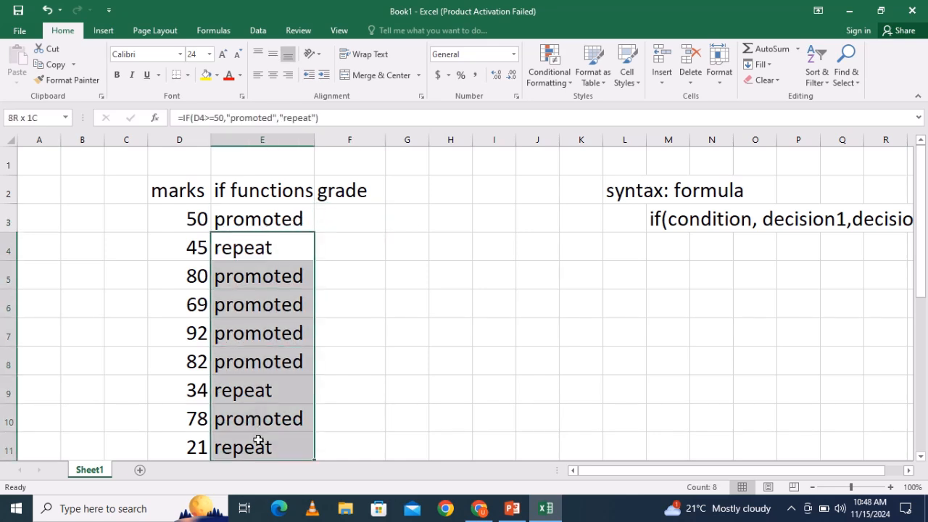
left_click(774, 80)
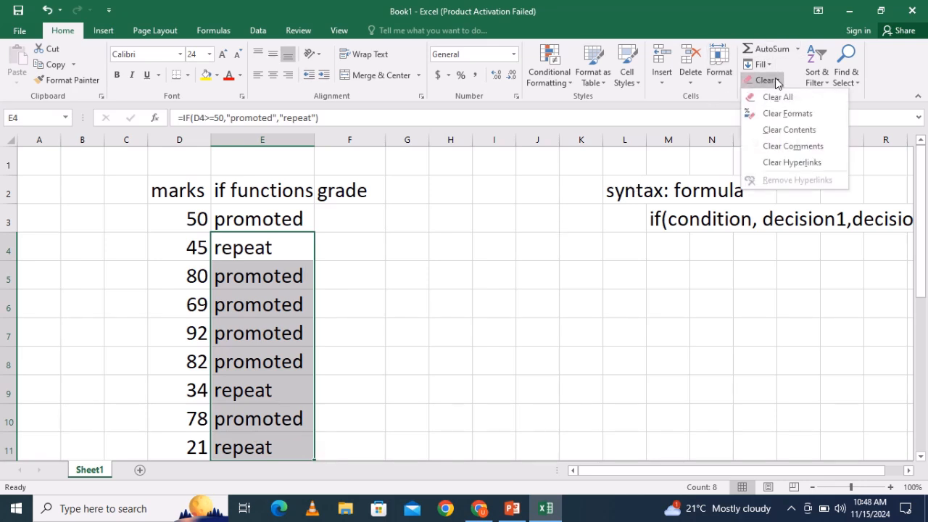
left_click(786, 130)
left_click(345, 247)
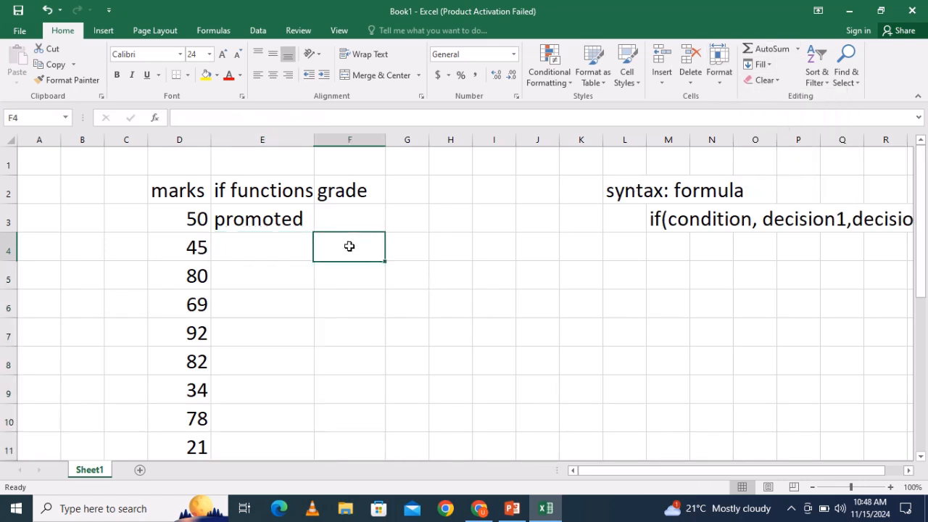
- Change the E3 formula's condition to D3<=50 and its true result to "repeat"
double_click(285, 220)
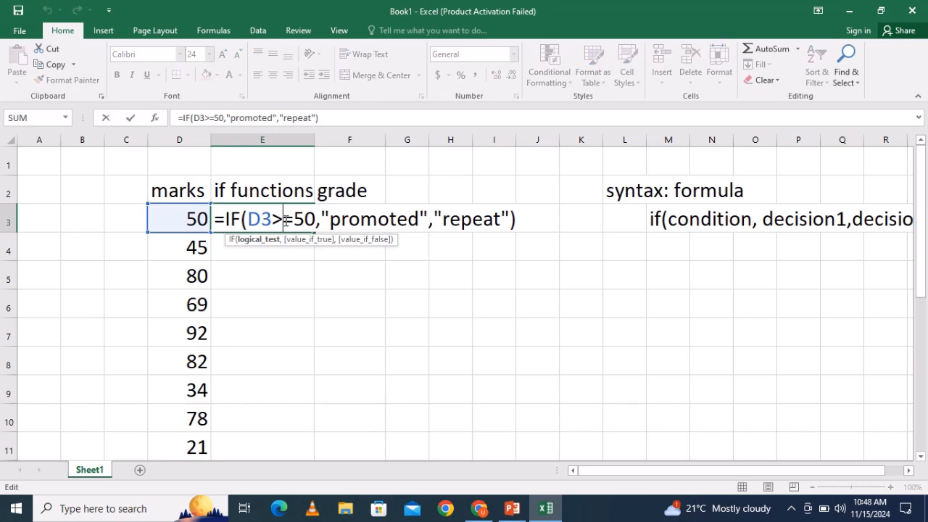
key("BackSpace")
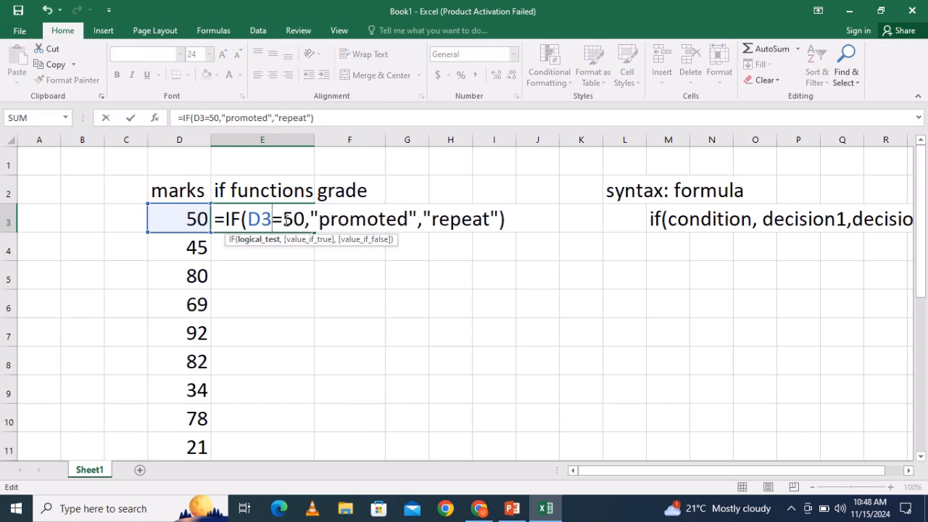
type("<")
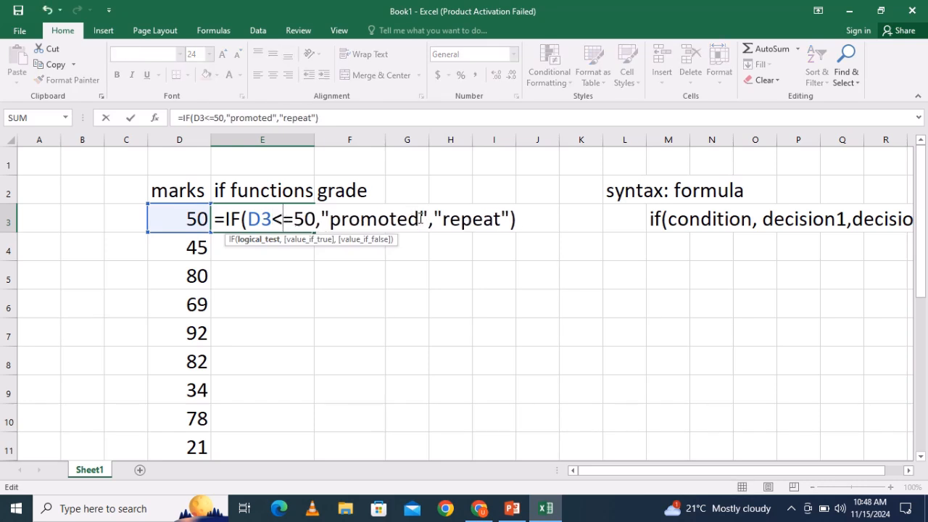
left_click_drag(421, 219, 334, 225)
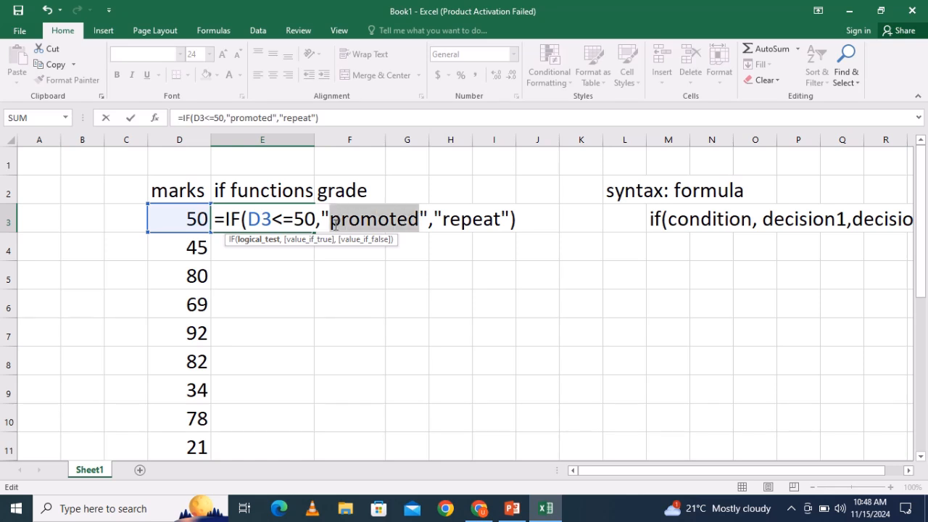
type("repea")
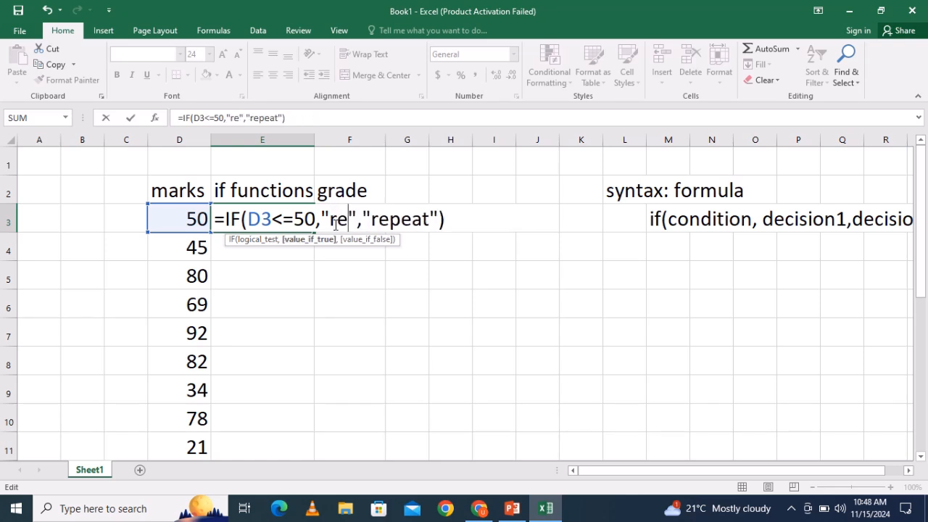
type("t")
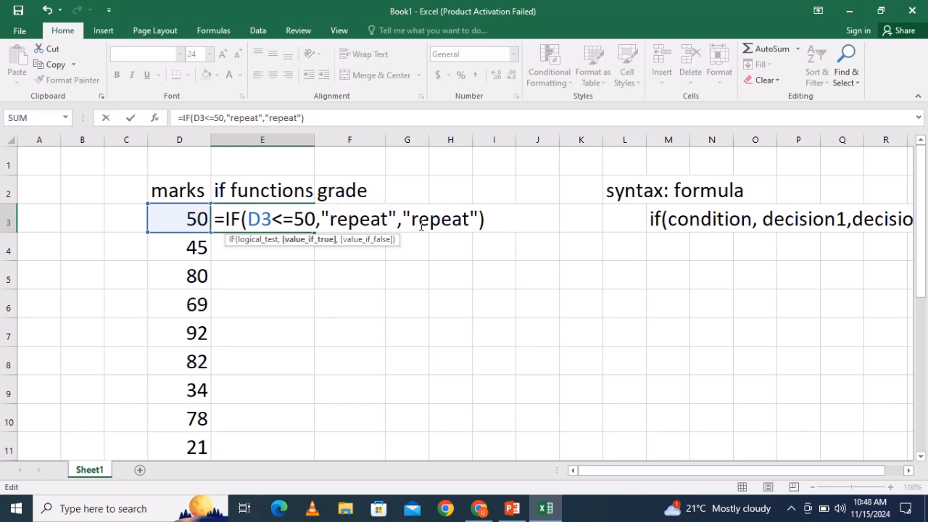
- Replace the false result in the E3 formula with "promoted" and commit the formula
left_click(472, 219)
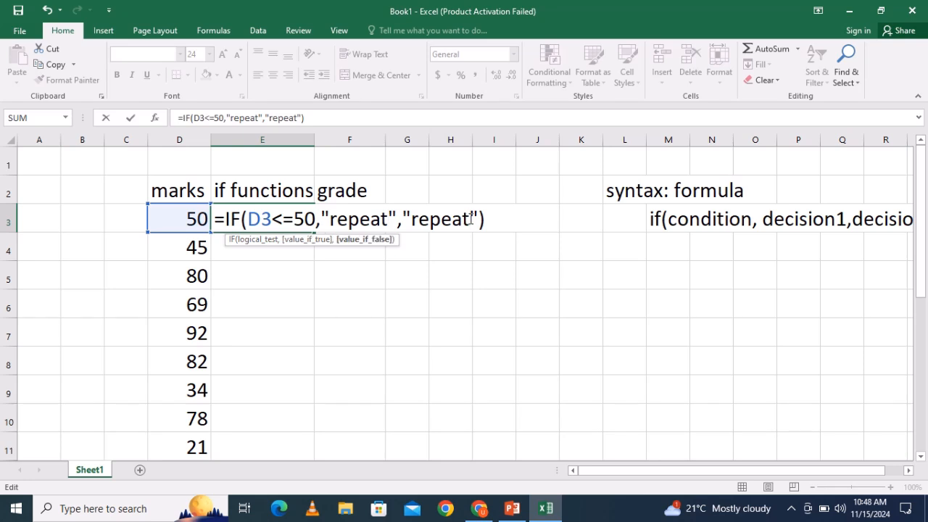
key("BackSpace")
key("BackSpace")
key("BackSpace")
key("BackSpace")
key("BackSpace")
key("BackSpace")
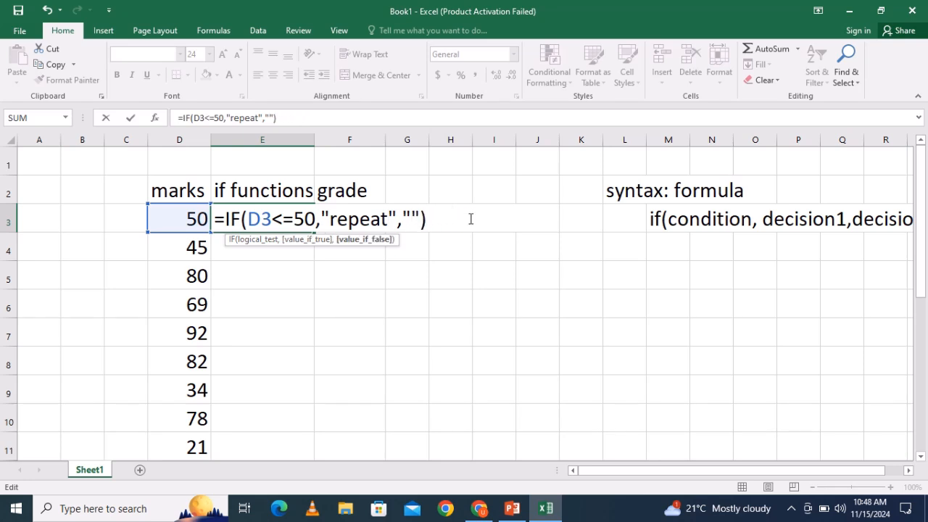
type("promo")
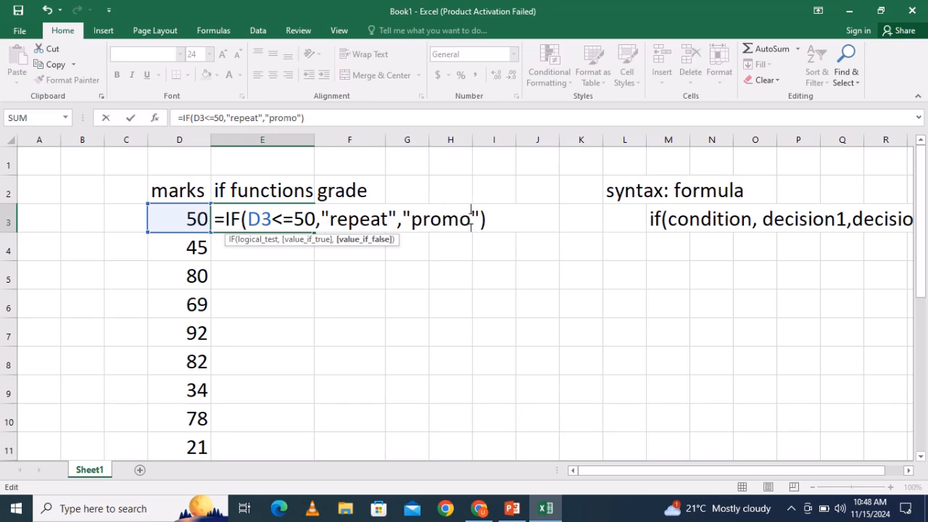
type("ted")
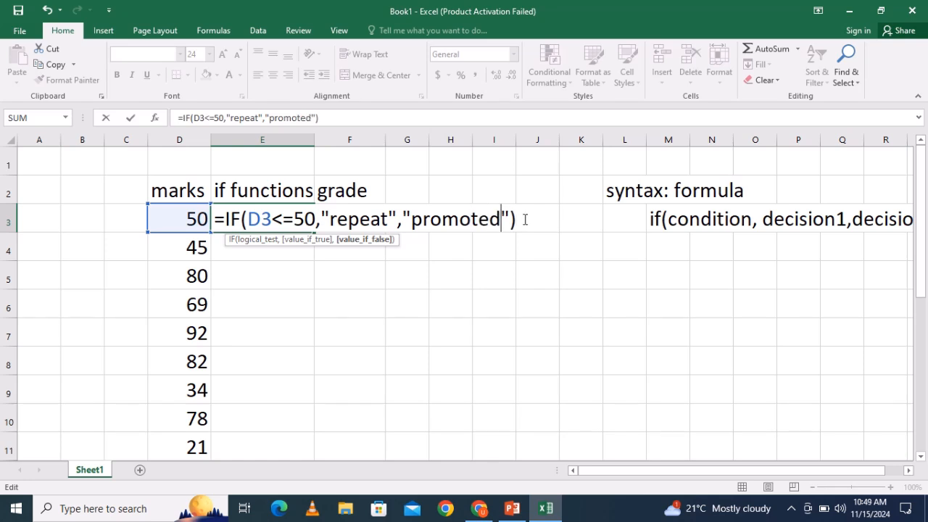
left_click(525, 219)
key("Return")
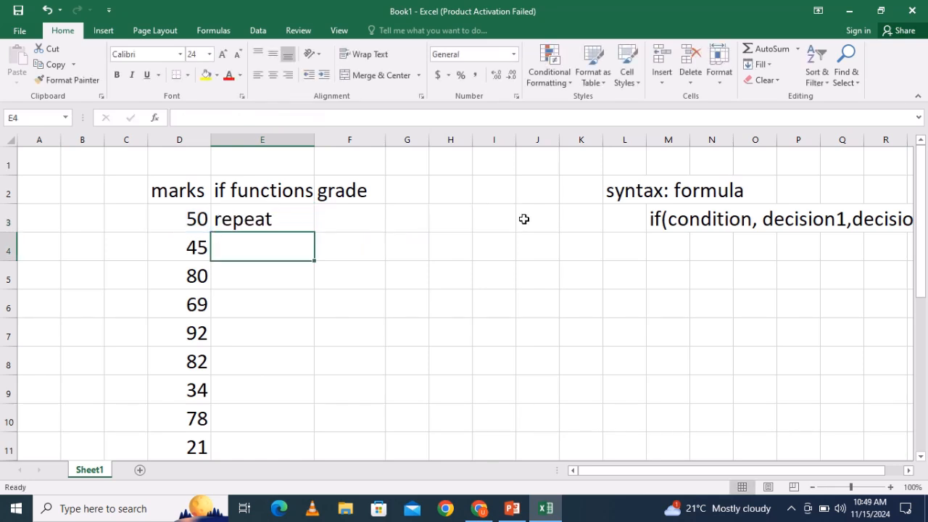
- Change the condition in the E3 formula to D3<50 and commit it
left_click(261, 221)
double_click(275, 219)
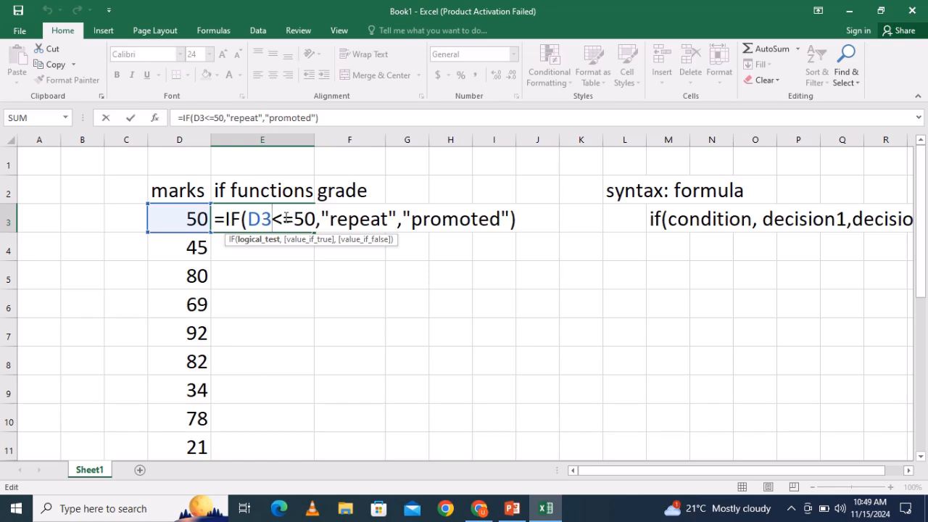
left_click(294, 219)
key("BackSpace")
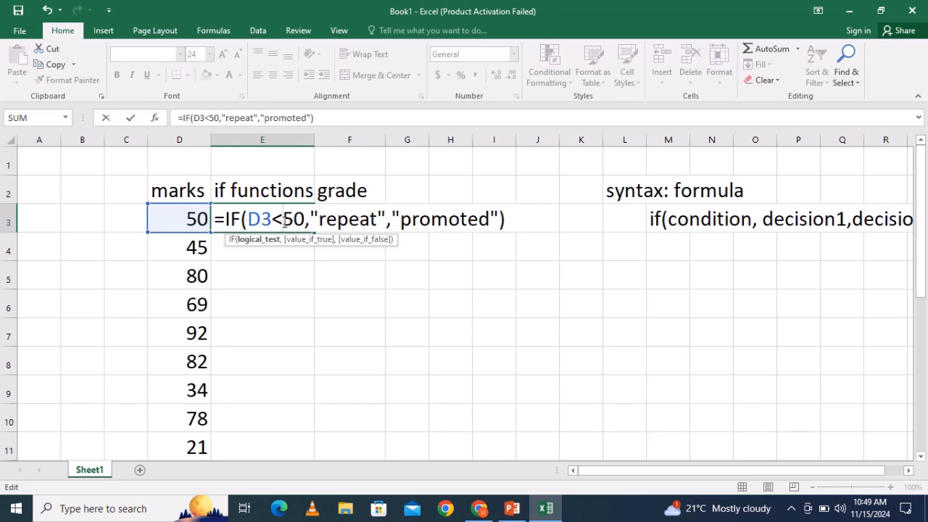
type("=")
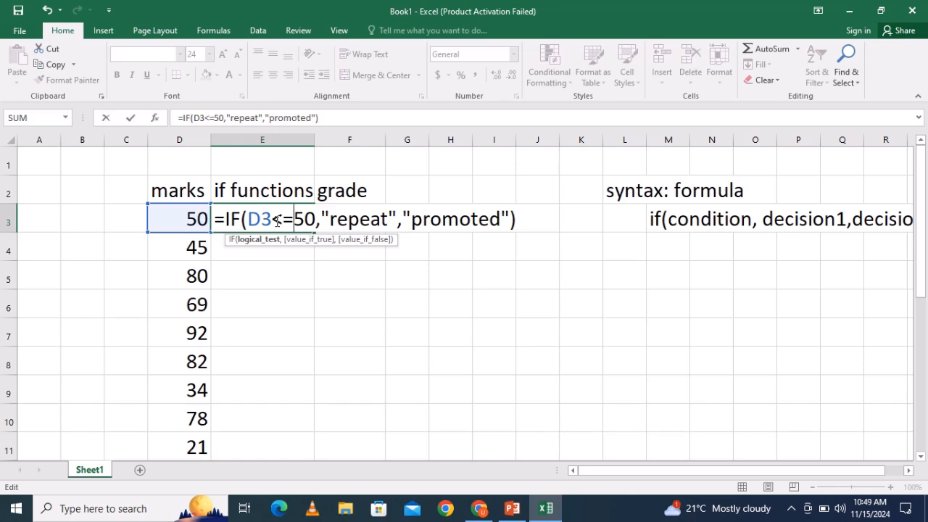
key("BackSpace")
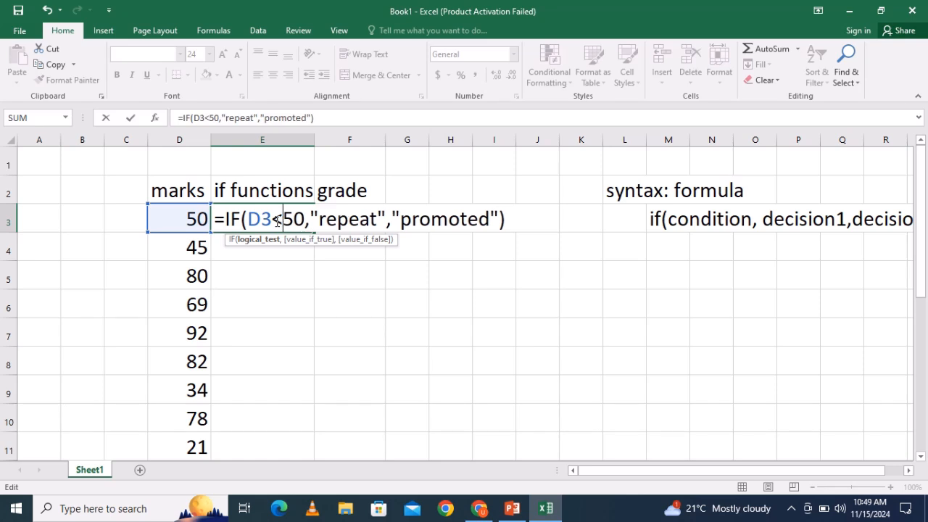
left_click(511, 224)
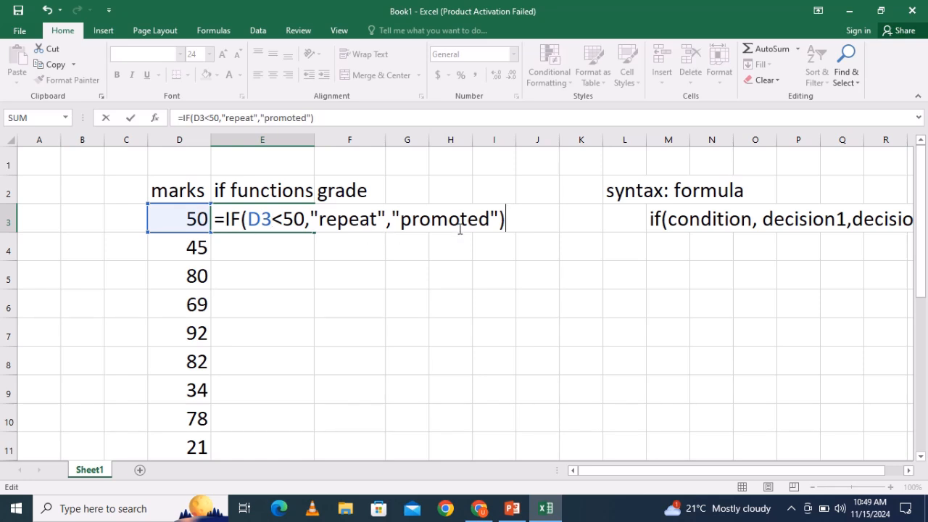
key("Return")
- Fill the revised D3<50 formula from E3 down to E11
left_click(286, 221)
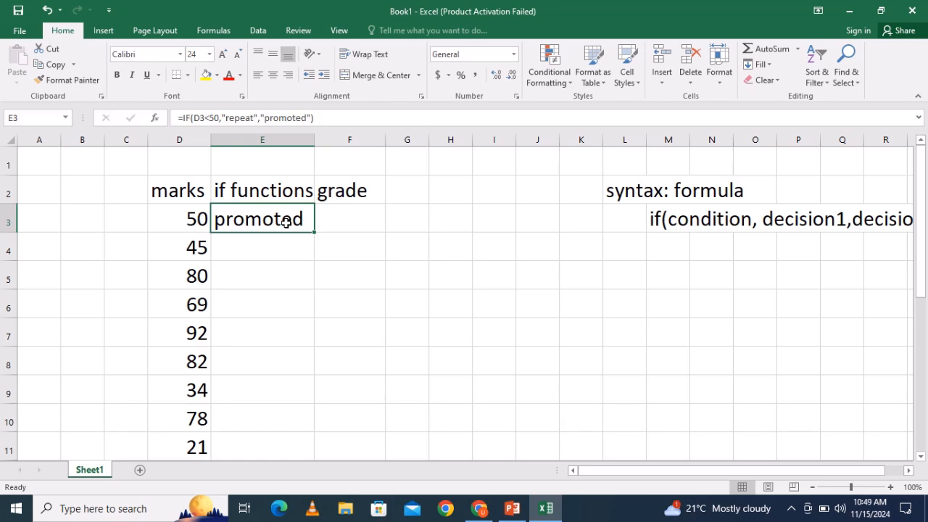
left_click_drag(316, 231, 315, 451)
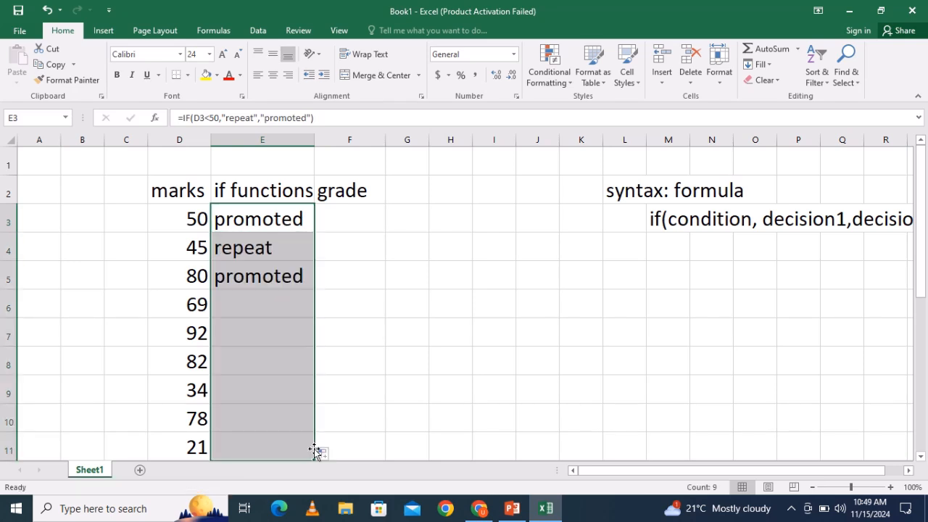
- Try to add "yes" as a third result after "promoted" in the E3 IF formula
left_click(371, 369)
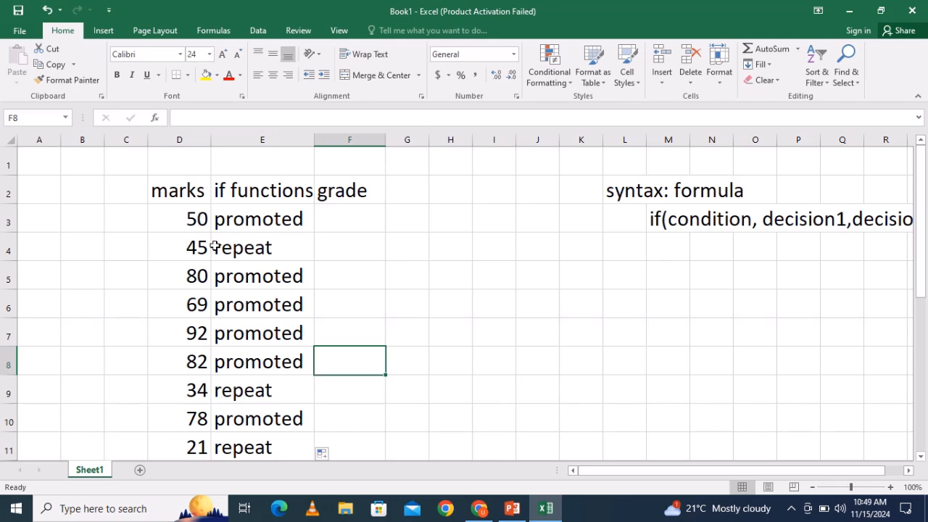
double_click(263, 216)
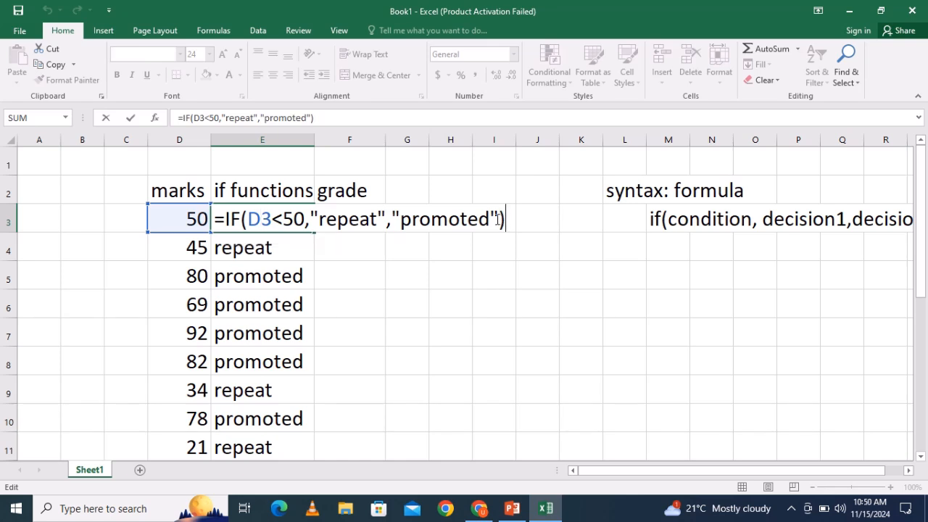
left_click(498, 219)
type(",\"")
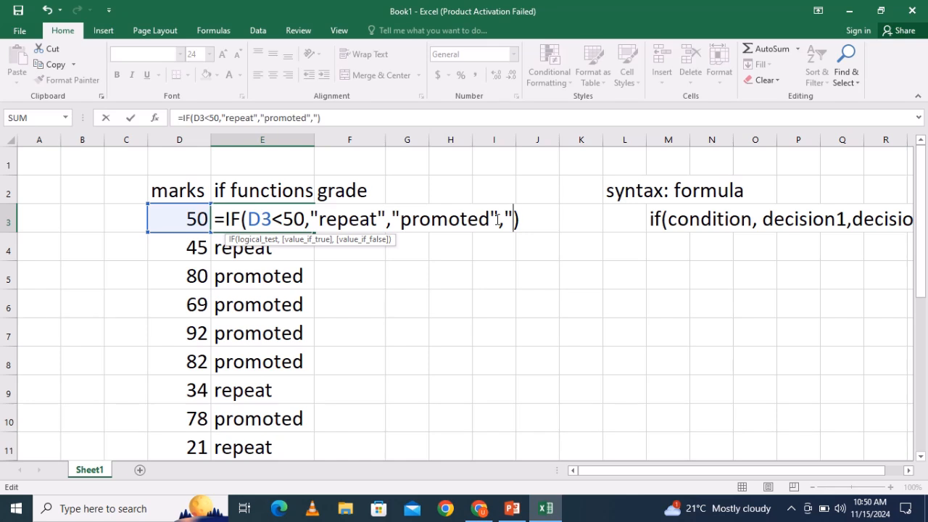
type("yes")
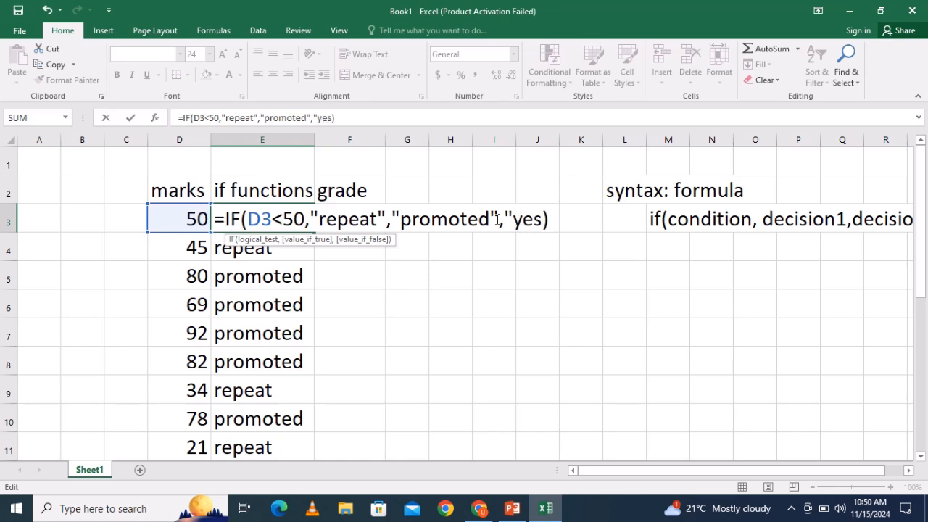
type("\"")
left_click(559, 219)
key("Return")
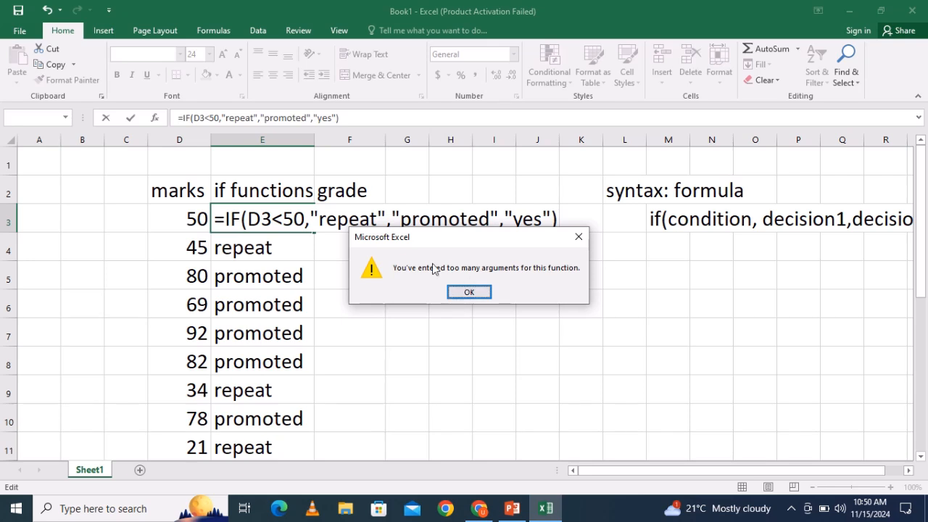
left_click(579, 237)
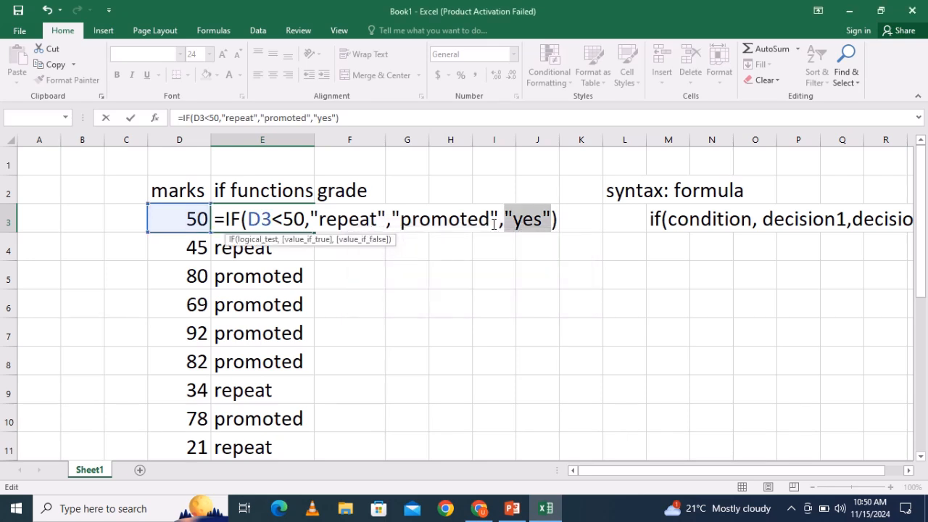
- Remove the extra "yes" argument and its comma from the E3 formula and commit it
left_click(558, 221)
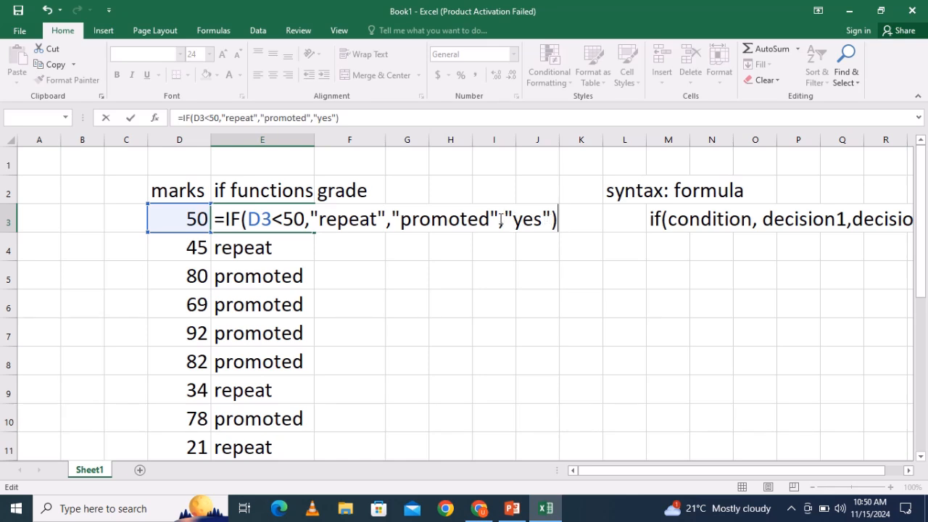
left_click_drag(501, 219, 552, 219)
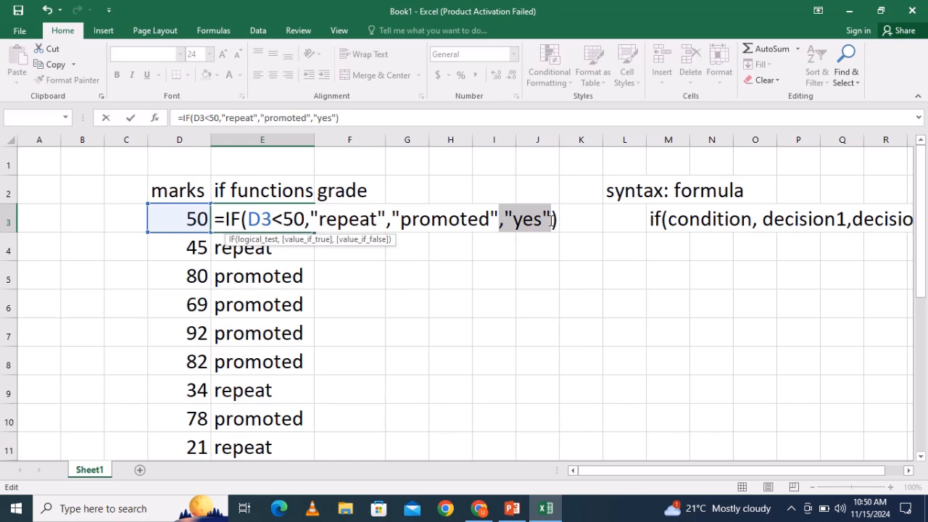
key("BackSpace")
left_click(508, 223)
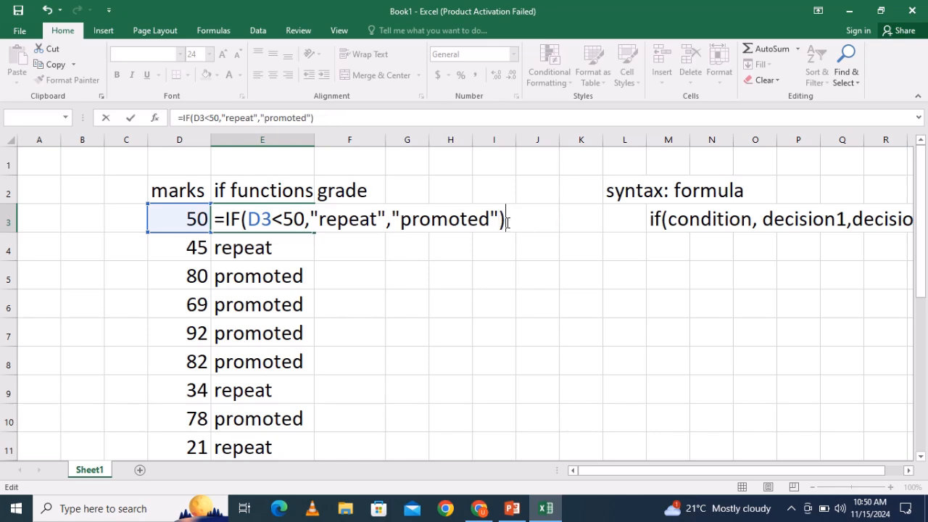
key("Return")
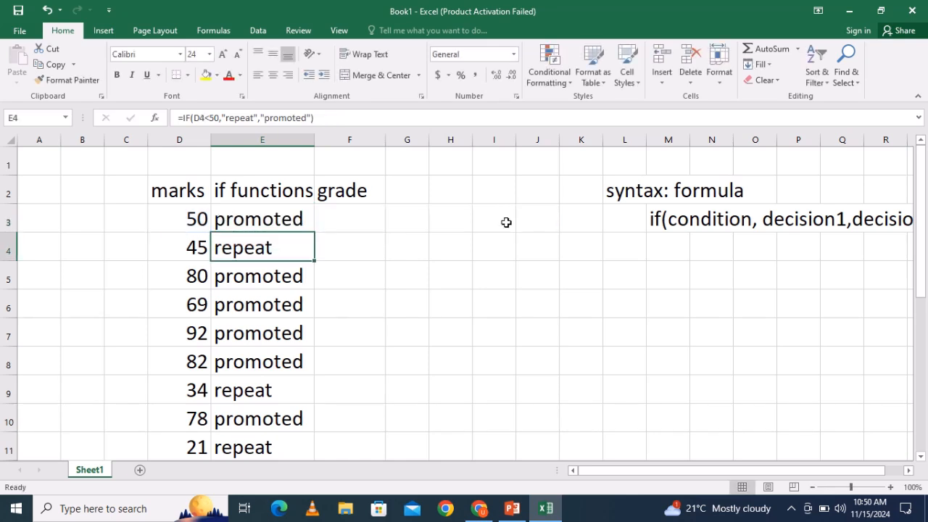
- Review the condition and the two results in the E3 IF formula
left_click(293, 220)
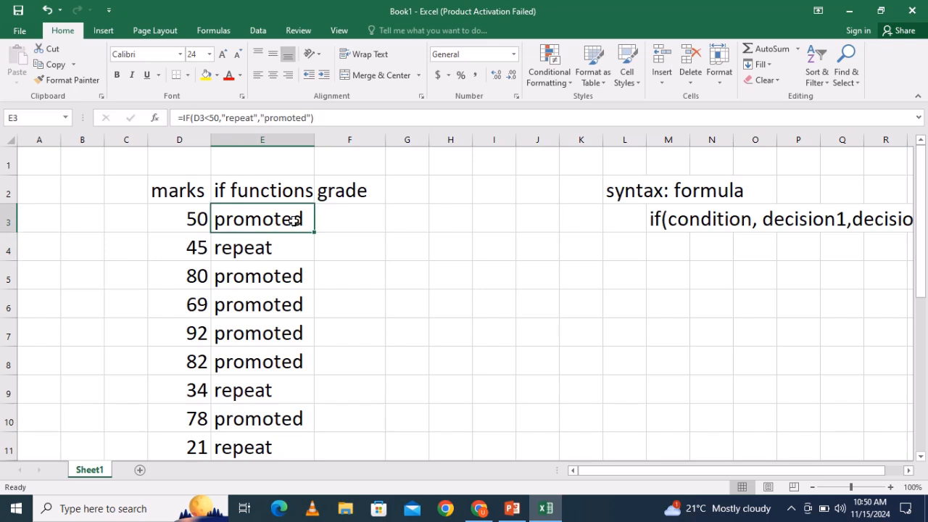
left_click(340, 226)
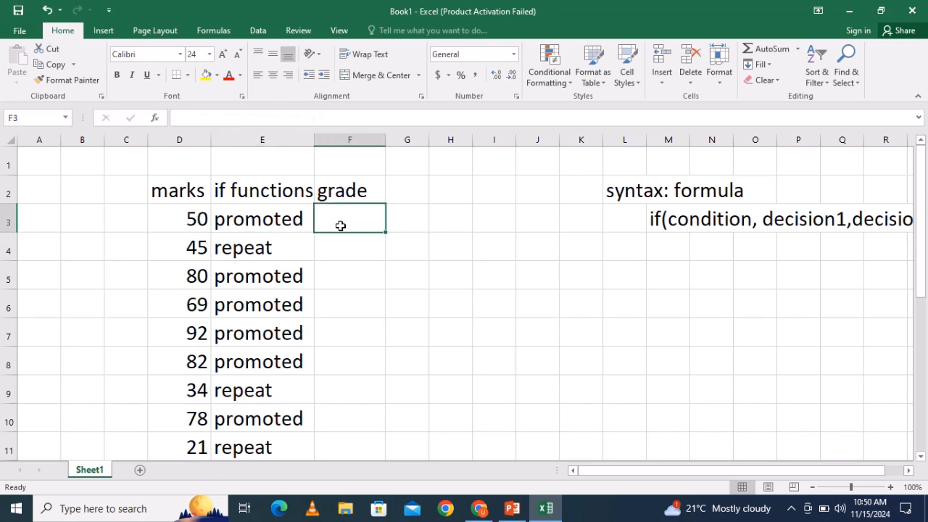
double_click(284, 220)
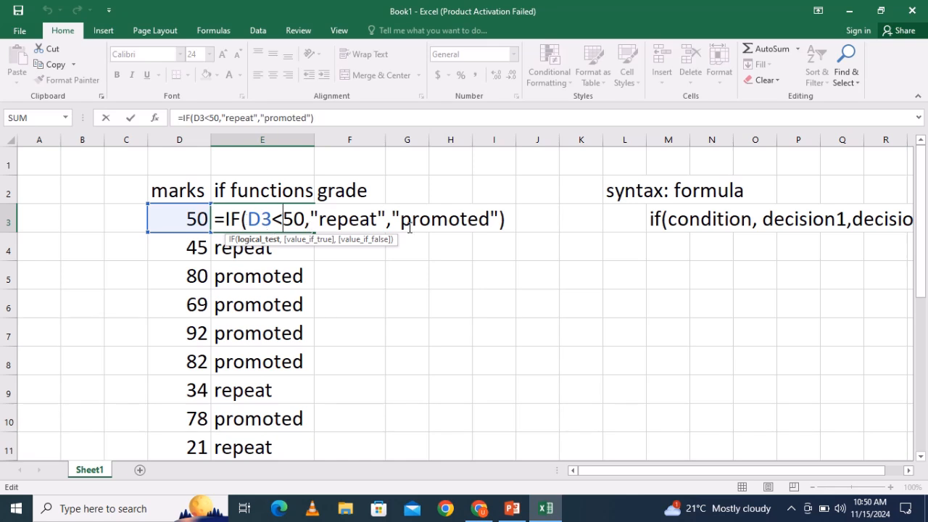
left_click(510, 220)
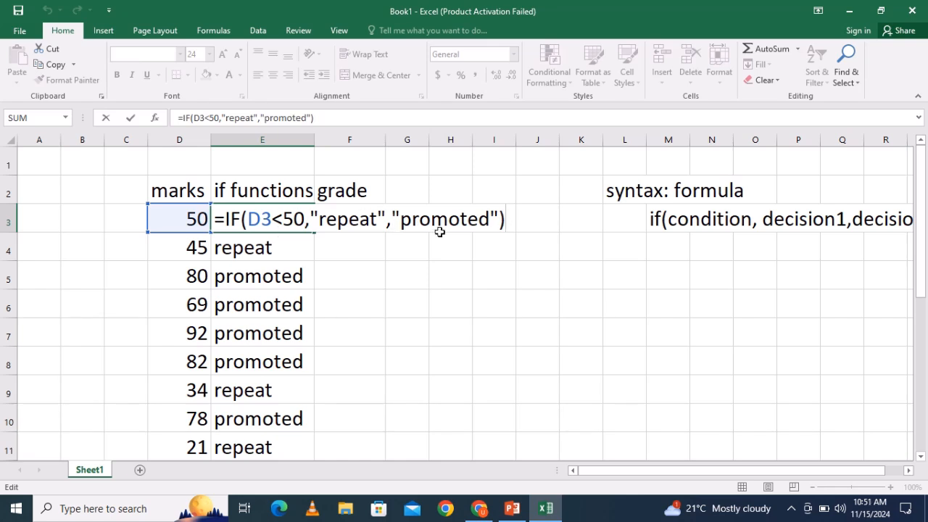
key("Return")
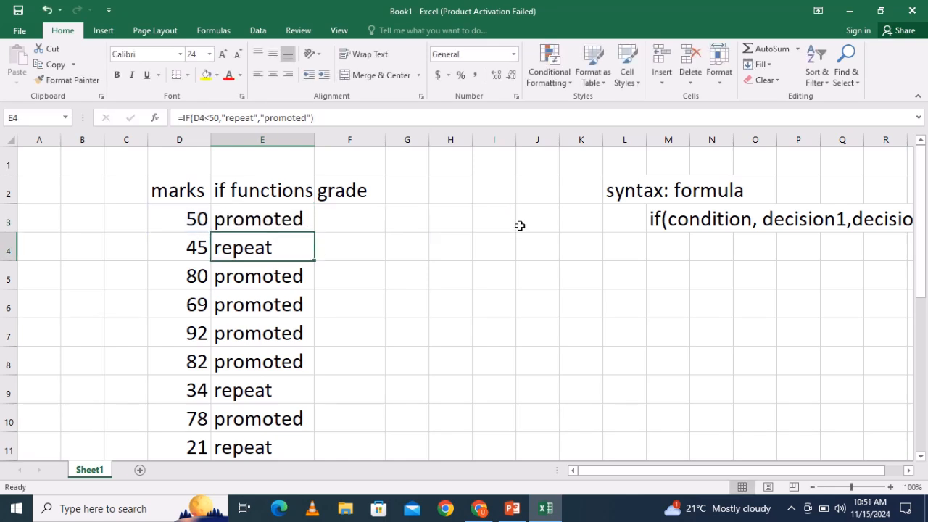
left_click(342, 221)
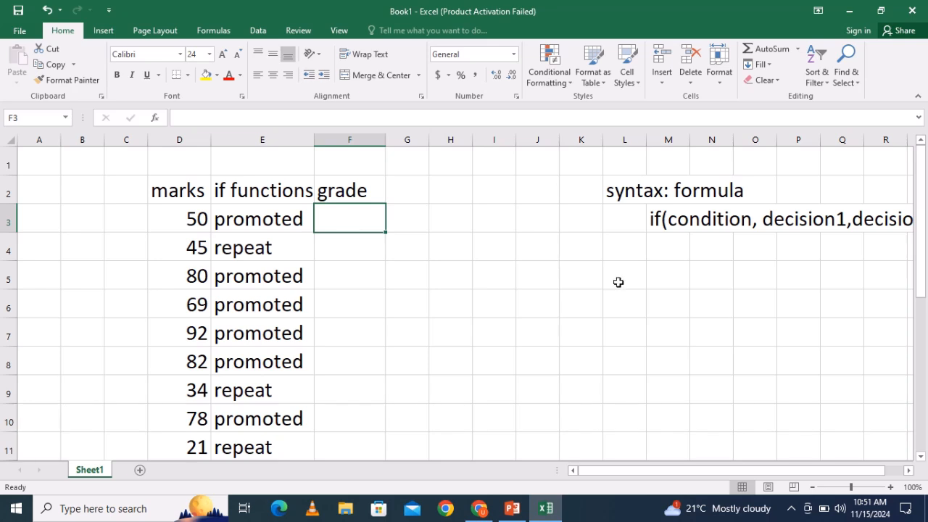
- Enter the first grading rule ">=80, a" in cell M5 below the IF syntax note
left_click(673, 281)
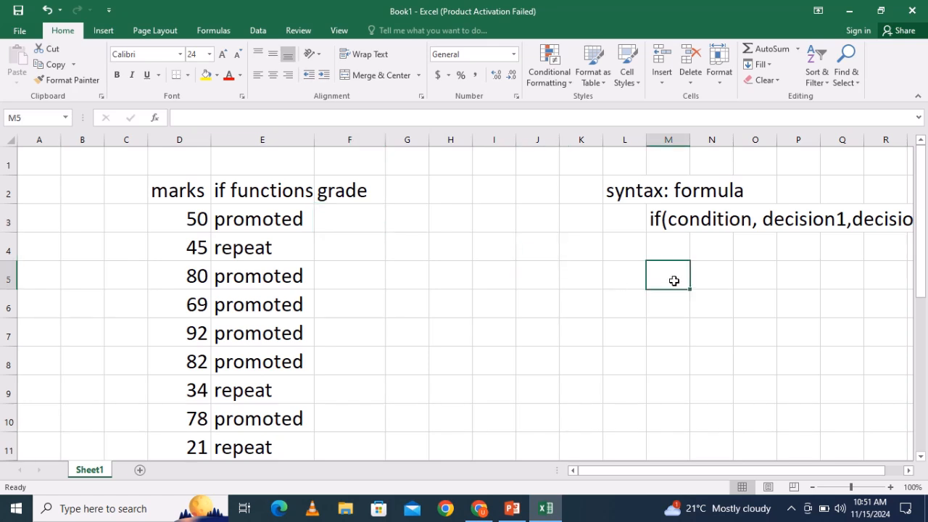
type(">")
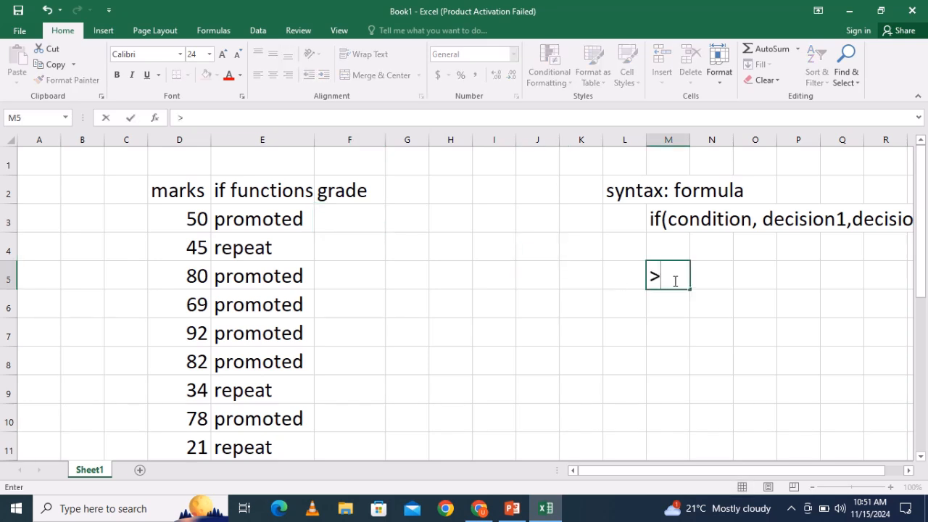
type("=80")
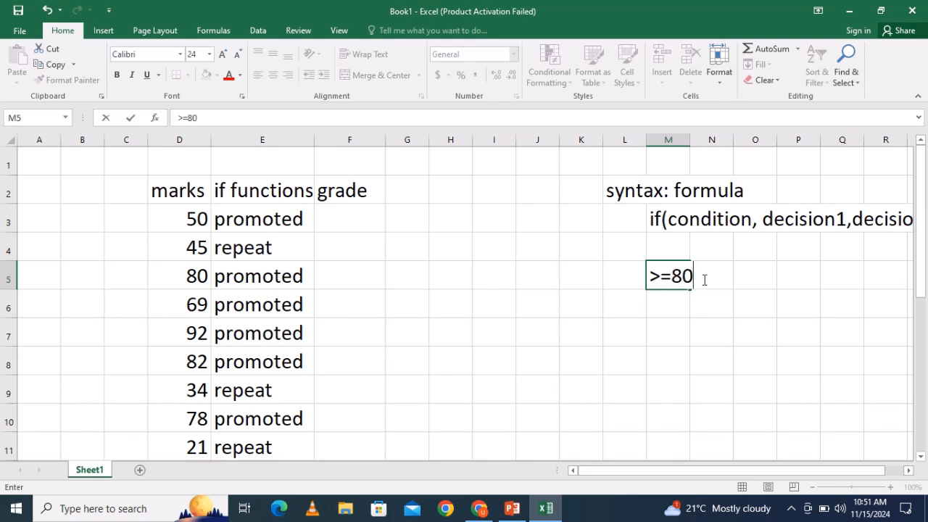
type(", a")
left_click(665, 308)
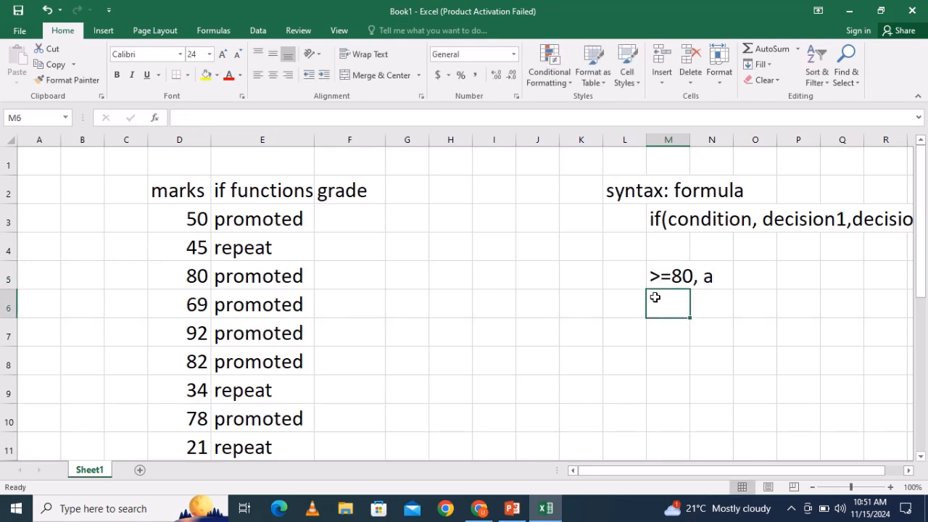
- Widen column M slightly and replace the comma in the M5 grading rule with spaces before the grade a
left_click(663, 276)
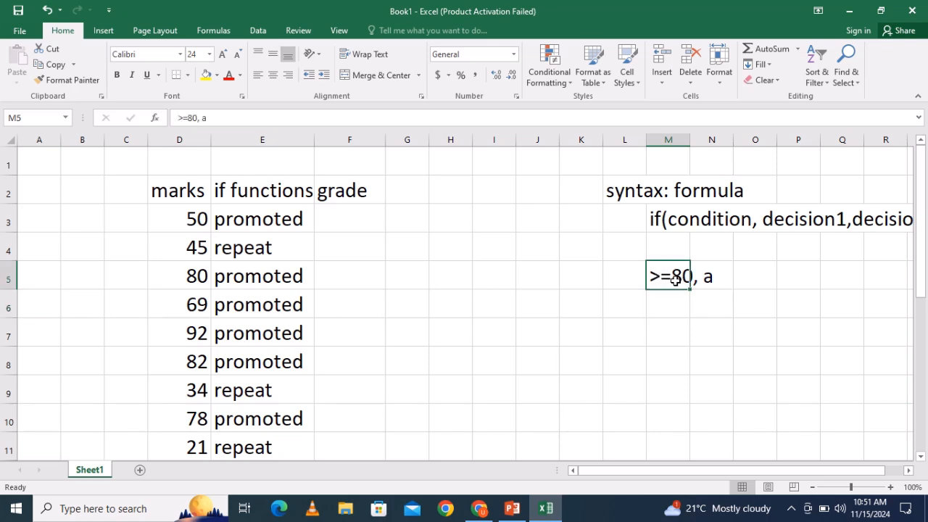
mouse_move(678, 285)
left_mouse_down()
mouse_move(739, 290)
mouse_move(698, 288)
mouse_move(684, 275)
left_mouse_up()
left_click(706, 298)
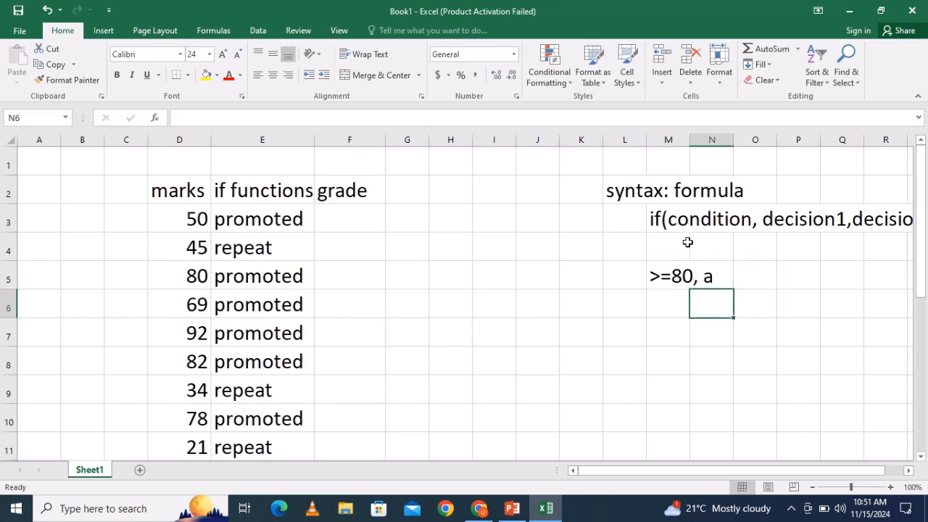
left_click_drag(691, 140, 704, 140)
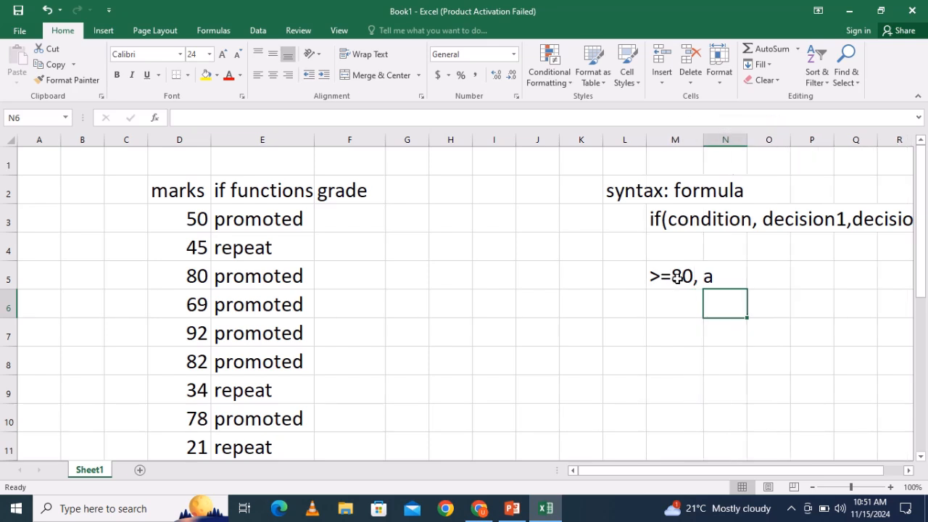
left_click(686, 278)
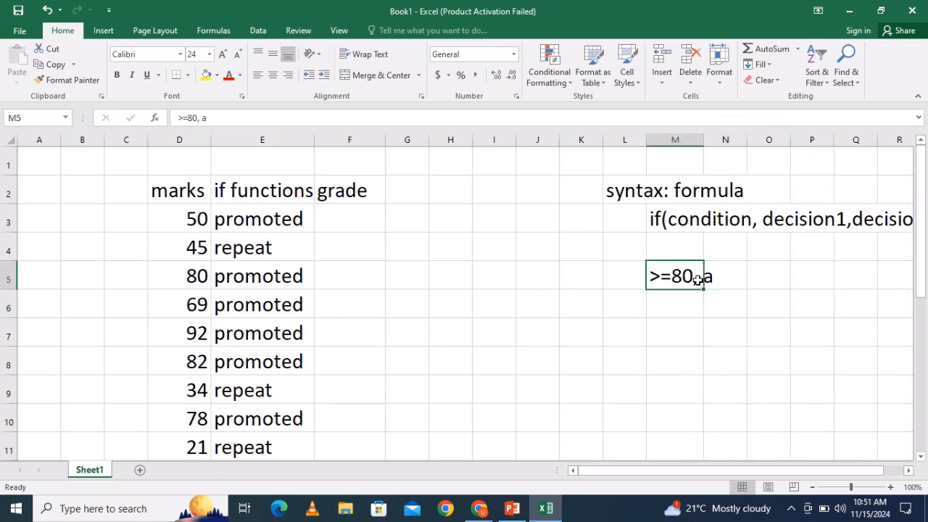
double_click(698, 281)
key("BackSpace")
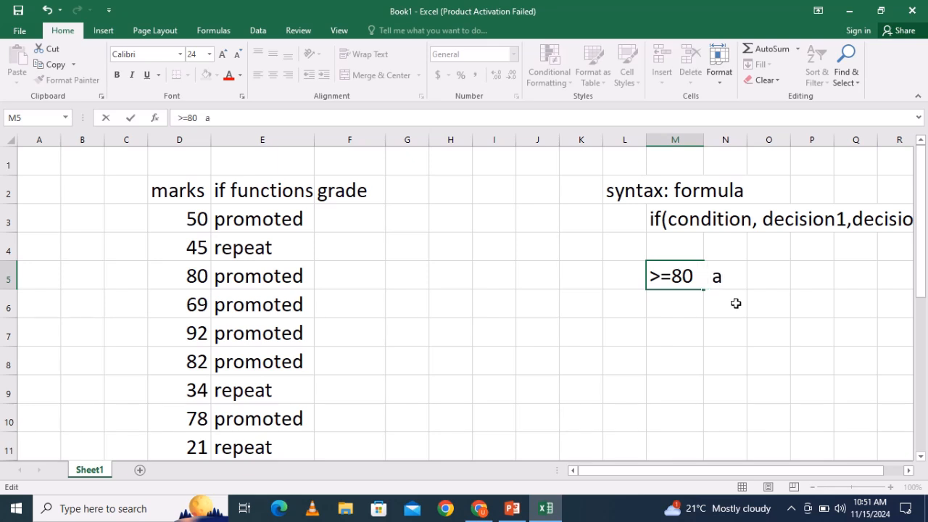
left_click(776, 351)
- Fill the >=80 a grading rule from M5 down to M10
left_click(684, 274)
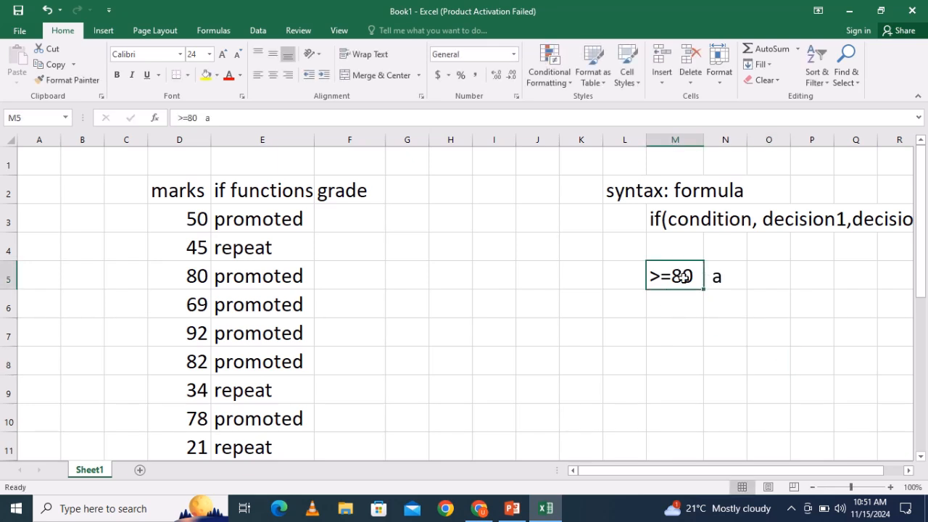
left_click_drag(703, 288, 698, 429)
left_click(761, 308)
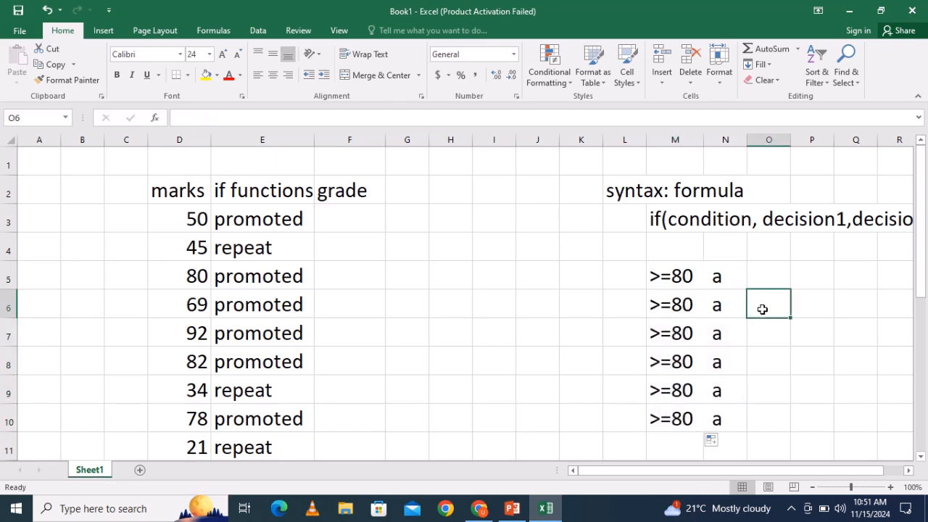
- Change the grading rule in M6 to >=70 with grade b
double_click(683, 303)
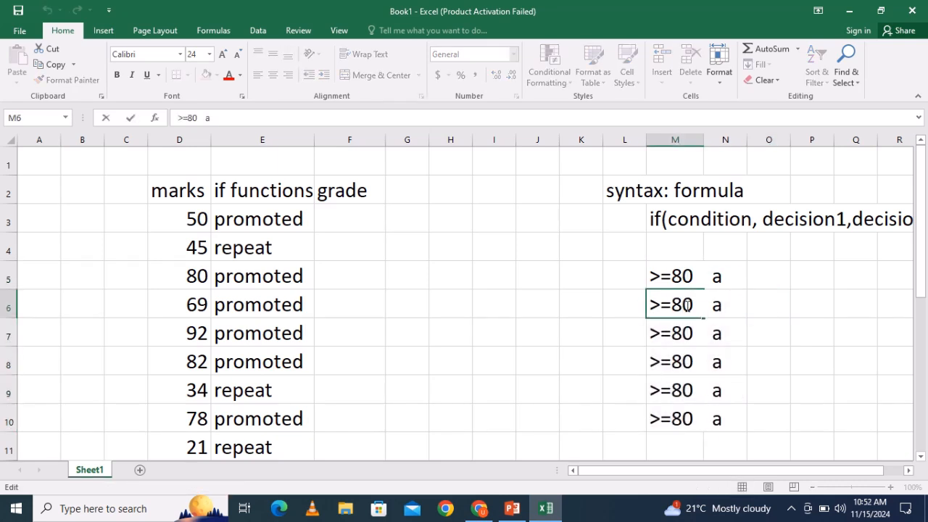
key("BackSpace")
type("7")
double_click(725, 306)
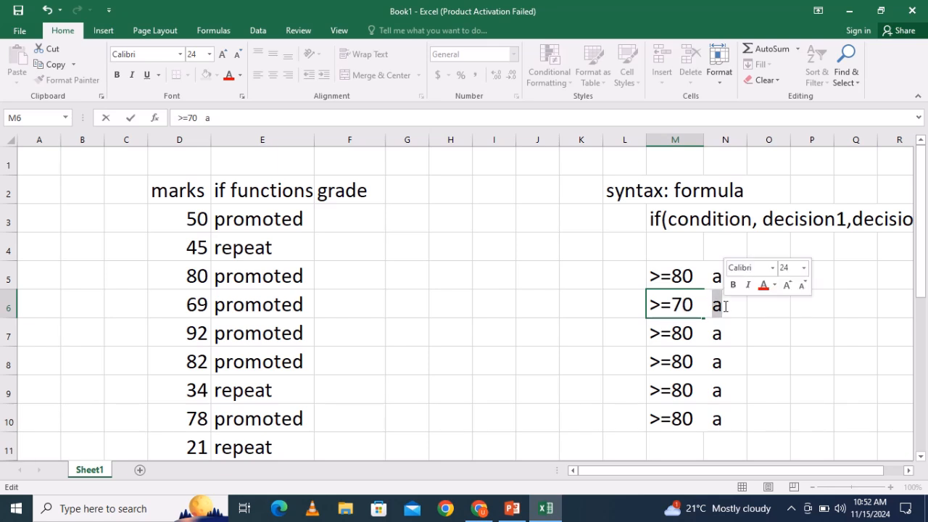
type("b")
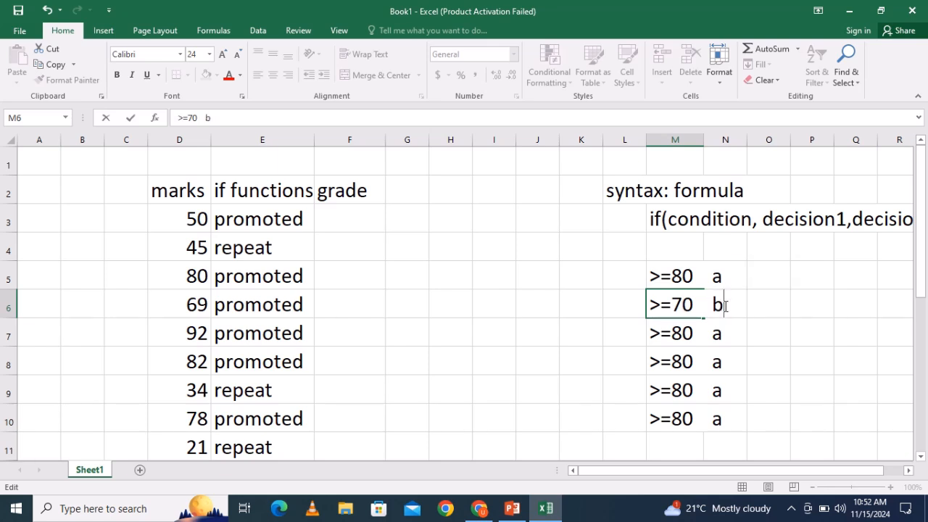
- Change the grading rule in M7 to >=60 with grade c
double_click(697, 333)
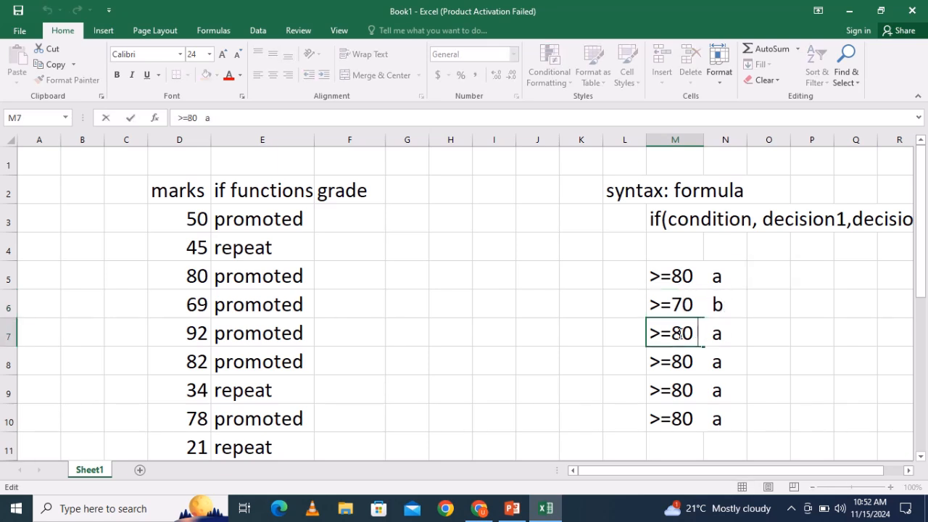
left_click(682, 333)
key("BackSpace")
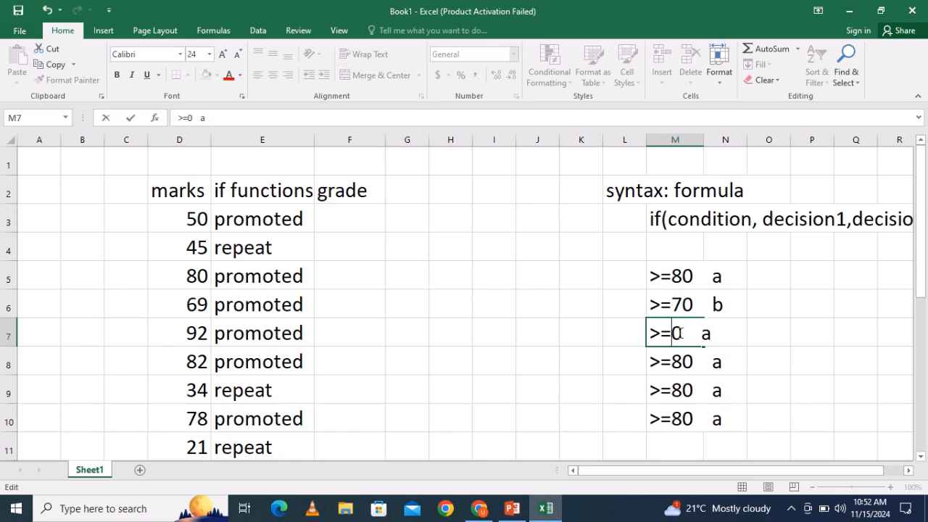
type("6")
left_click_drag(712, 333, 723, 334)
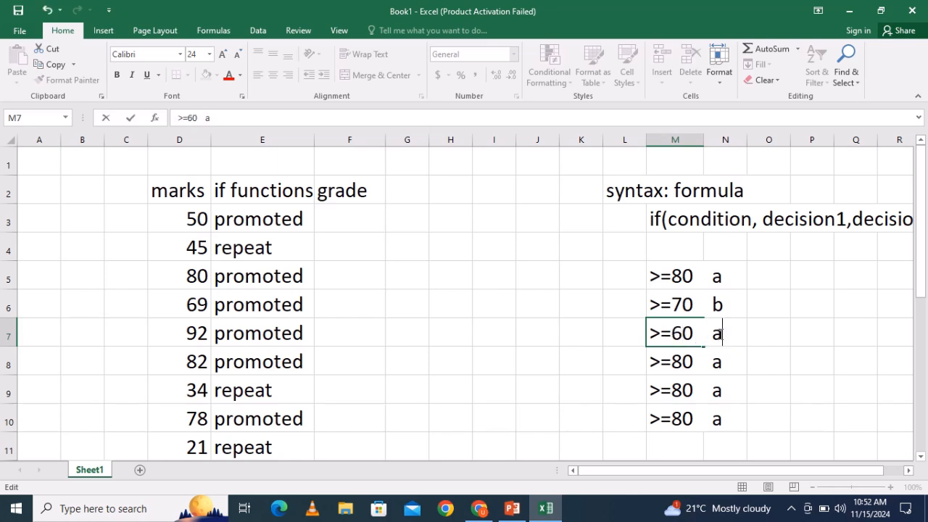
type("c")
- Change the grading rule in M8 to >=50 with grade d
double_click(682, 362)
key("BackSpace")
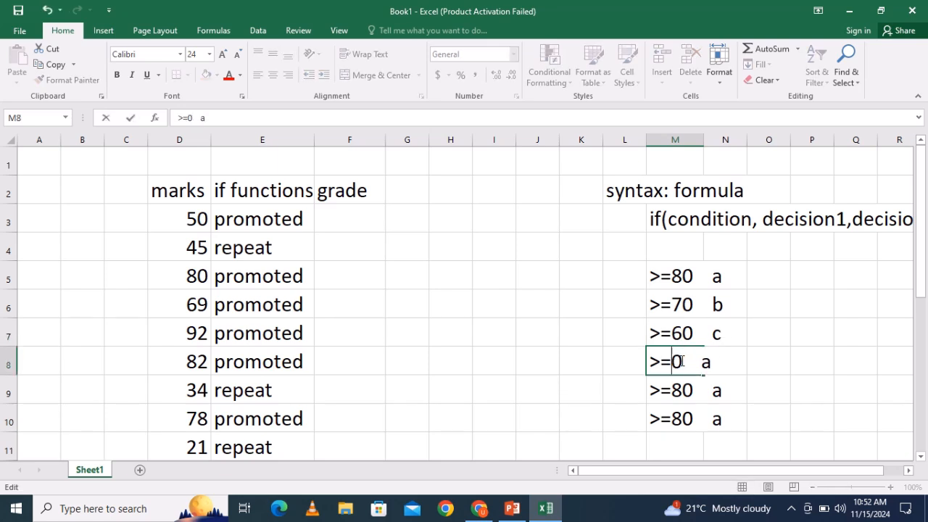
type("5")
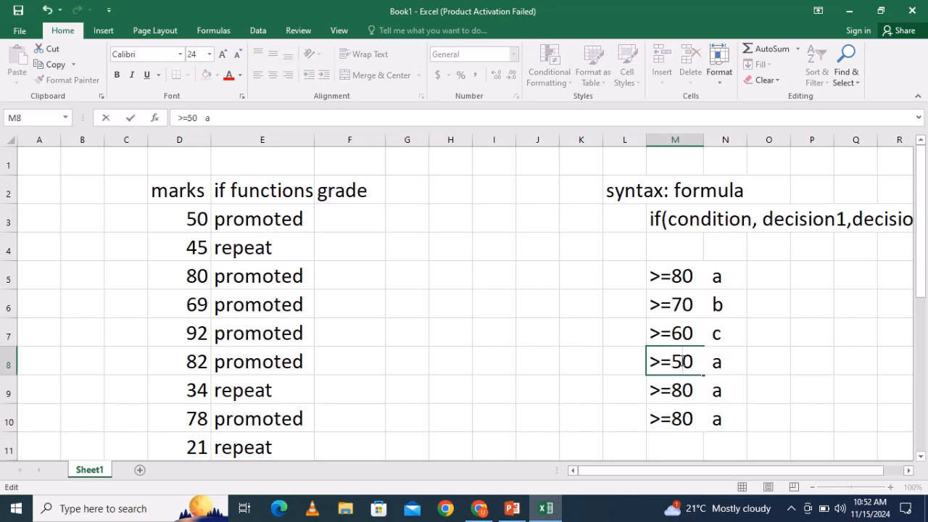
double_click(717, 363)
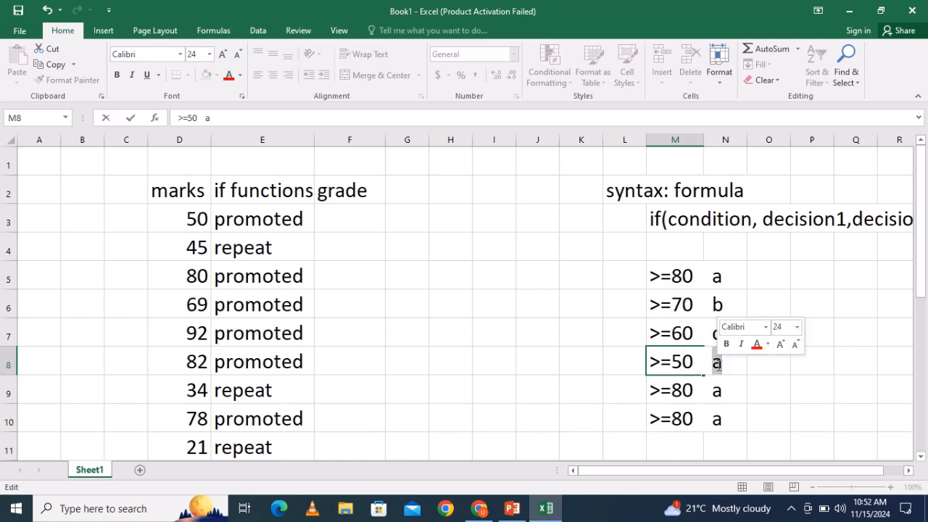
type("d")
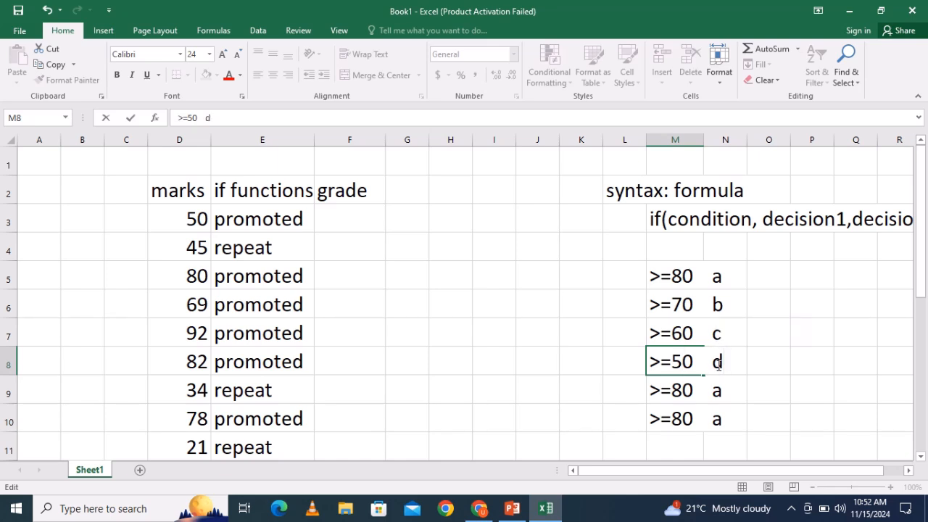
- Change the grading rule in M9 to >=40 with grade e
left_click(681, 392)
double_click(682, 391)
key("BackSpace")
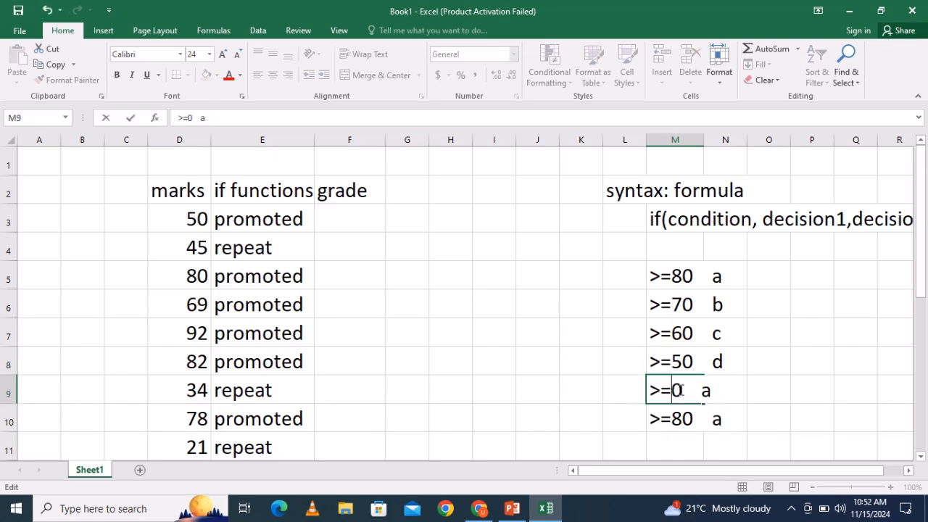
type("4")
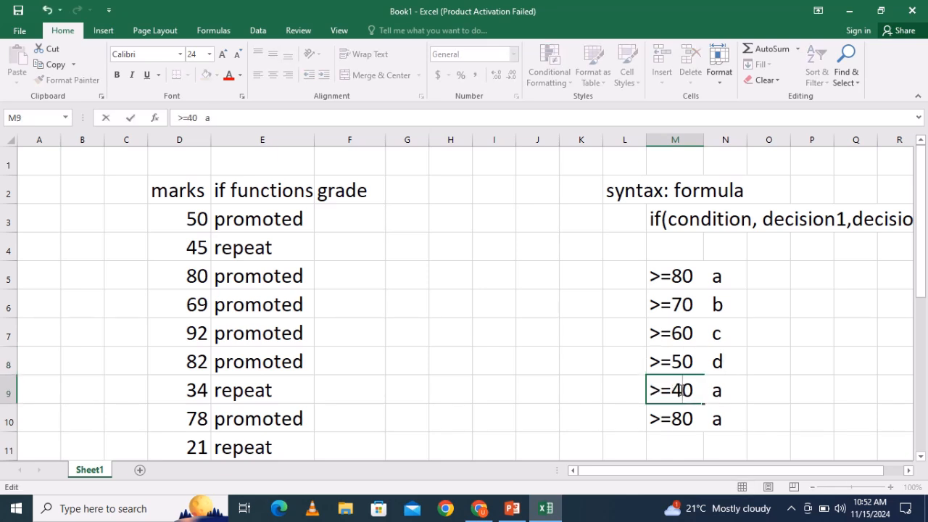
double_click(722, 391)
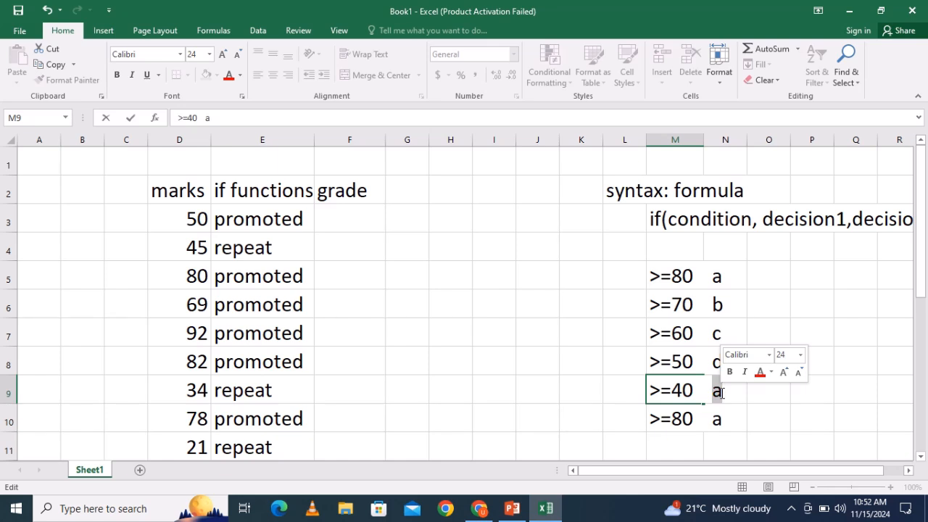
type("e")
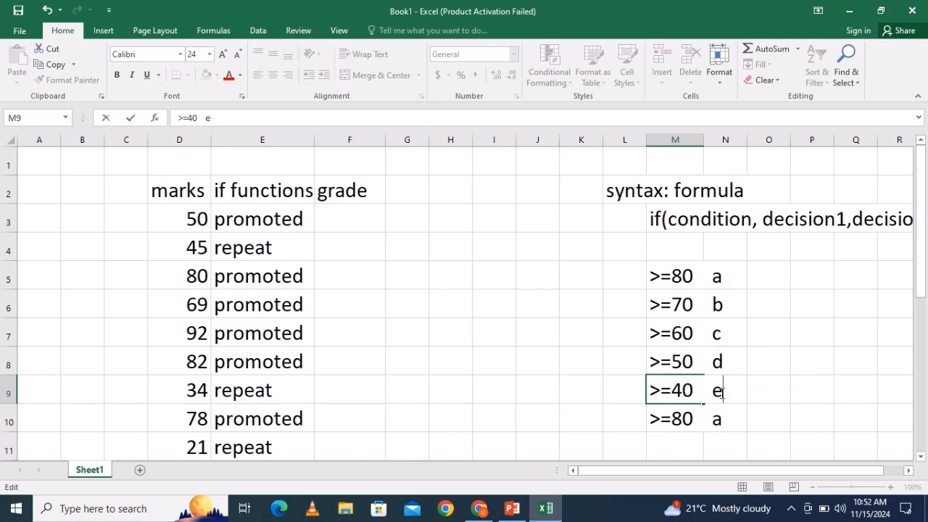
- Change the grading rule in M10 to >=30 with grade f
left_click(714, 421)
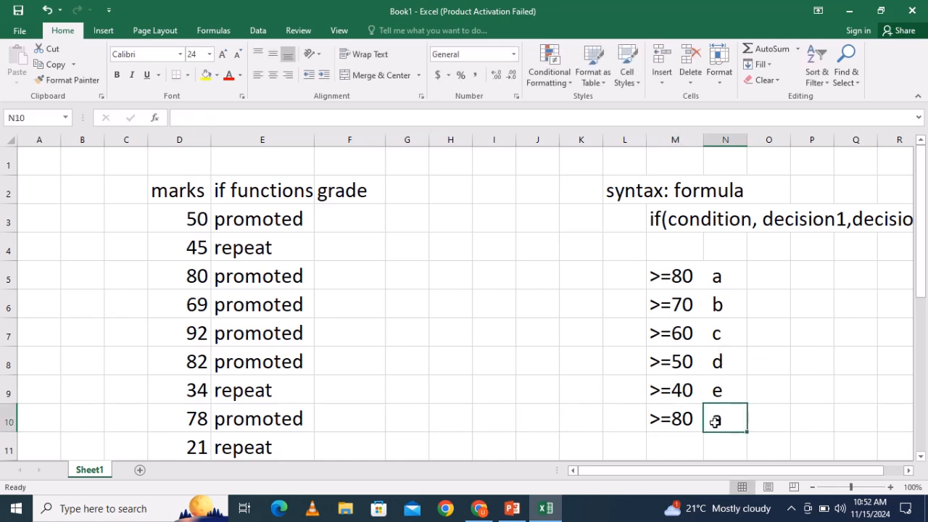
left_click(676, 419)
double_click(676, 419)
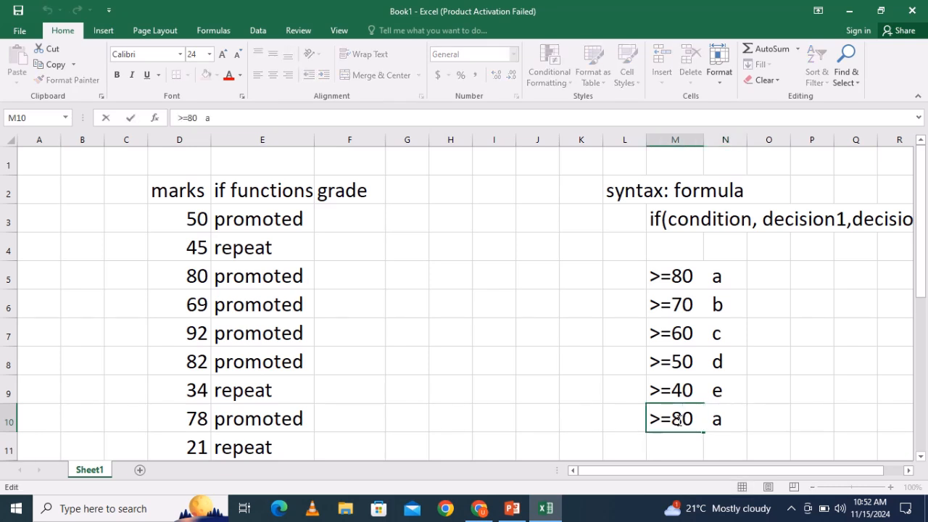
key("BackSpace")
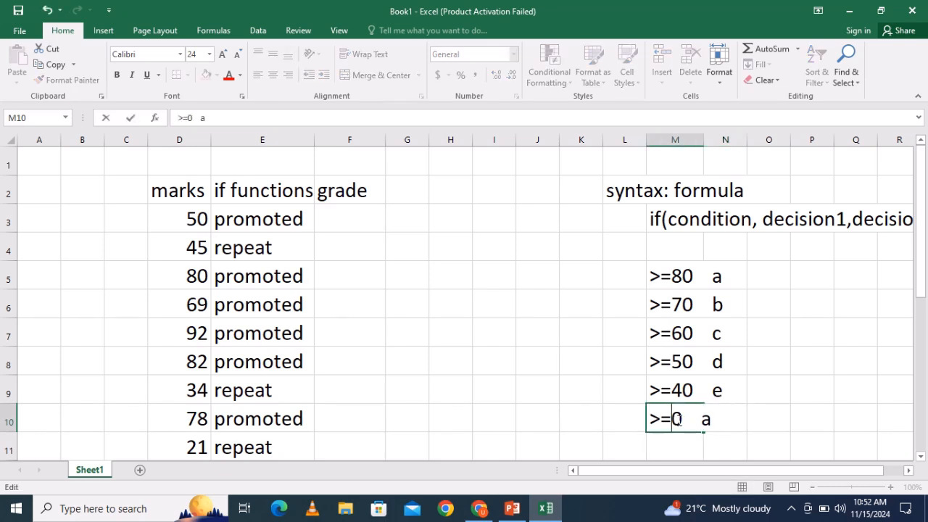
type("3")
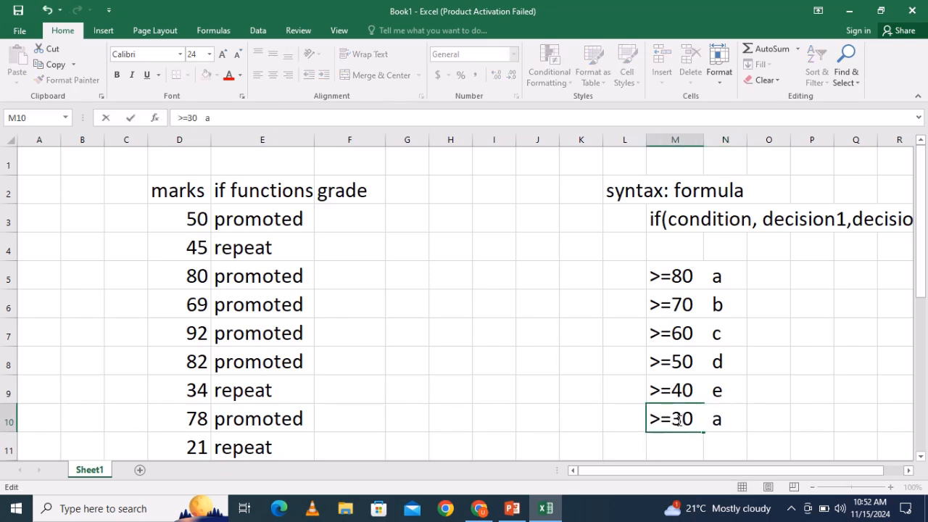
double_click(718, 420)
type("f")
- Enter below in M11 as the last condition of the grading scale
left_click(670, 447)
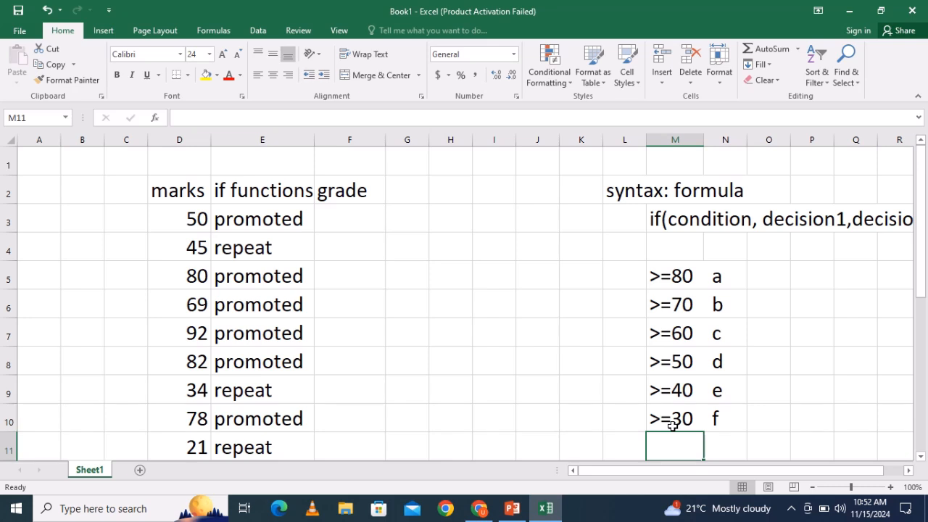
type(">=")
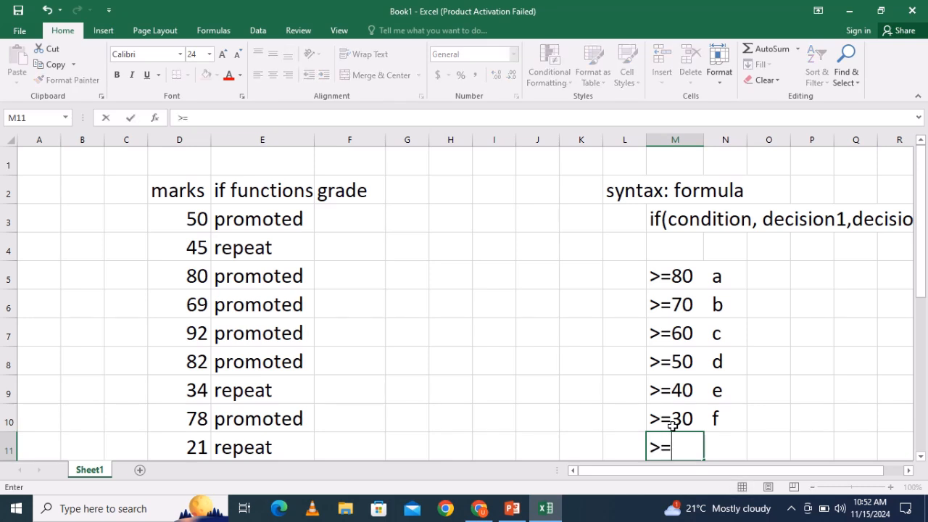
key("BackSpace")
key("BackSpace")
type("below")
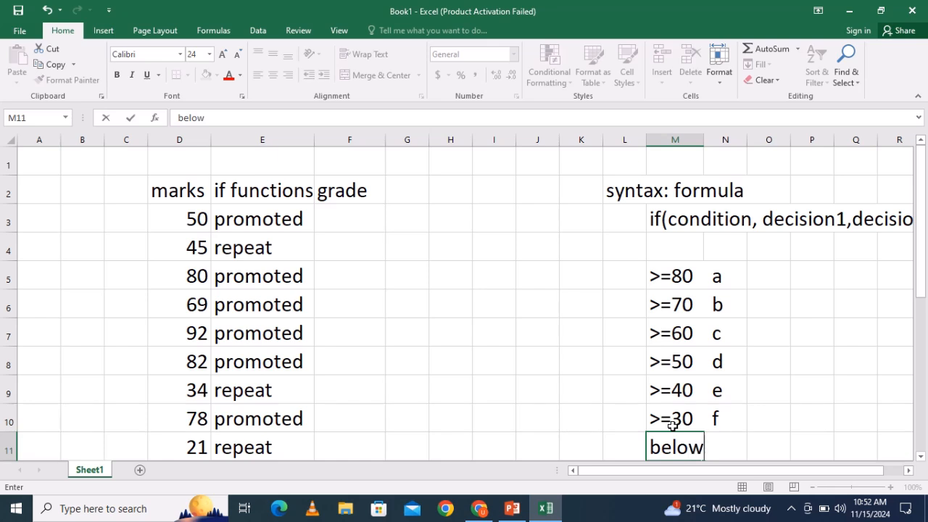
key("F2")
- Enter grade s in N10 beside the >=30 rule and grade f in N11 beside below
left_click(724, 419)
key("BackSpace")
type("s")
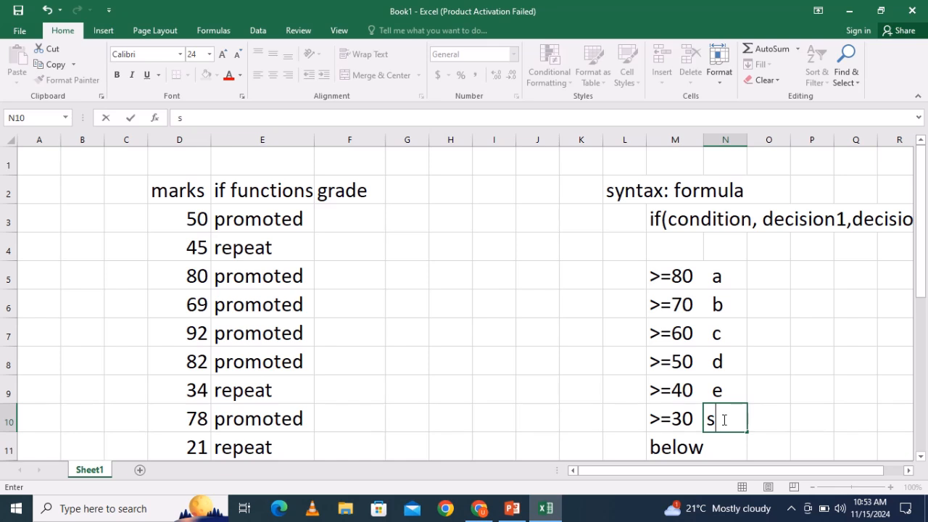
left_click(725, 450)
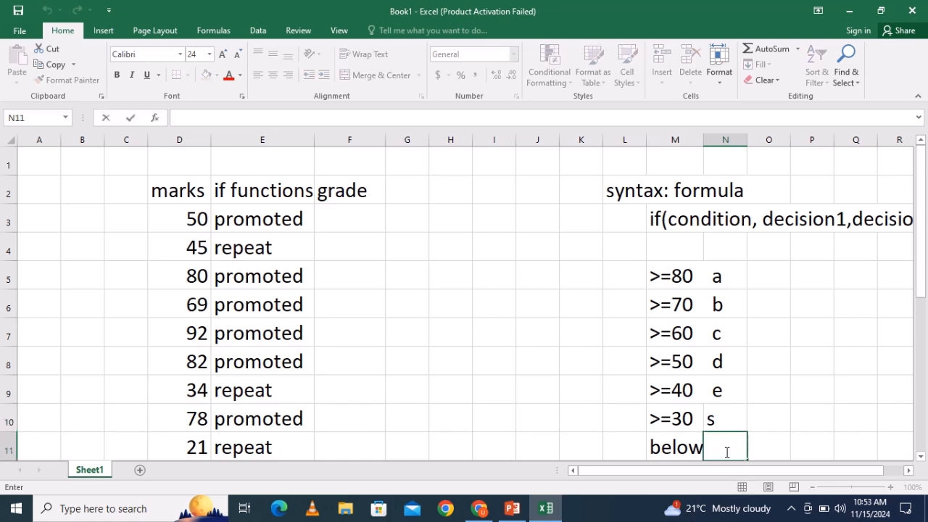
type("f")
left_click(785, 445)
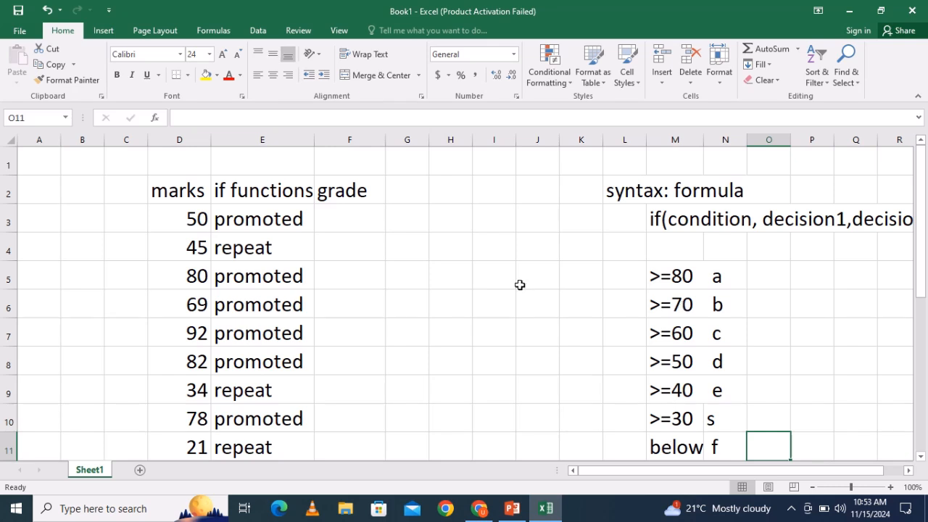
- Fill the whole if functions column E with a blue background
left_click(261, 140)
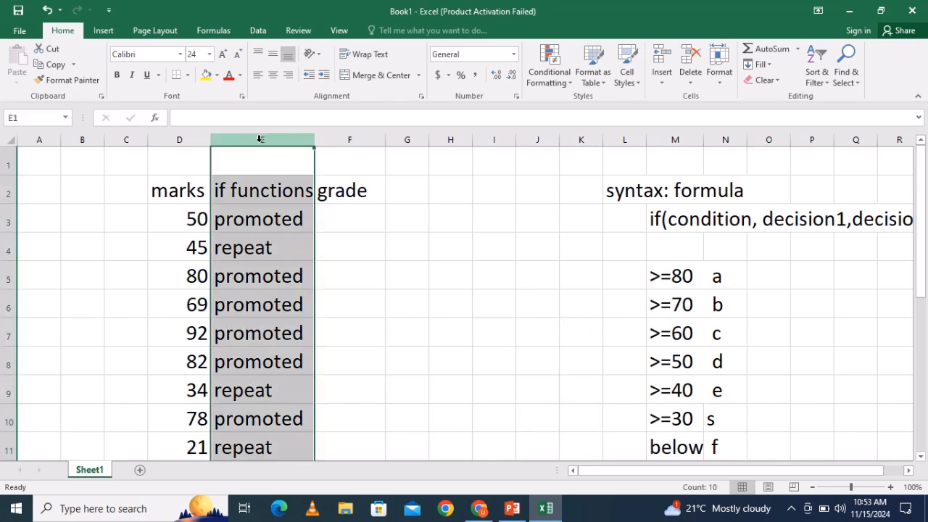
left_click(216, 76)
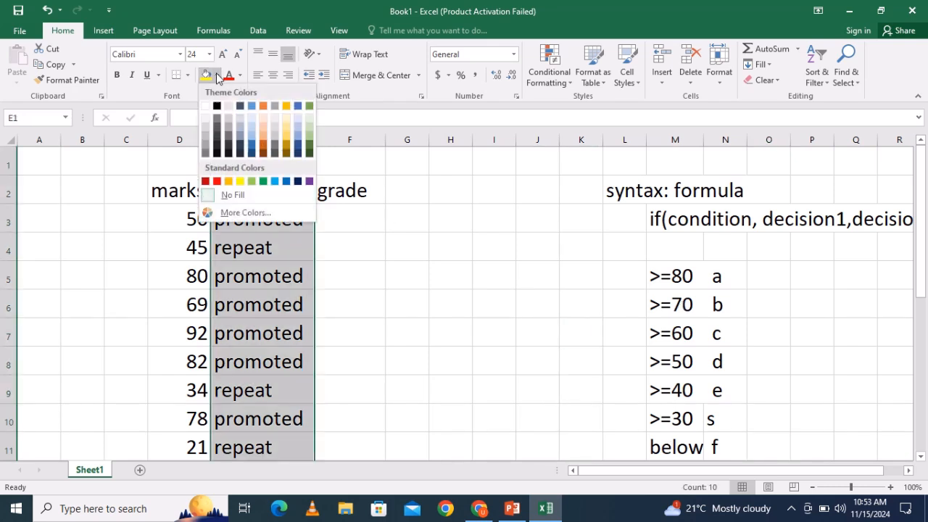
left_click(252, 105)
left_click(359, 281)
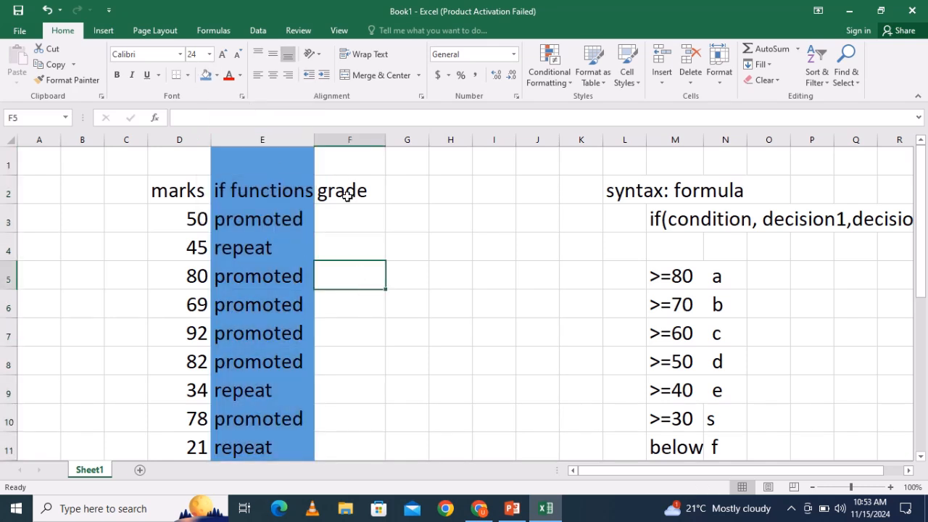
- Begin an IF formula in F3 under grade that returns "A" when D3>=80, leaving it open for the false value
left_click(349, 197)
left_click(335, 220)
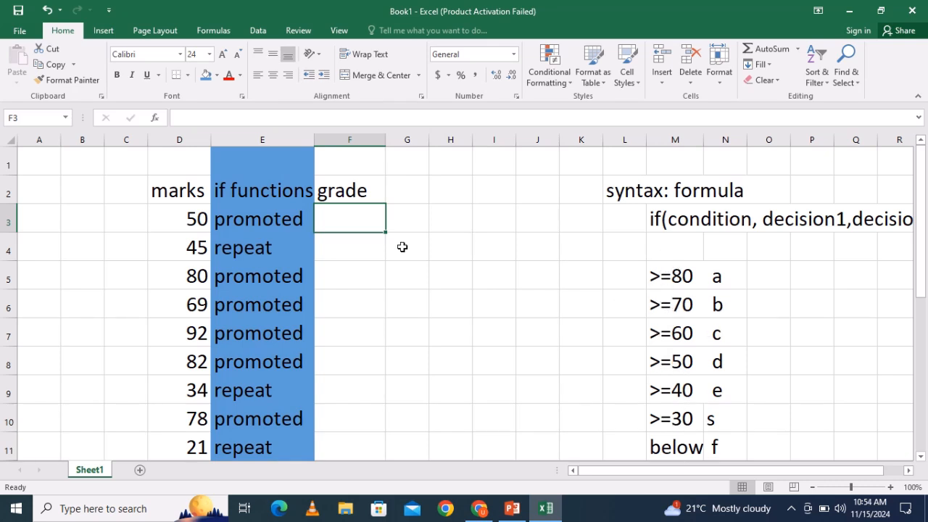
type("=")
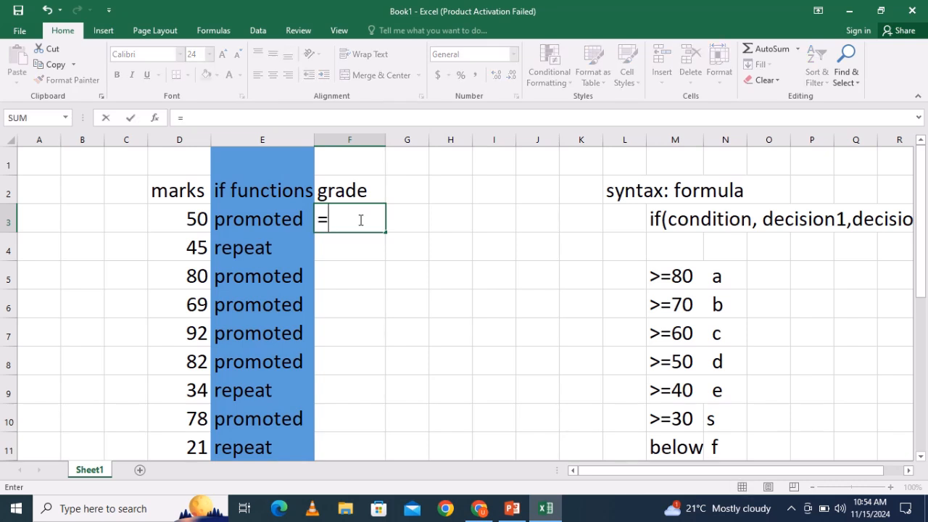
type("if")
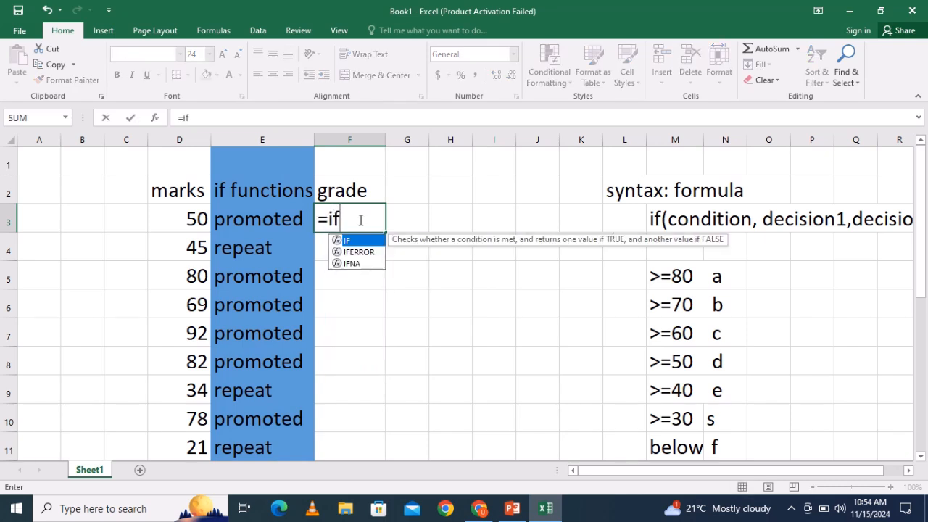
type("(")
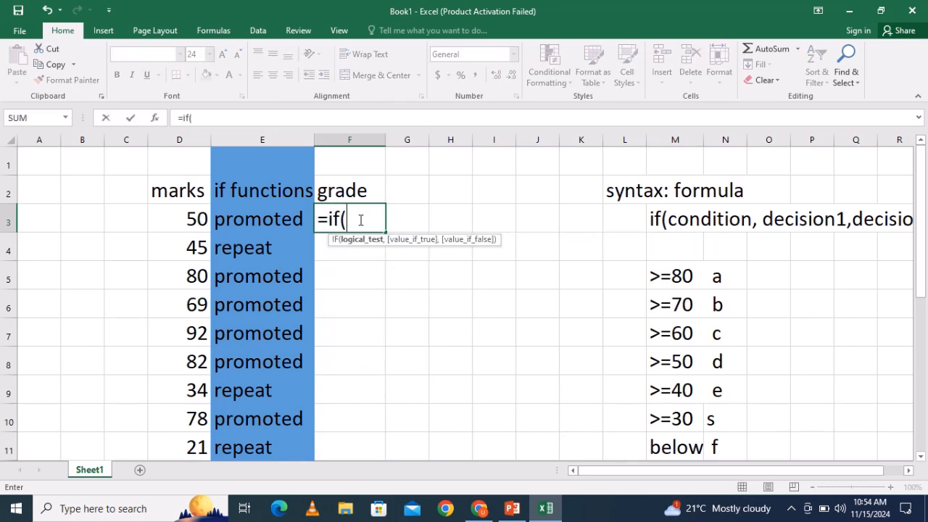
left_click(192, 219)
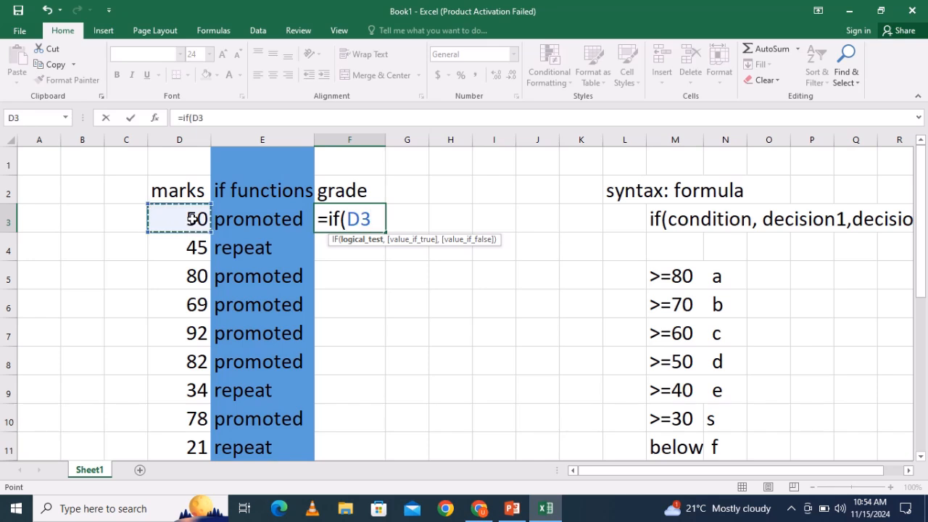
type(">=")
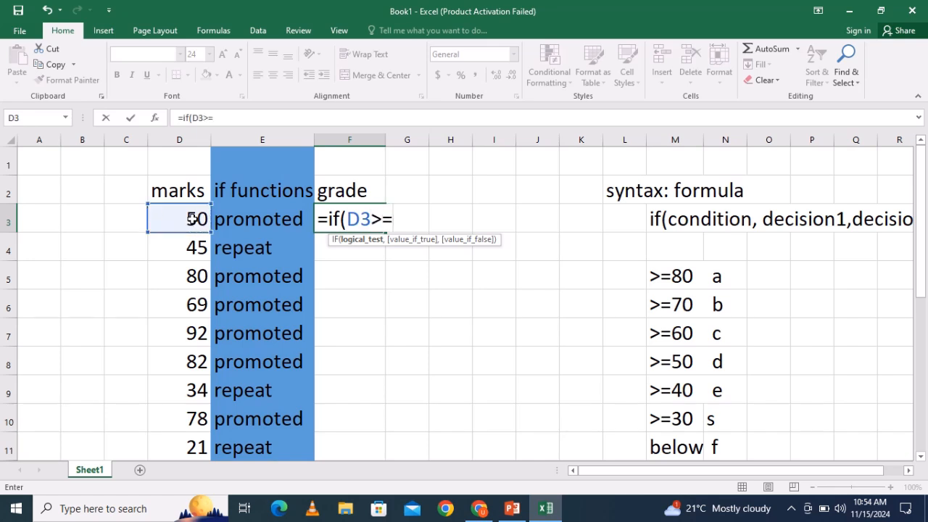
type("80,")
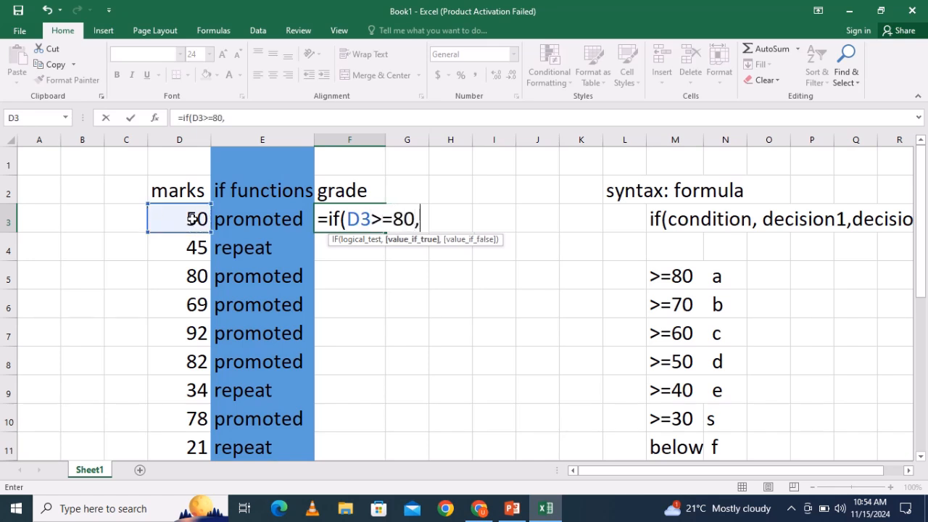
type("\"A\",")
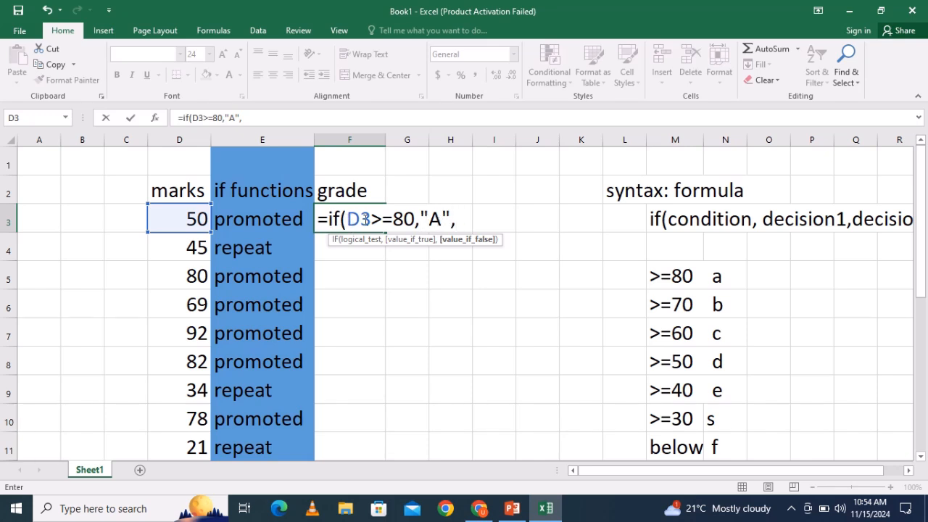
- Nest a second IF as the false value in F3's formula, returning "B" when D3>=70, and leave it open for further conditions
type("if")
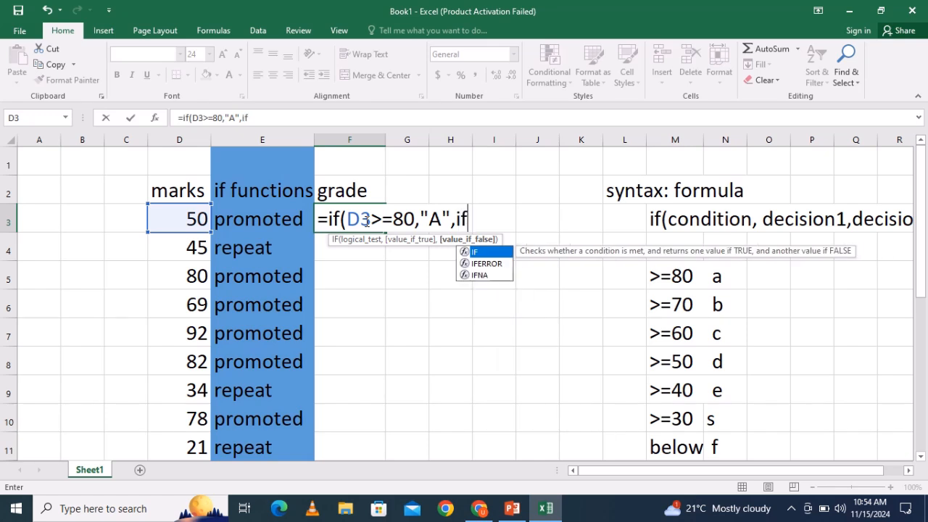
type("(")
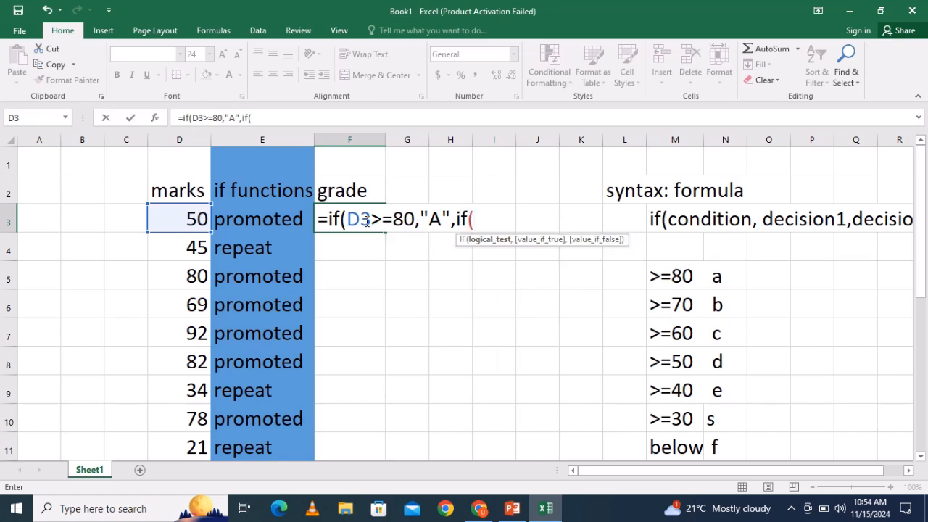
left_click(191, 221)
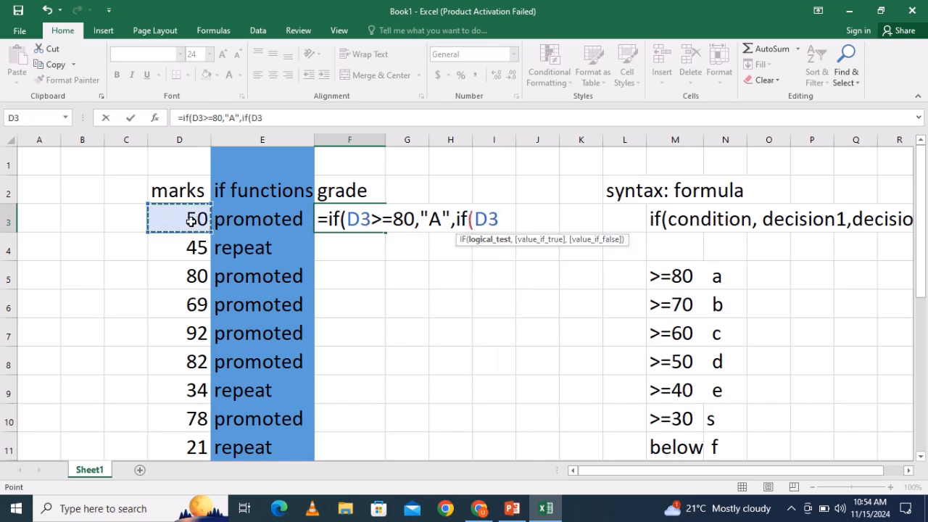
type(">=7")
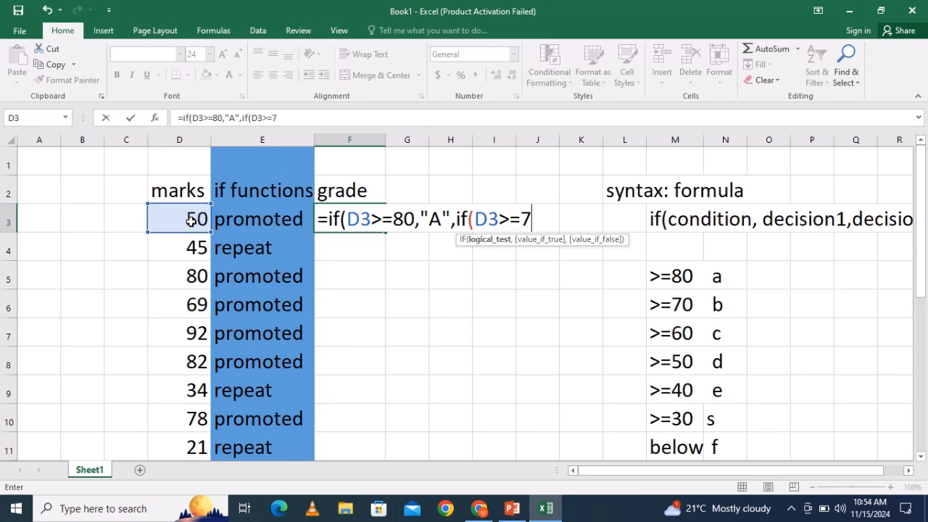
type("0,")
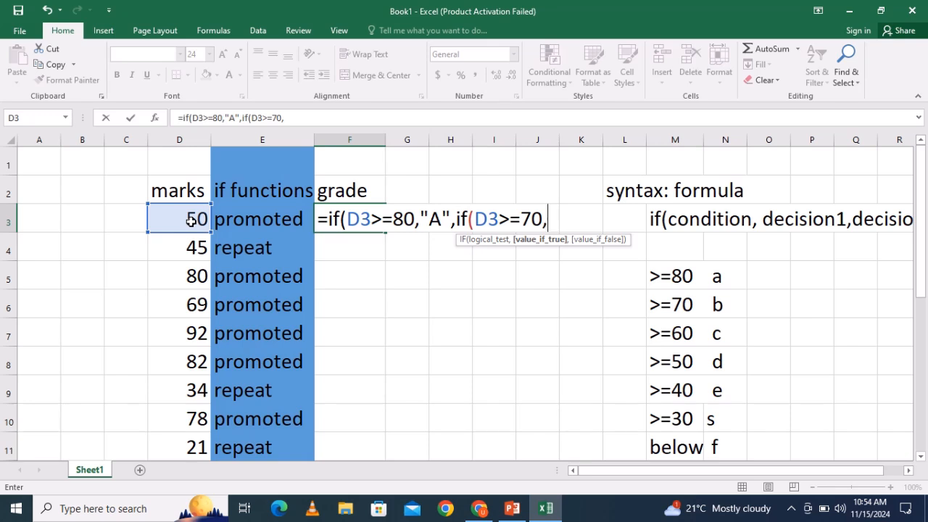
type("\"B\",")
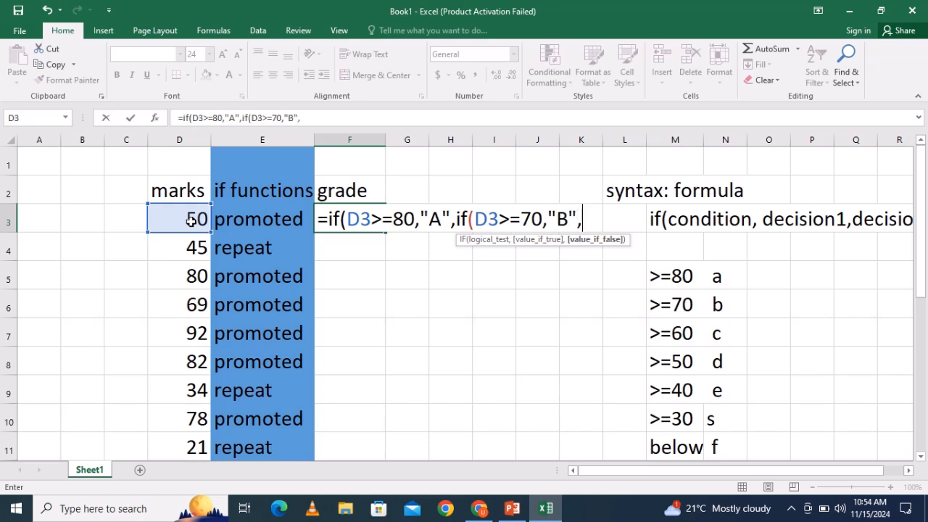
- Nest a third IF as the false value in F3's formula, returning "C" when D3>=60
type("if(")
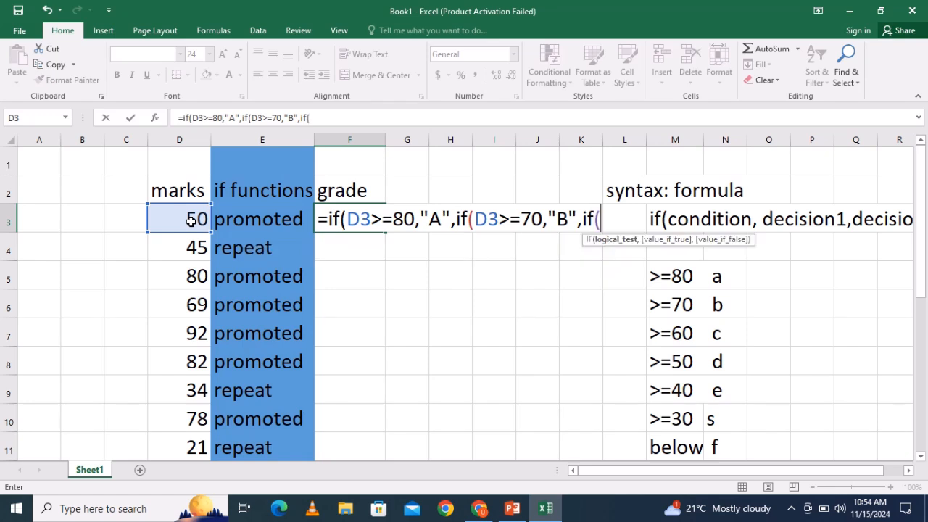
left_click(190, 221)
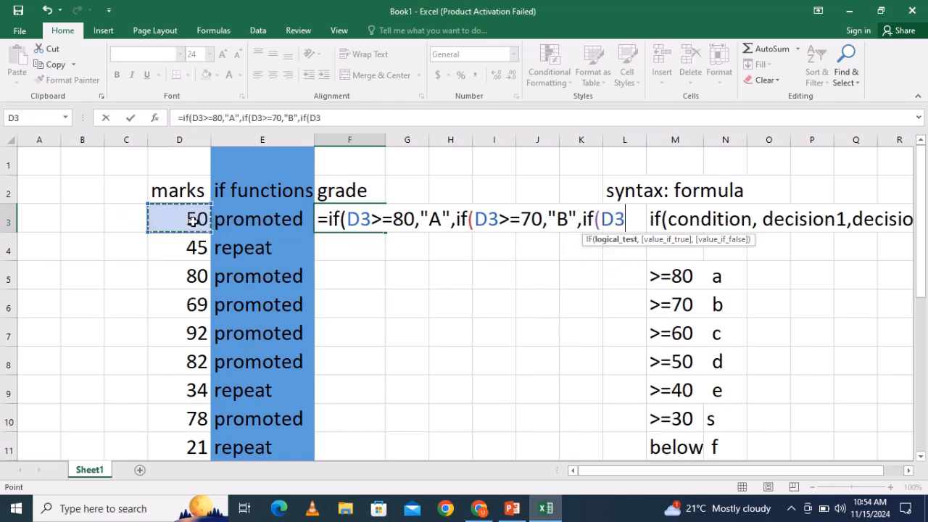
type(">")
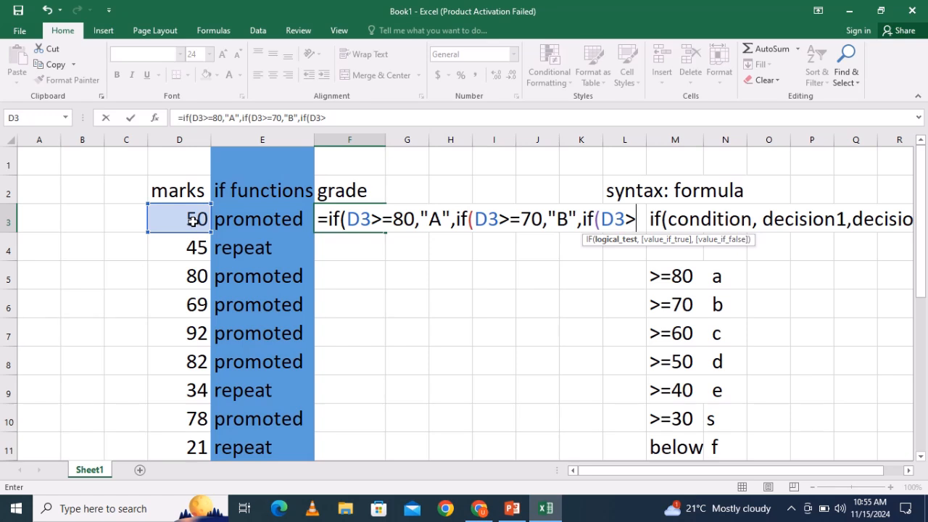
type("=")
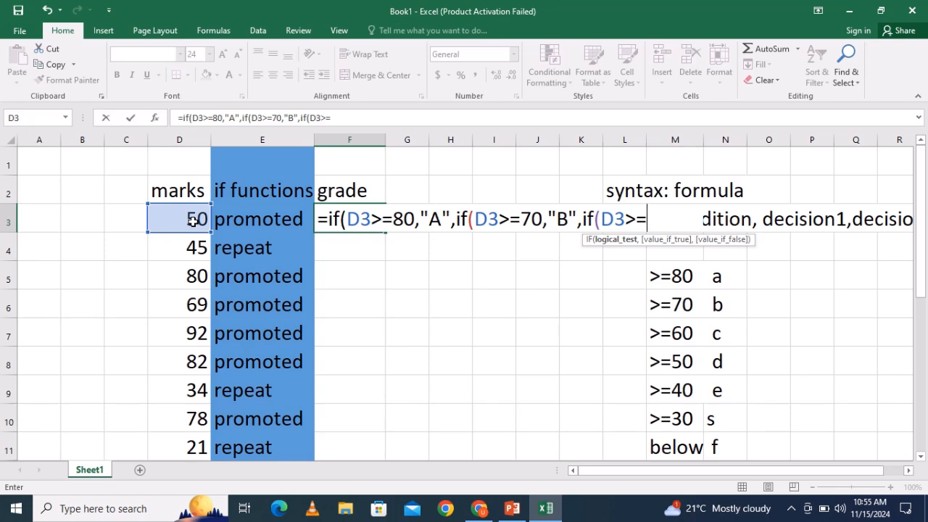
type("60,\"c")
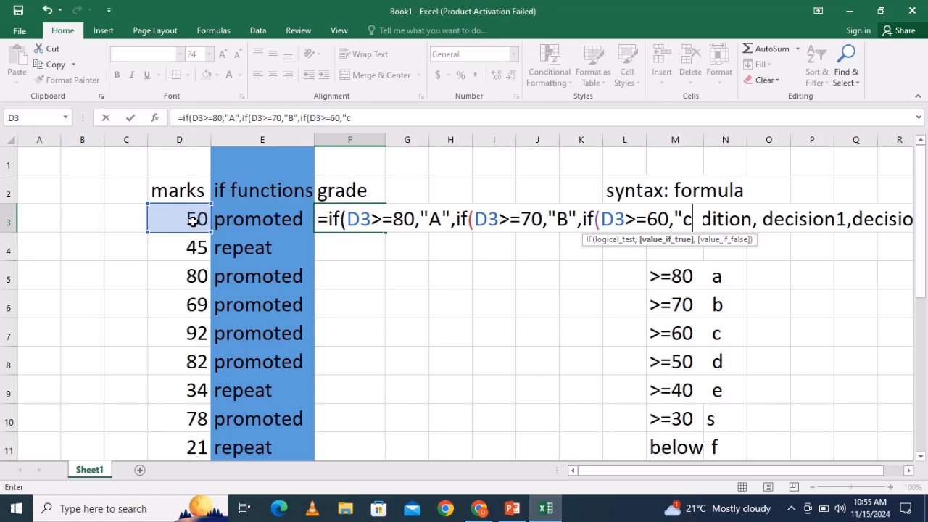
key("BackSpace")
type("C\"")
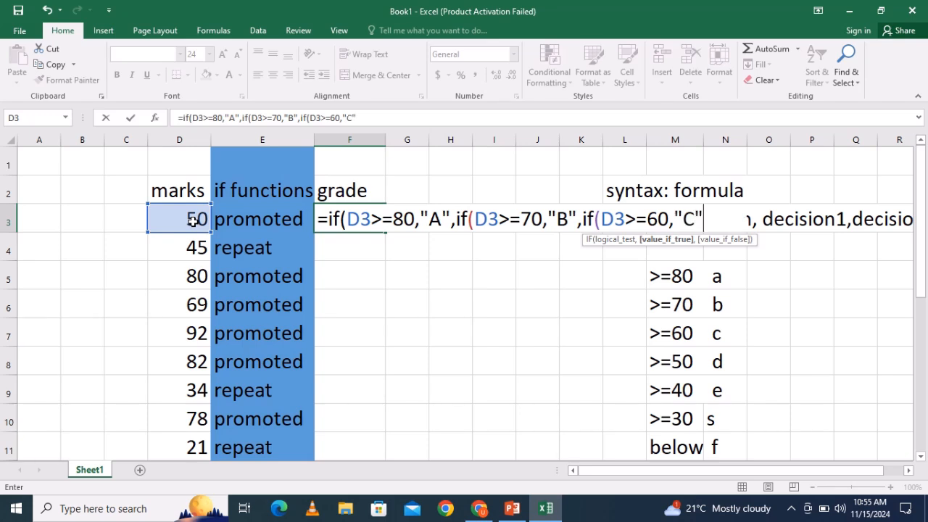
- Nest a fourth IF as the next false value in F3's formula, returning "D" when D3>=50
type(",i")
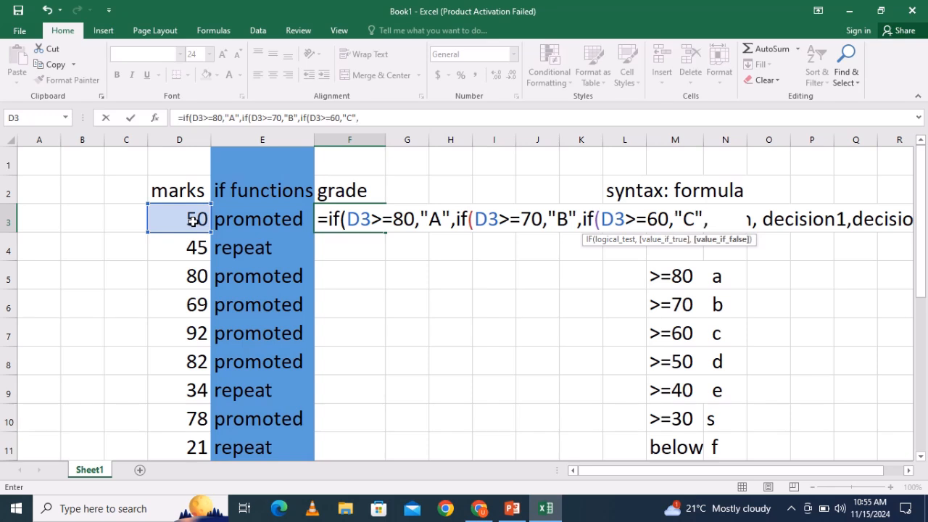
type("f(")
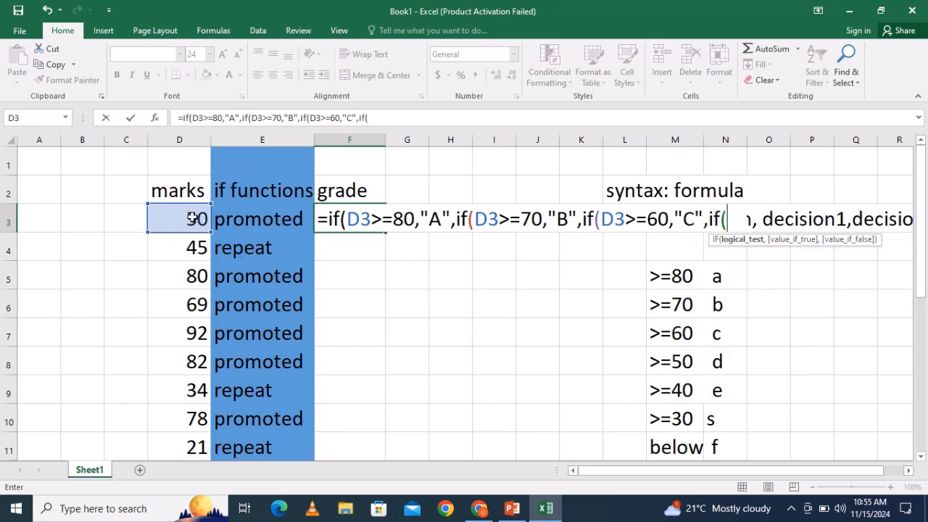
left_click(192, 218)
type(">=")
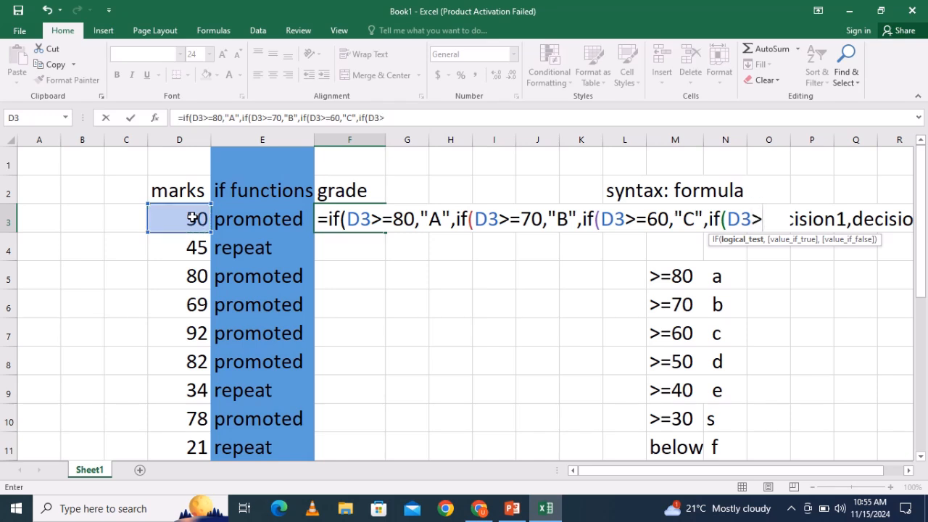
type("50")
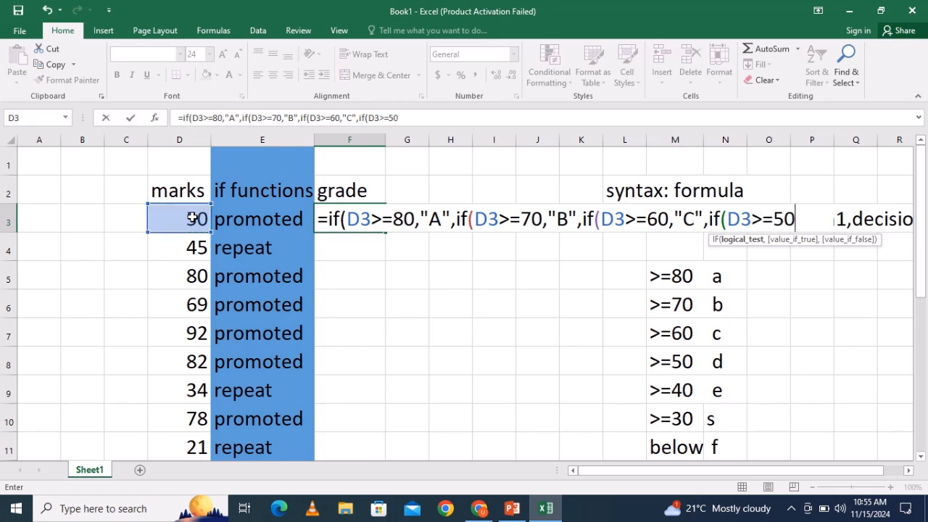
type(",")
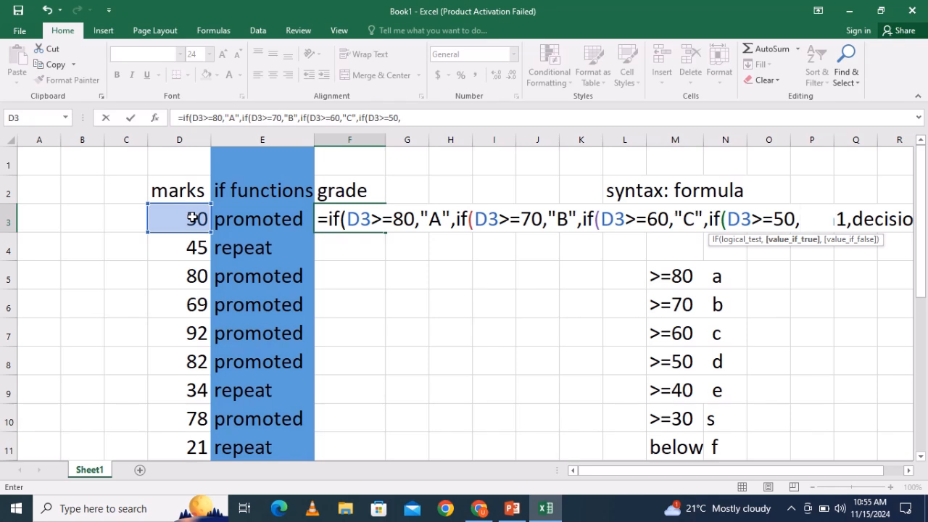
type("\"")
type("D")
type("\"")
- Nest a fifth IF in F3's formula, returning "E" when D3>=40, and leave it open for the false value
type(",if")
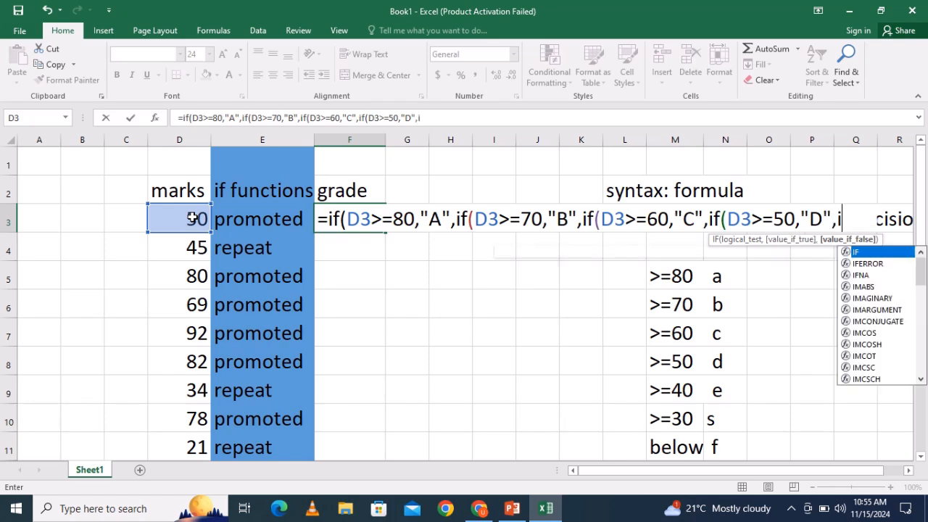
type("(")
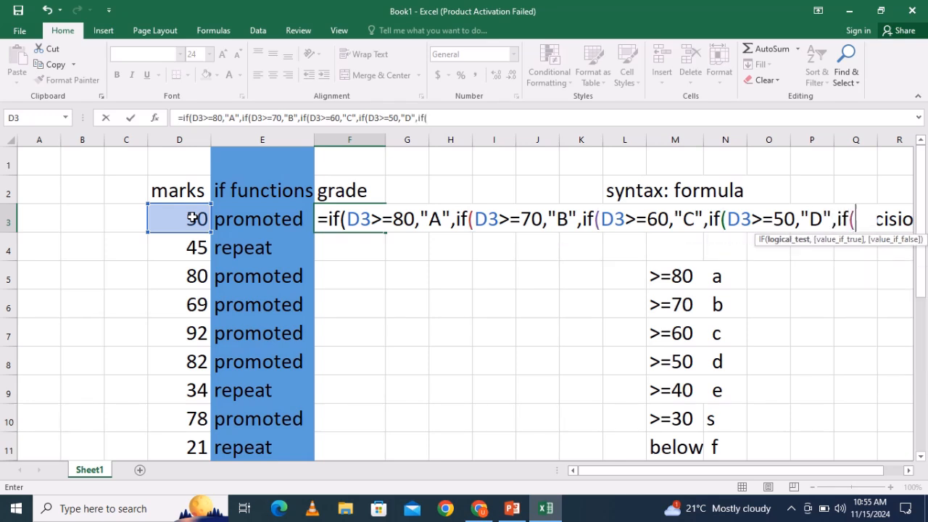
left_click(184, 219)
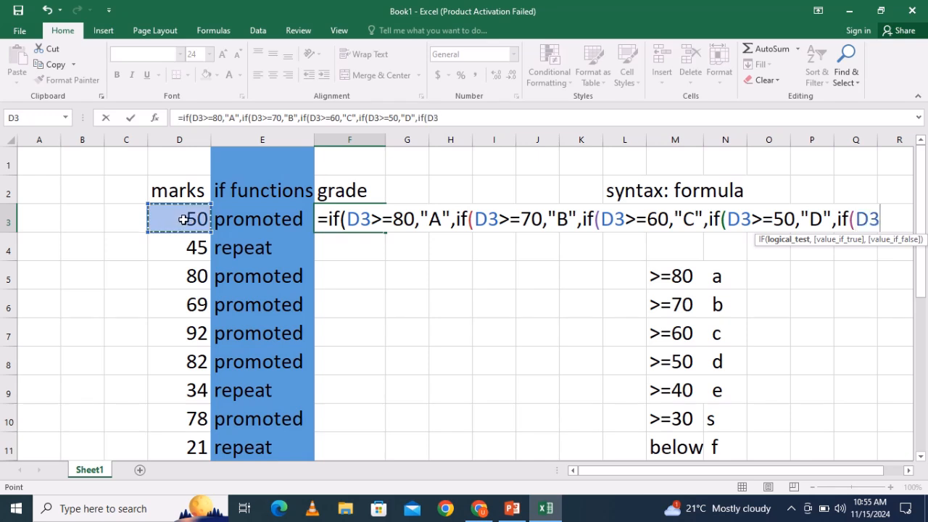
type(">=")
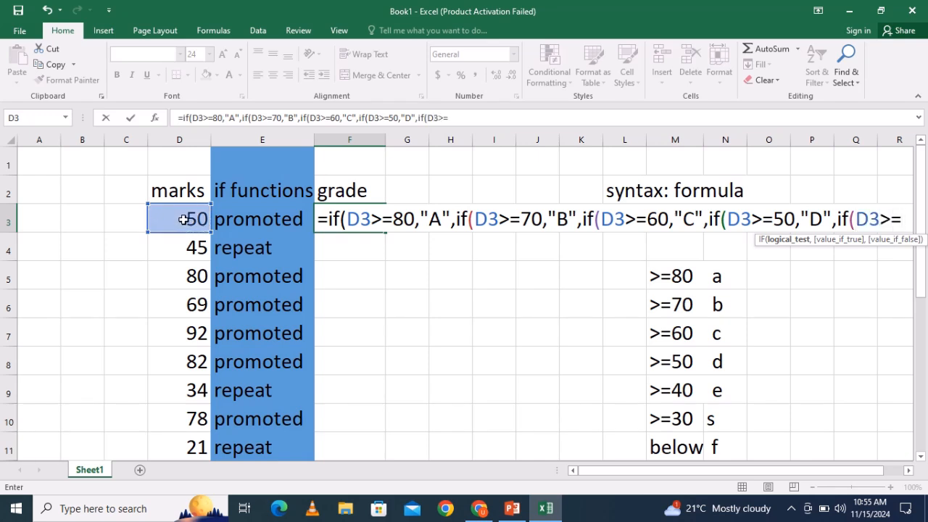
type("40")
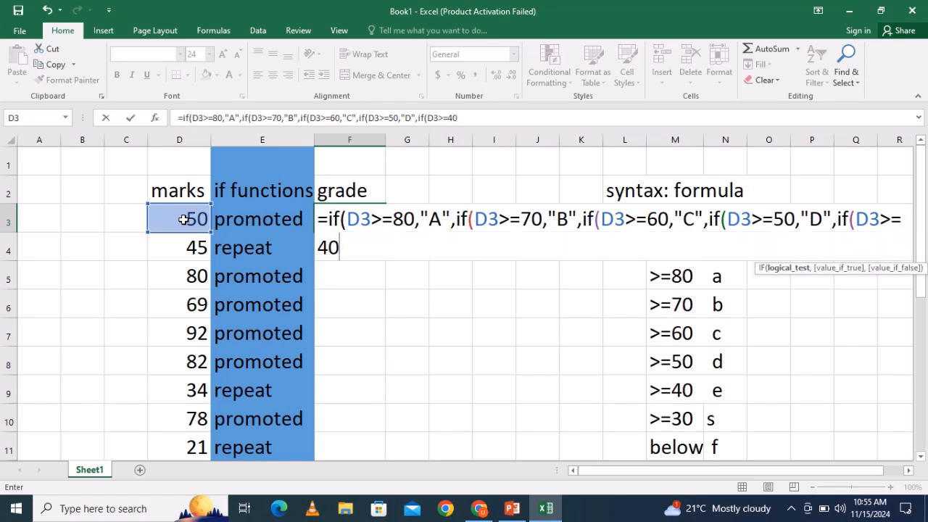
type(",")
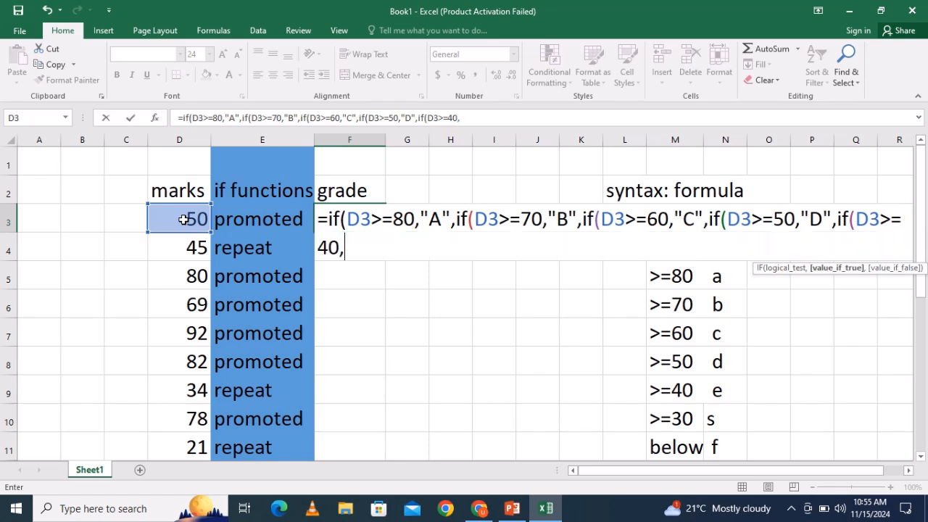
type("\"E\",")
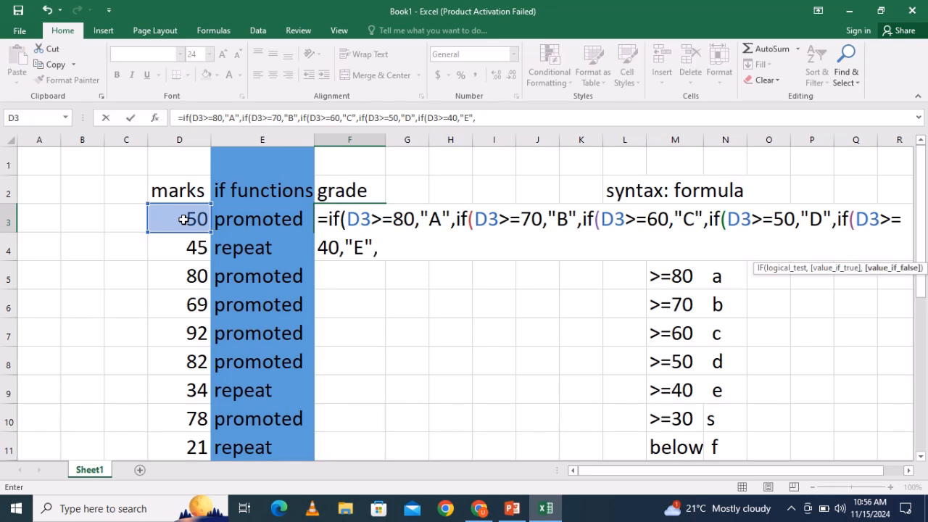
- Nest a sixth IF in F3's formula, returning "S" when D3>=30, and leave it open for the false value
type("if")
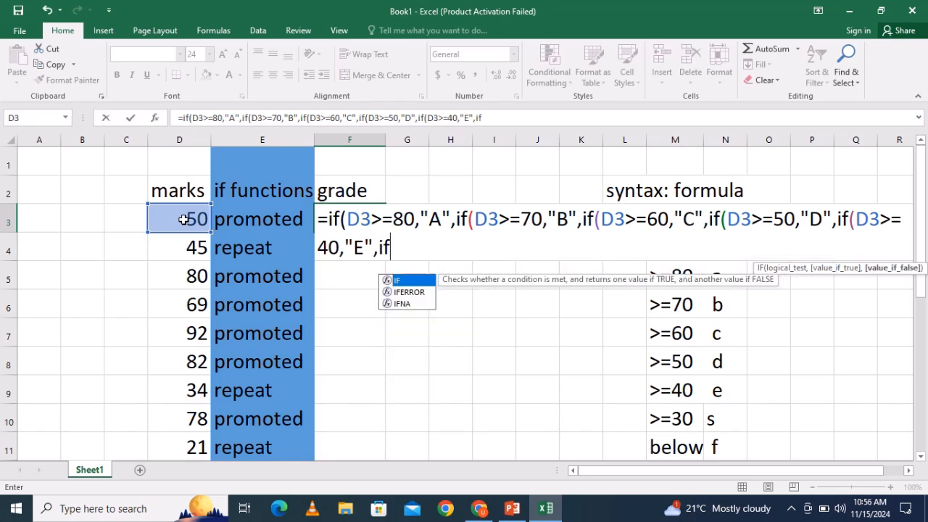
type("(")
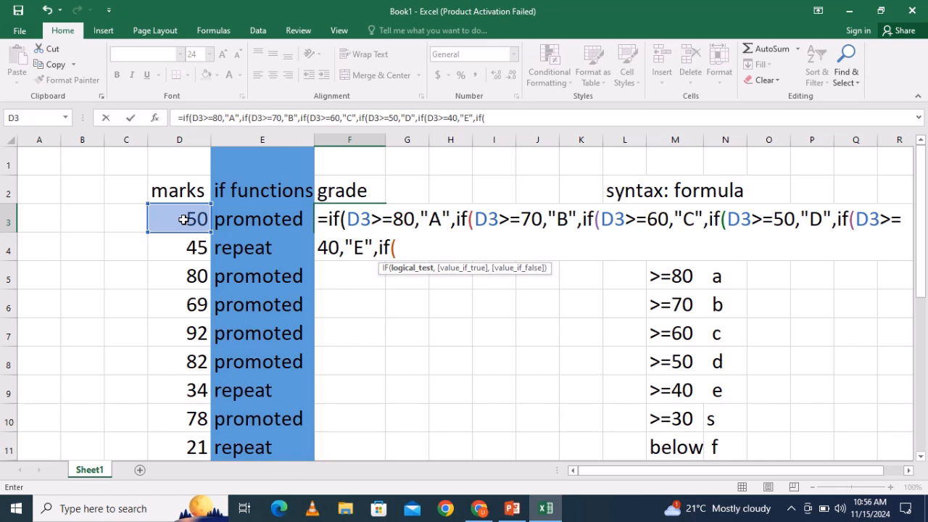
left_click(183, 220)
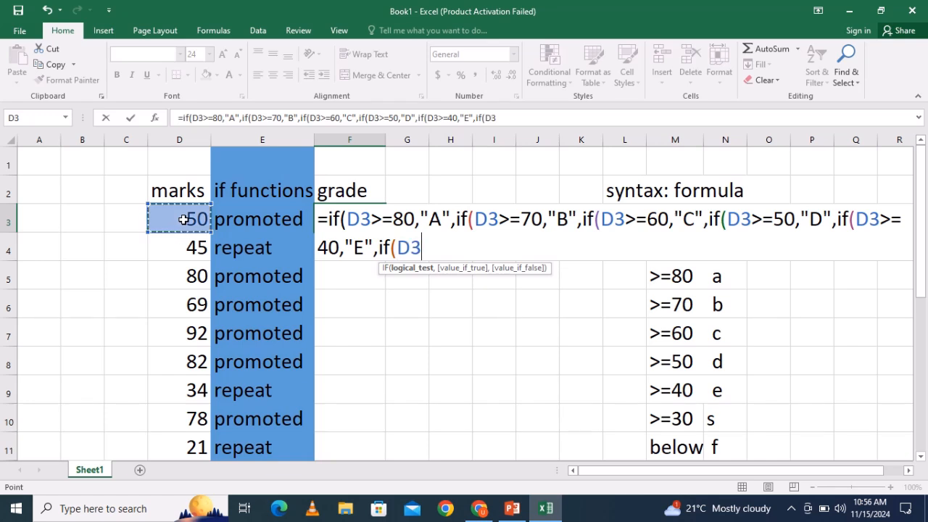
type(">")
type("=30")
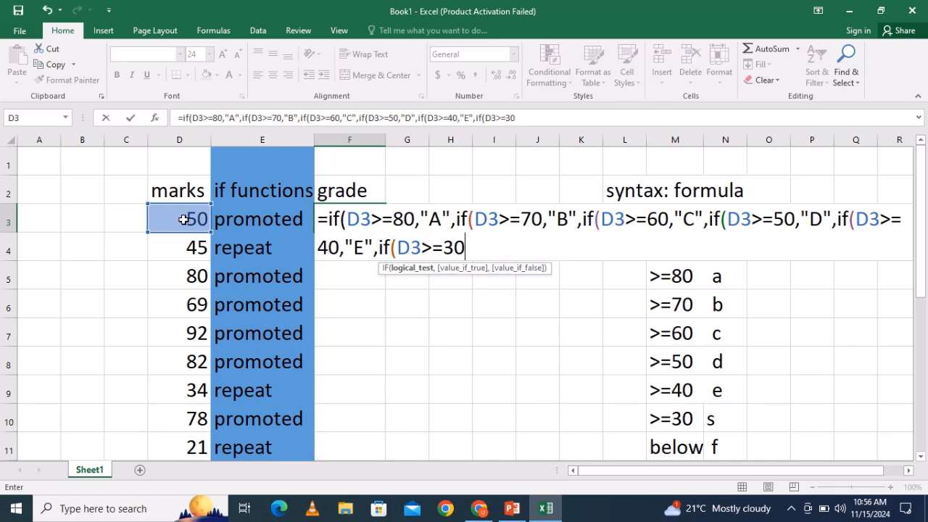
type(",\"")
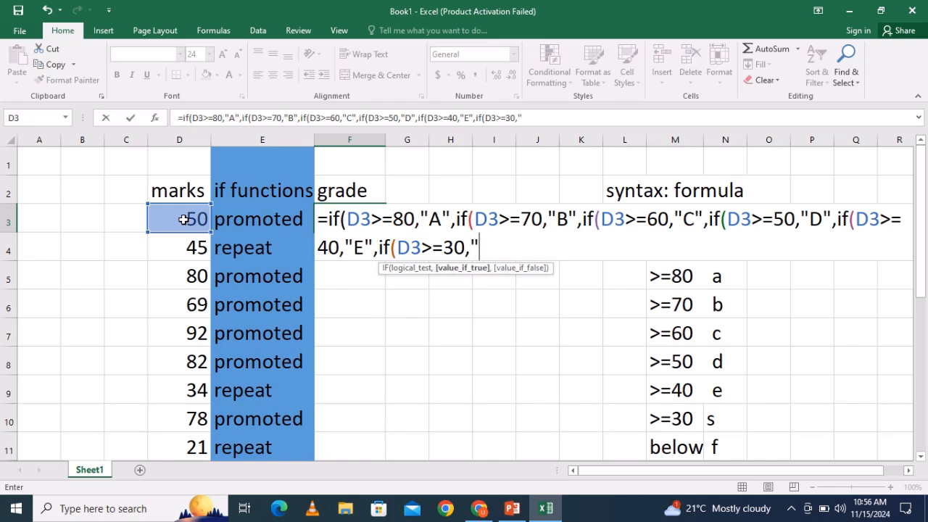
type("s")
key("BackSpace")
type("S\",")
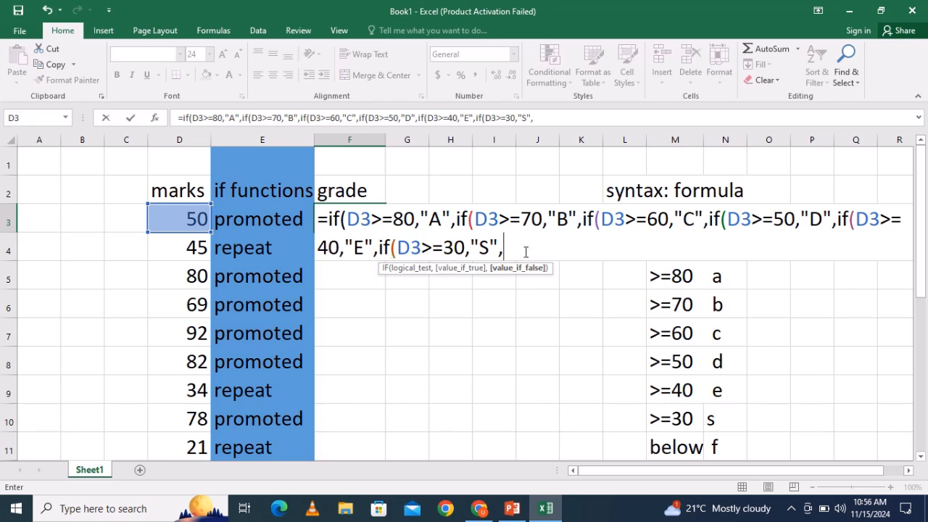
- Add "F" as the final false value with one closing parenthesis, and try to enter the formula, declining the proposed correction
type("\"")
type("F\"")
type(")")
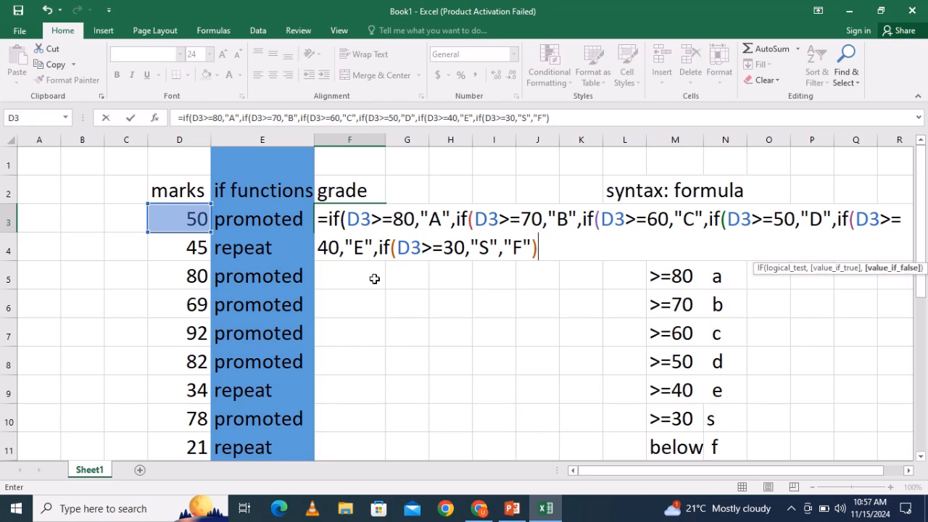
key("Return")
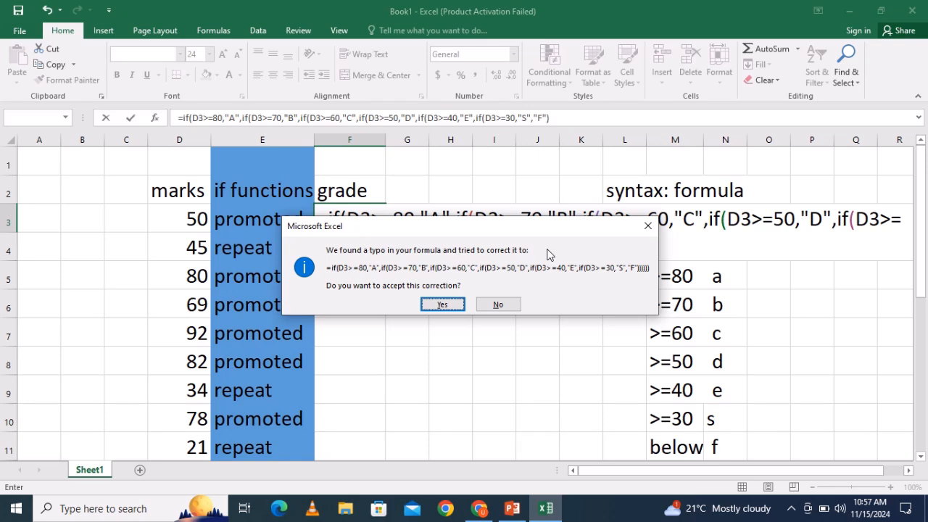
left_click(648, 227)
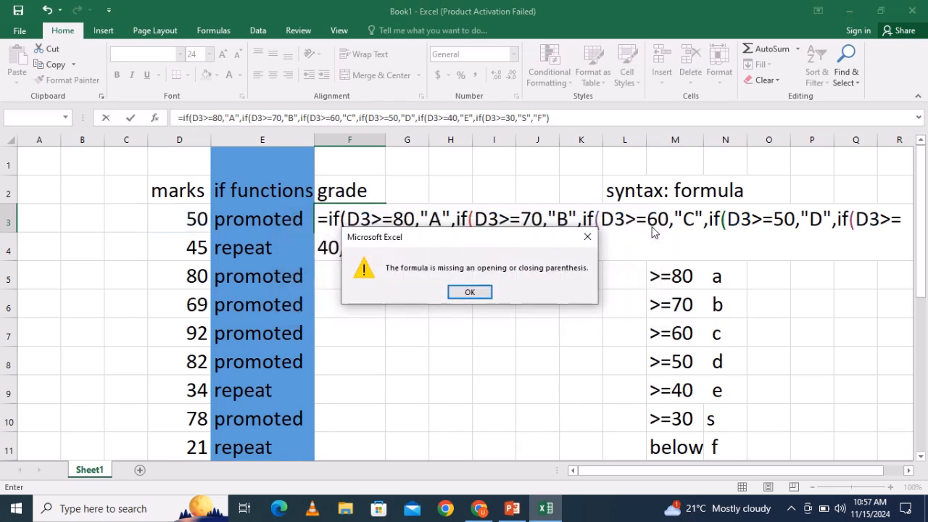
left_click(587, 239)
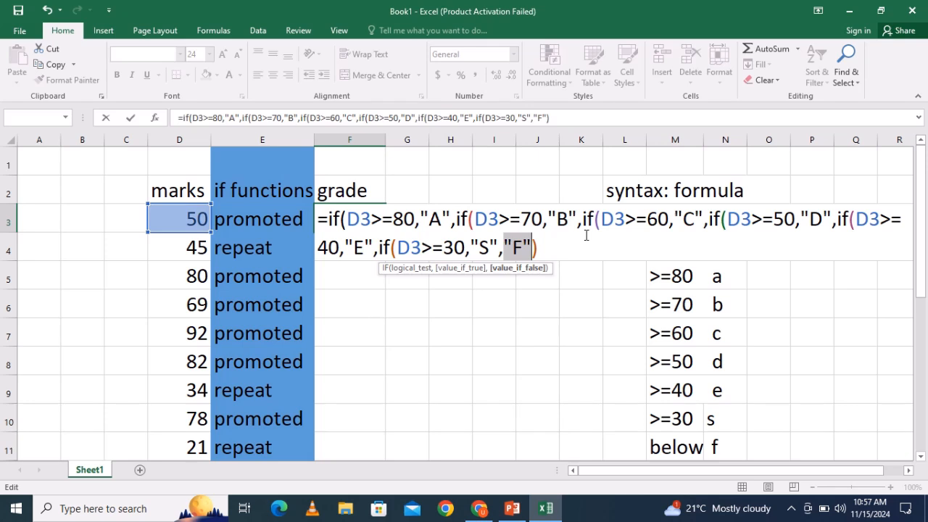
- Add the missing closing parentheses so F3's formula ends with six, one per nested IF, and enter it
left_click(540, 247)
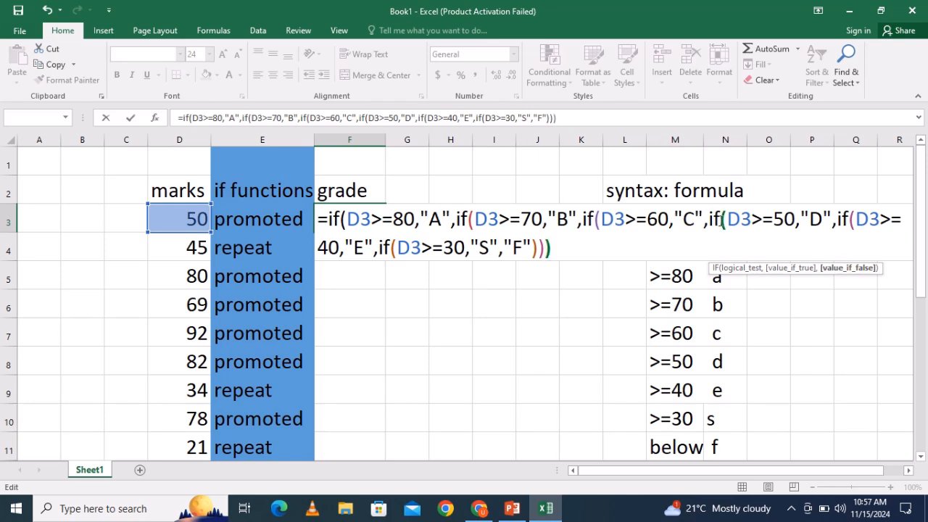
type(")")
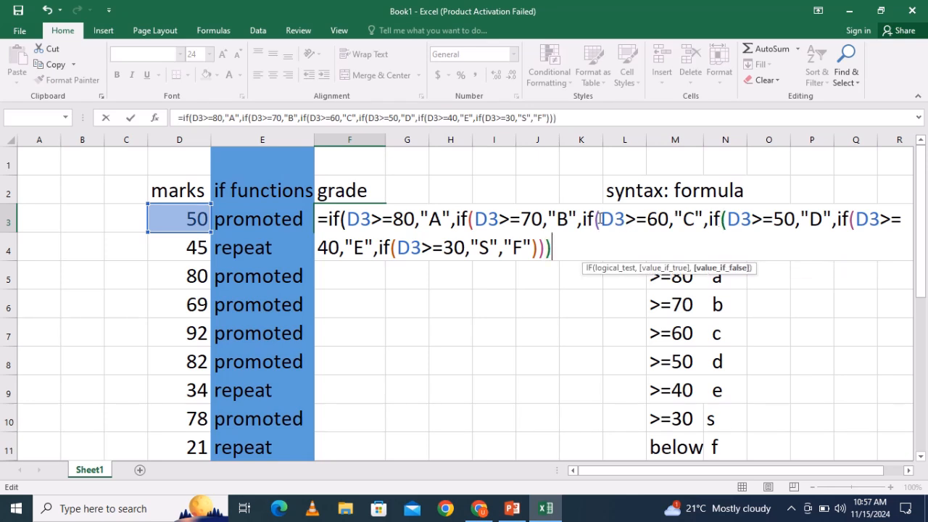
type(")")
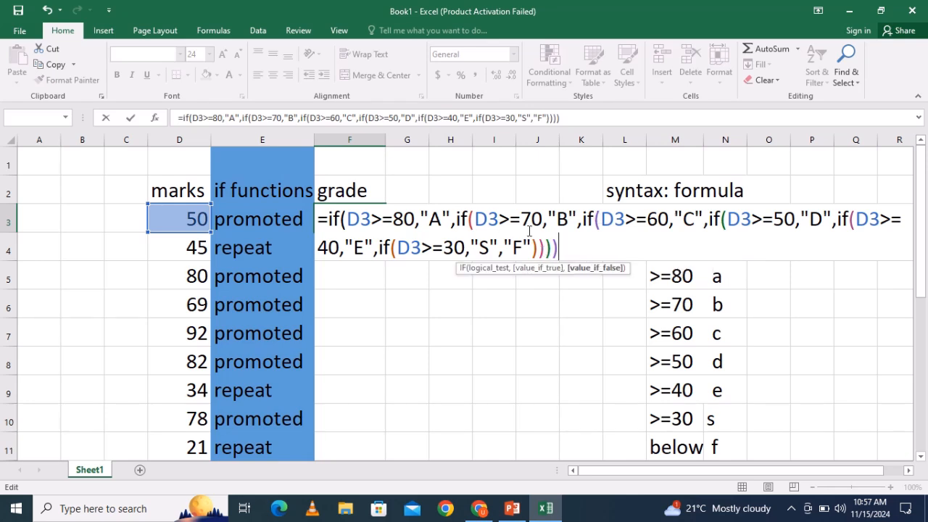
type("))")
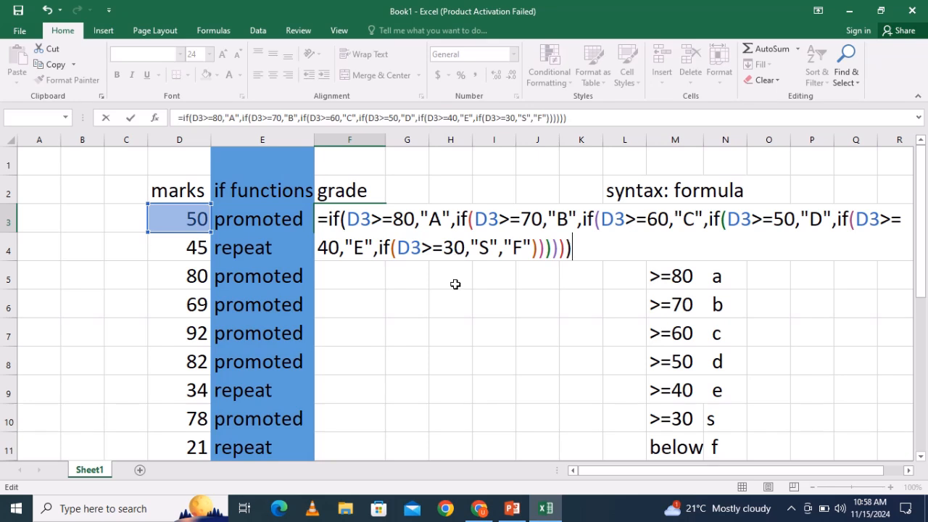
key("Return")
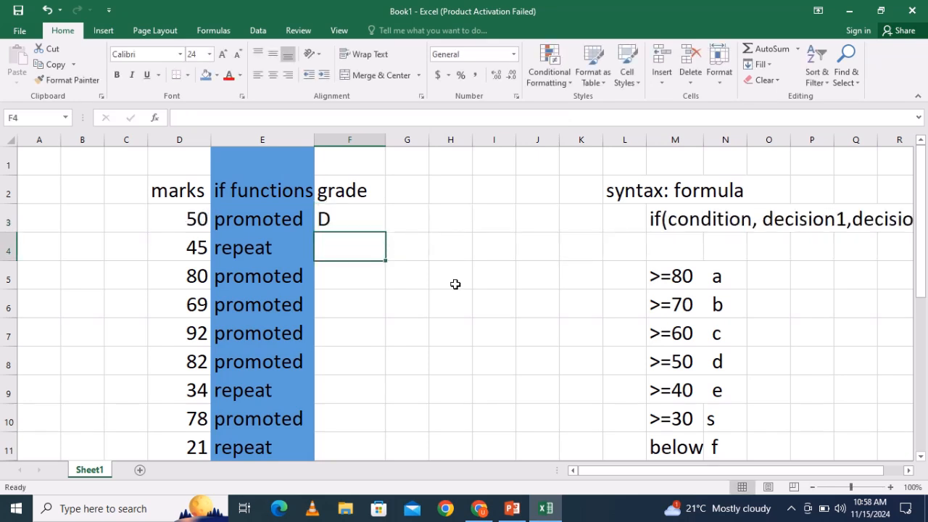
- Check the nested IF formula in F3 without altering it, and fill it down the grade column through F11
left_click(347, 218)
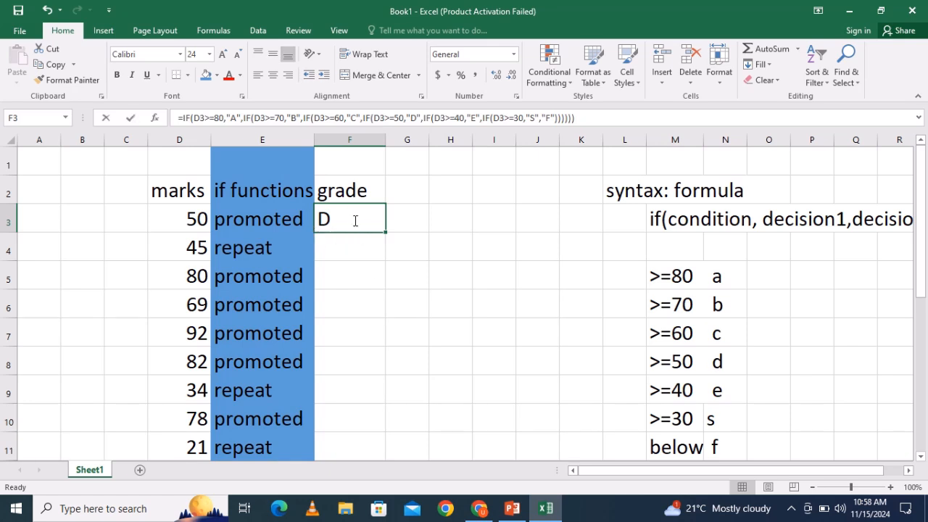
double_click(354, 220)
left_click(589, 250)
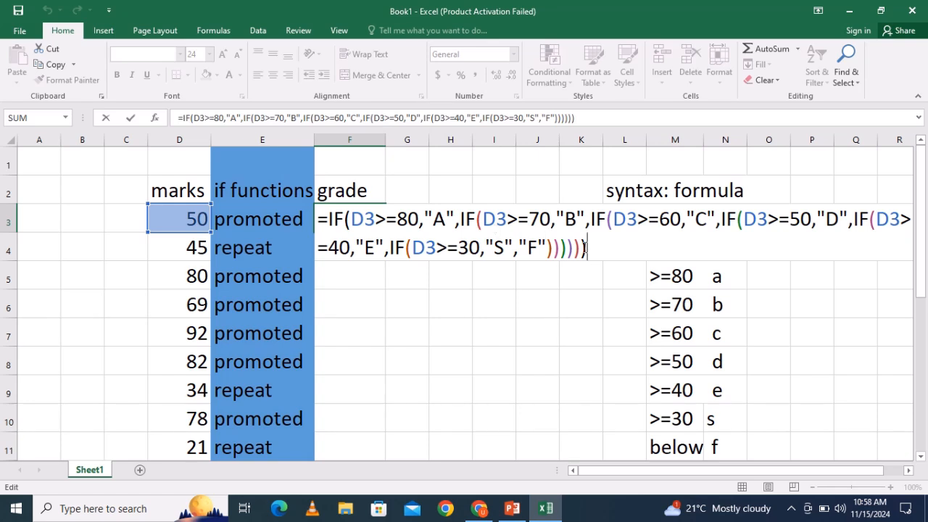
key("Return")
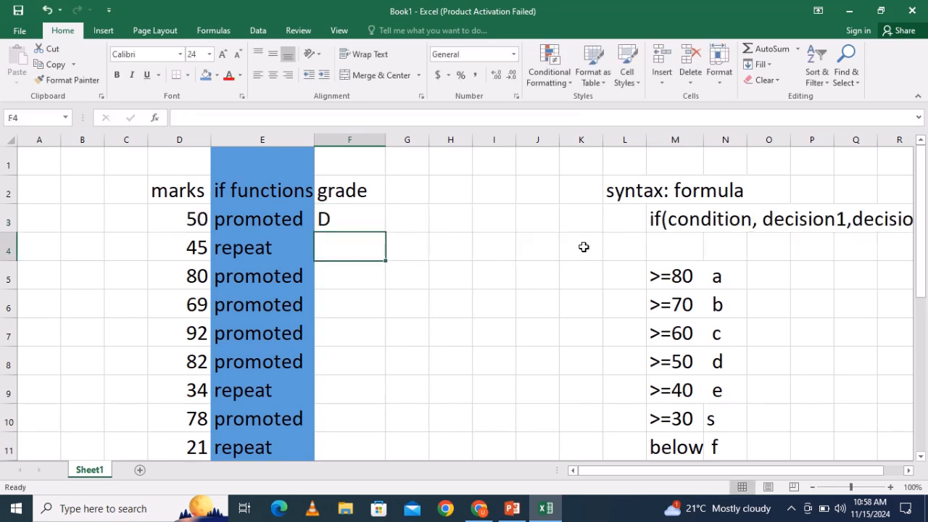
left_click(351, 221)
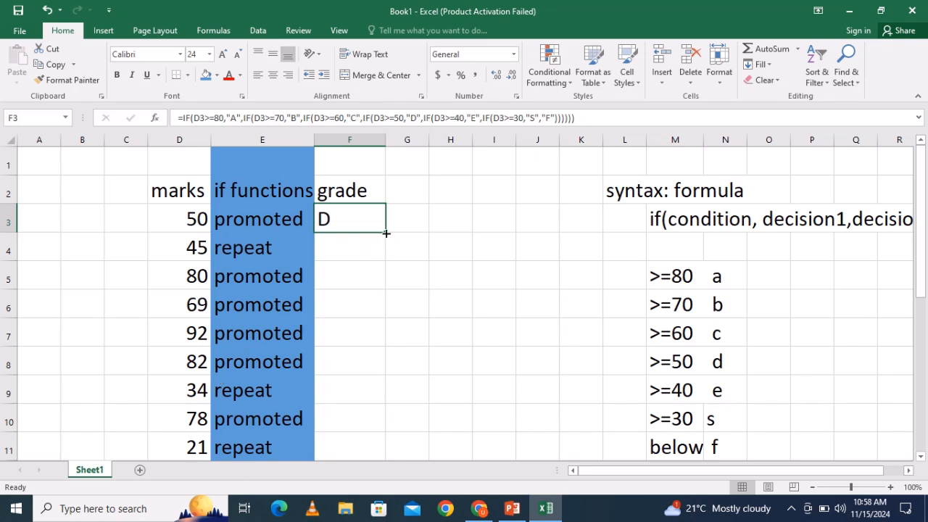
left_click_drag(386, 232, 392, 453)
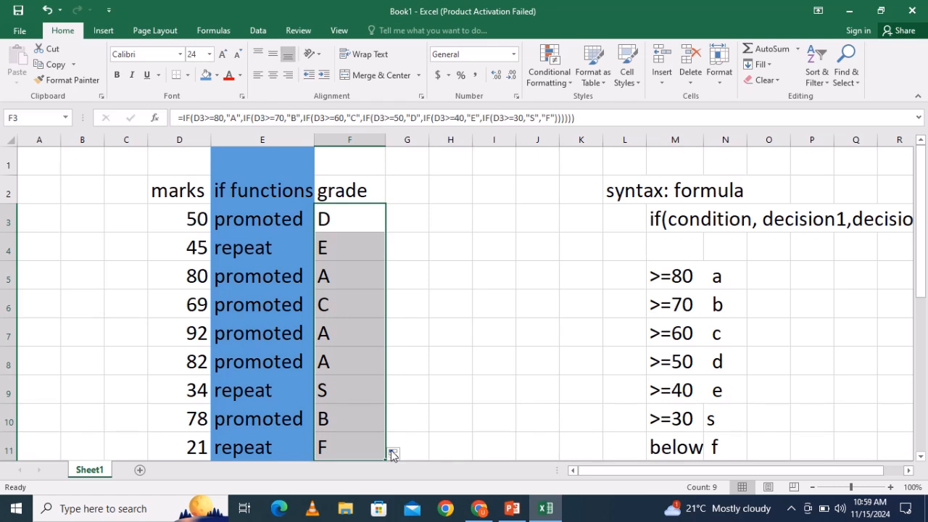
left_click(491, 232)
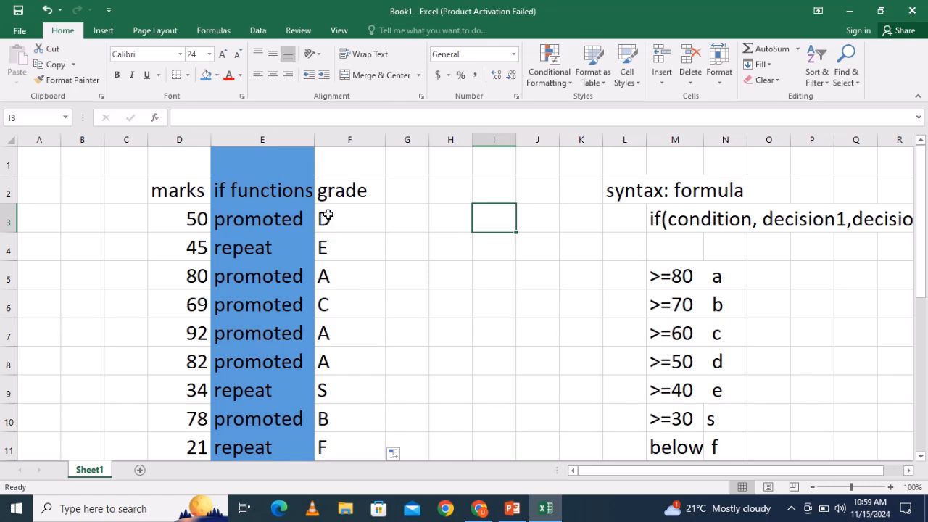
left_click(328, 194)
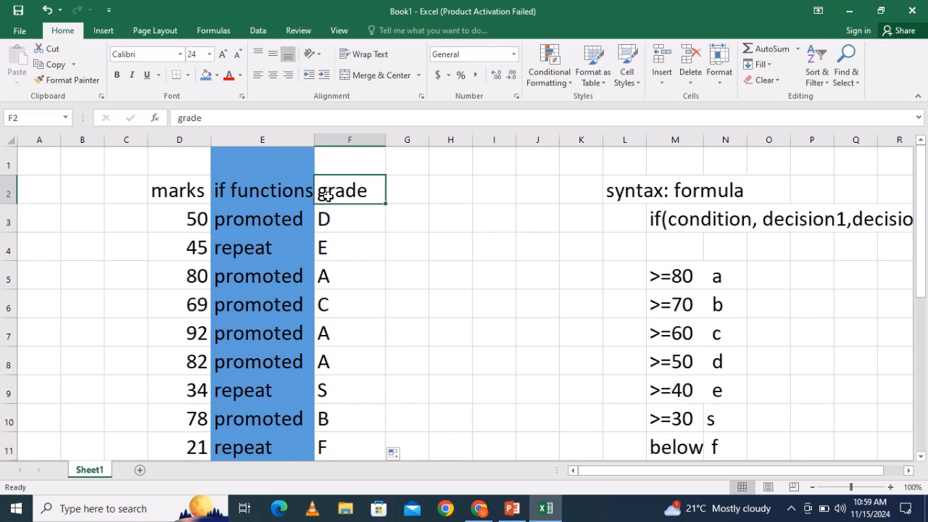
left_click(331, 137)
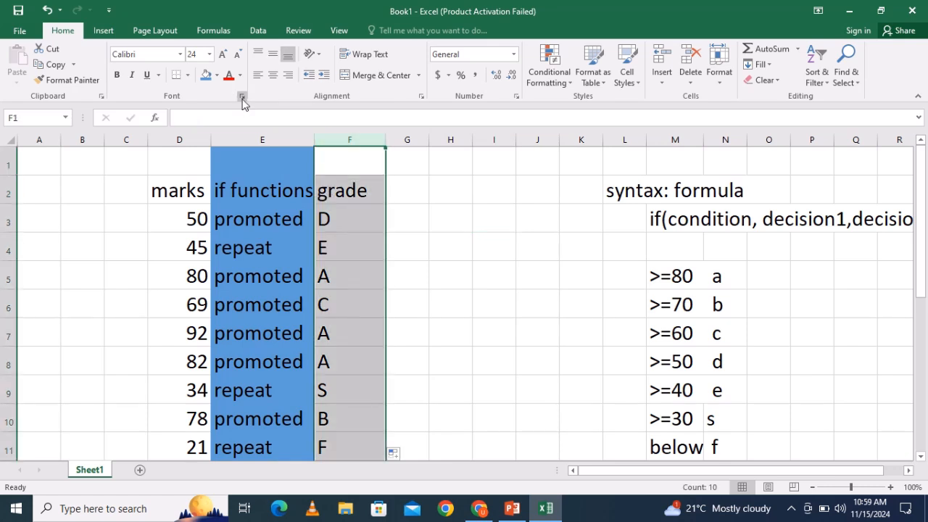
left_click(443, 221)
- Shade the grade results in F3:F11 with the gold theme fill color
left_click(323, 218)
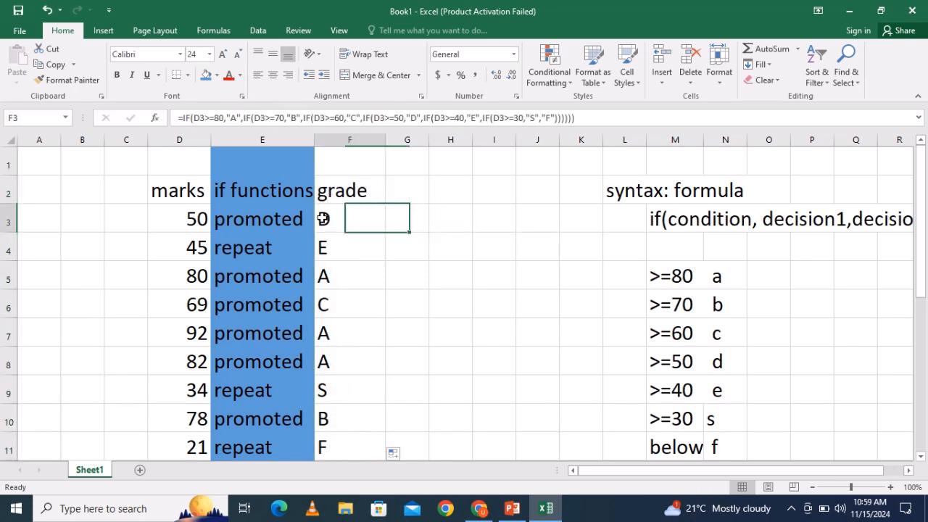
left_click_drag(323, 219, 379, 439)
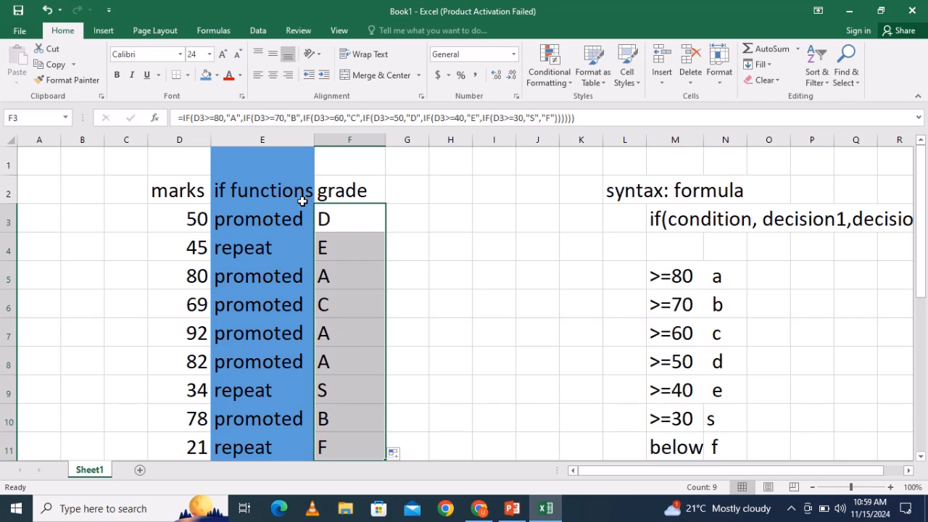
left_click(218, 76)
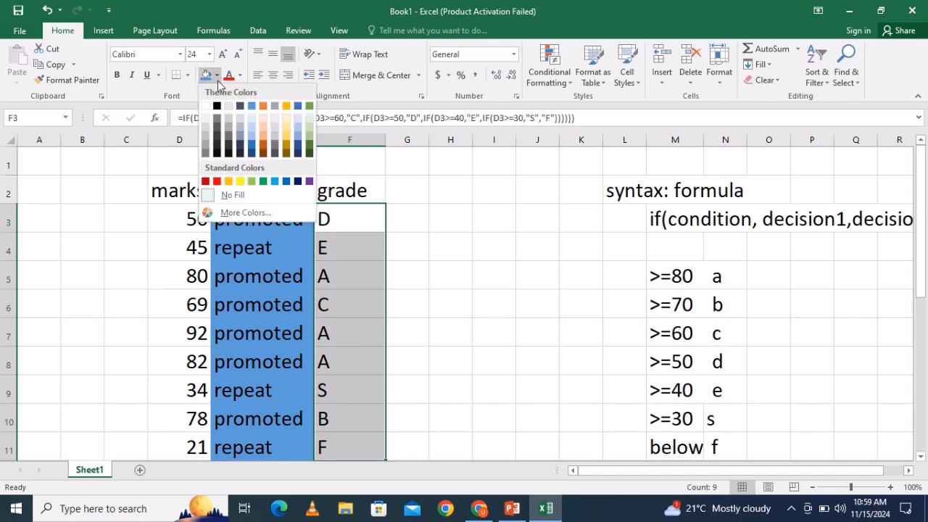
left_click(286, 107)
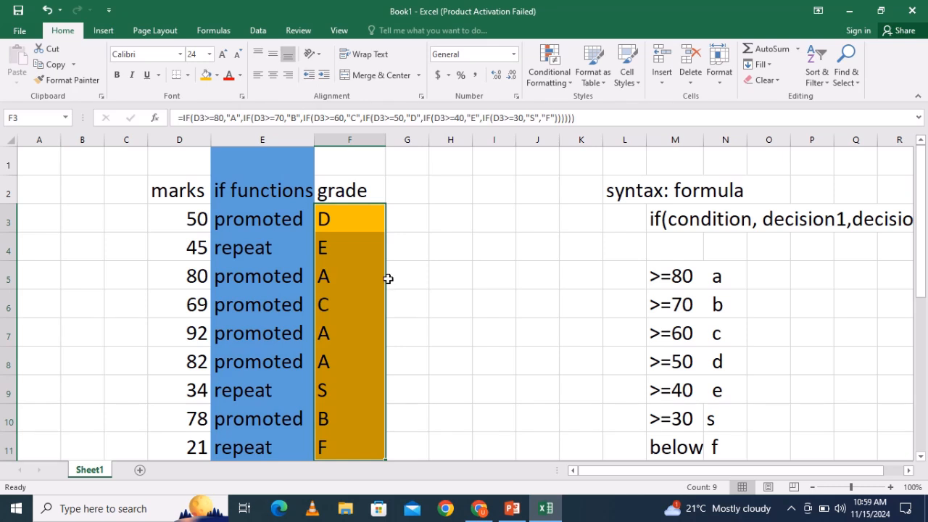
left_click(411, 244)
left_click(337, 221)
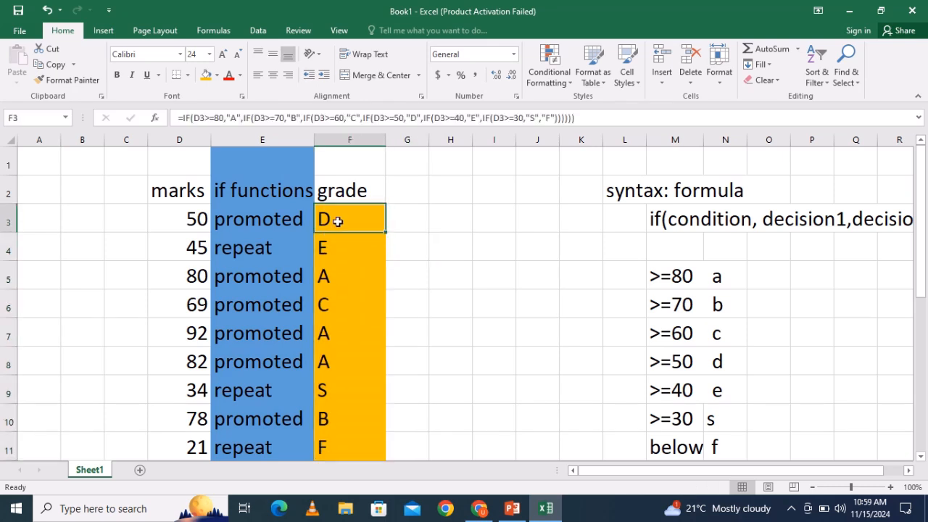